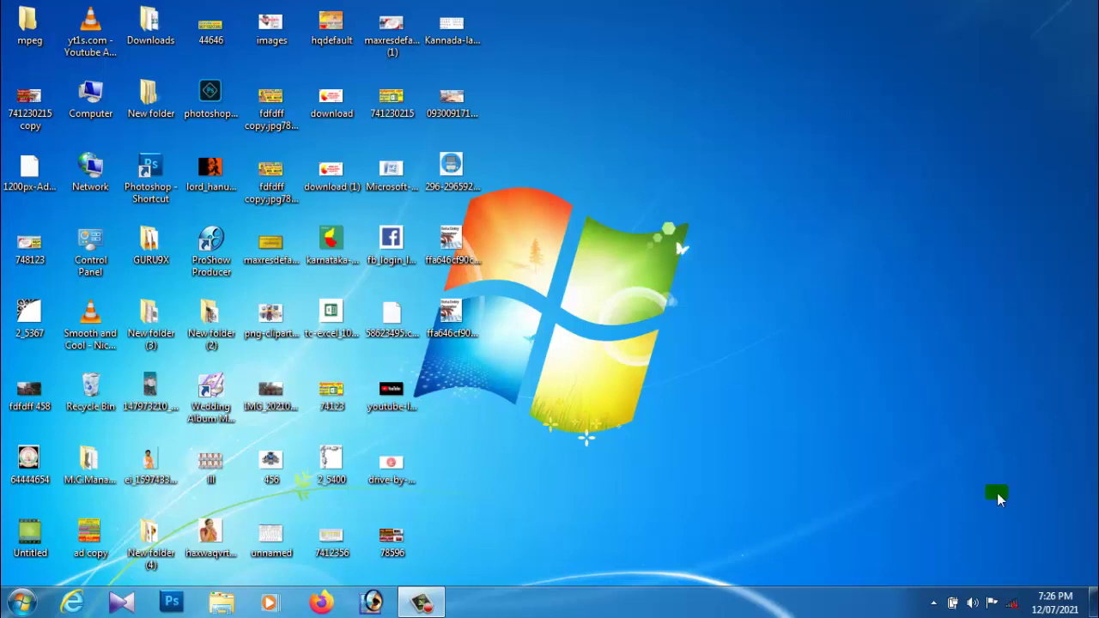
# Step: Open Microsoft Office Excel 2007 with a blank workbook and maximize its window
pyautogui.click(24, 606)
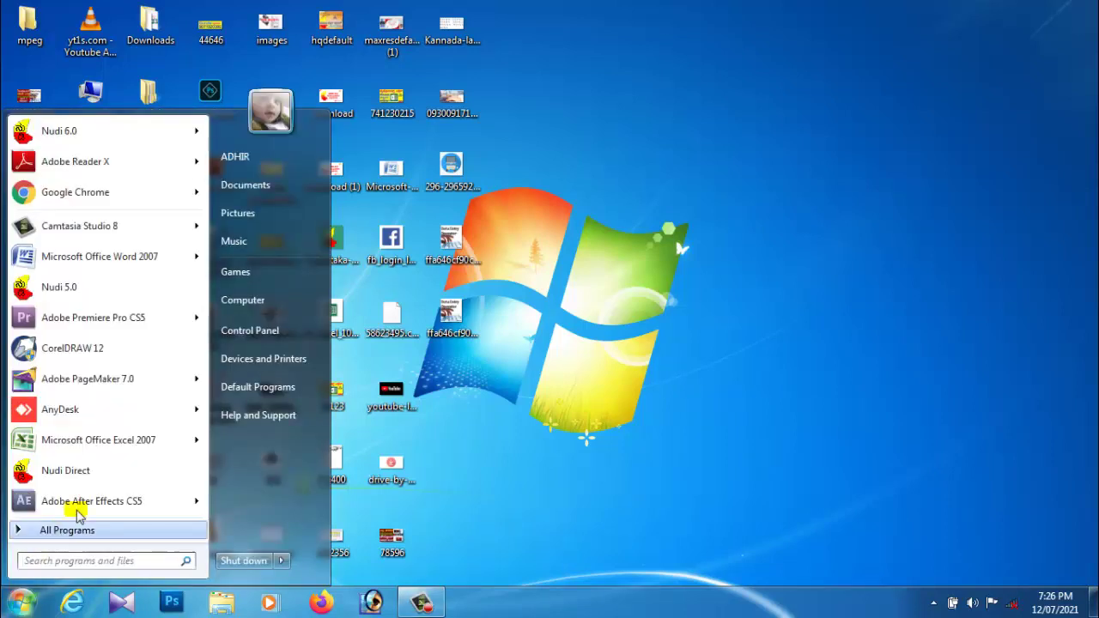
pyautogui.click(109, 448)
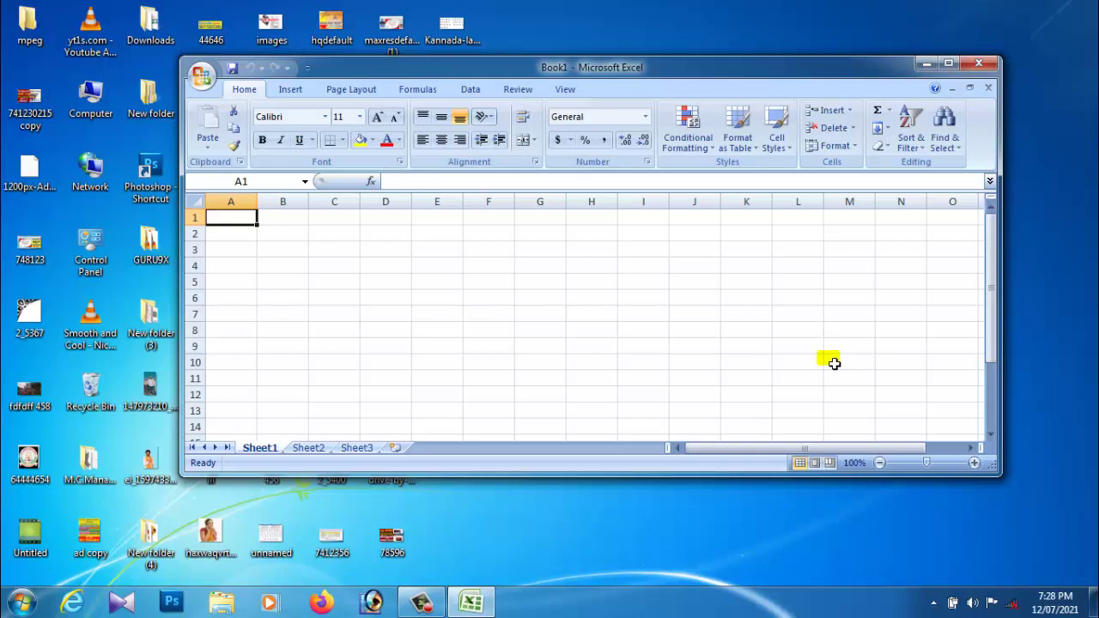
pyautogui.click(948, 62)
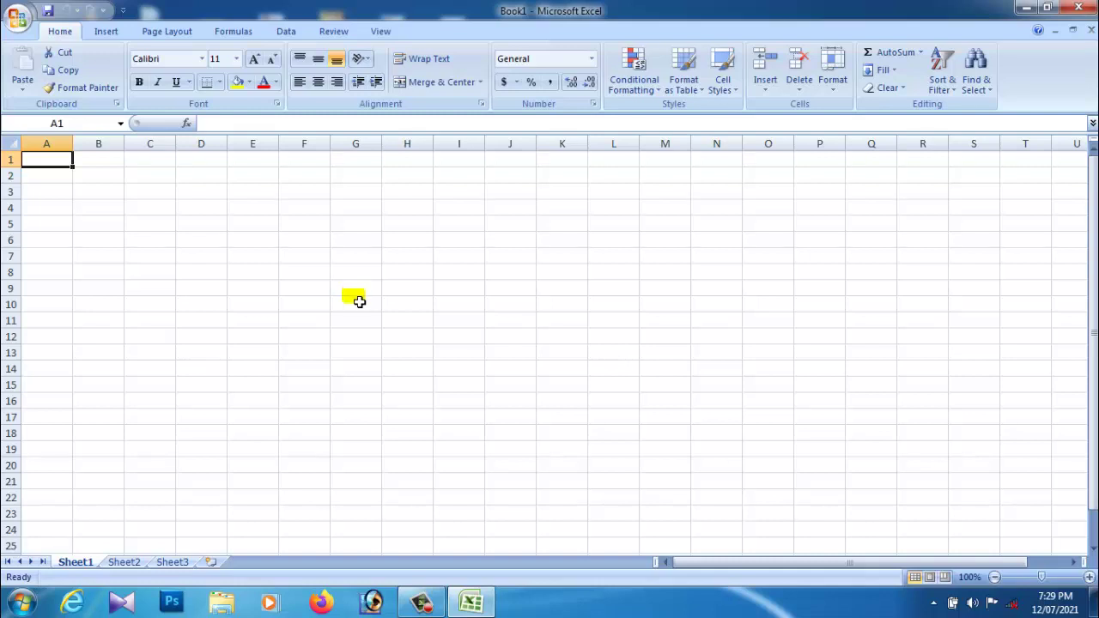
# Step: Enter the title EMPLOYEE DETAILS in cell A1
pyautogui.click(92, 176)
pyautogui.click(67, 166)
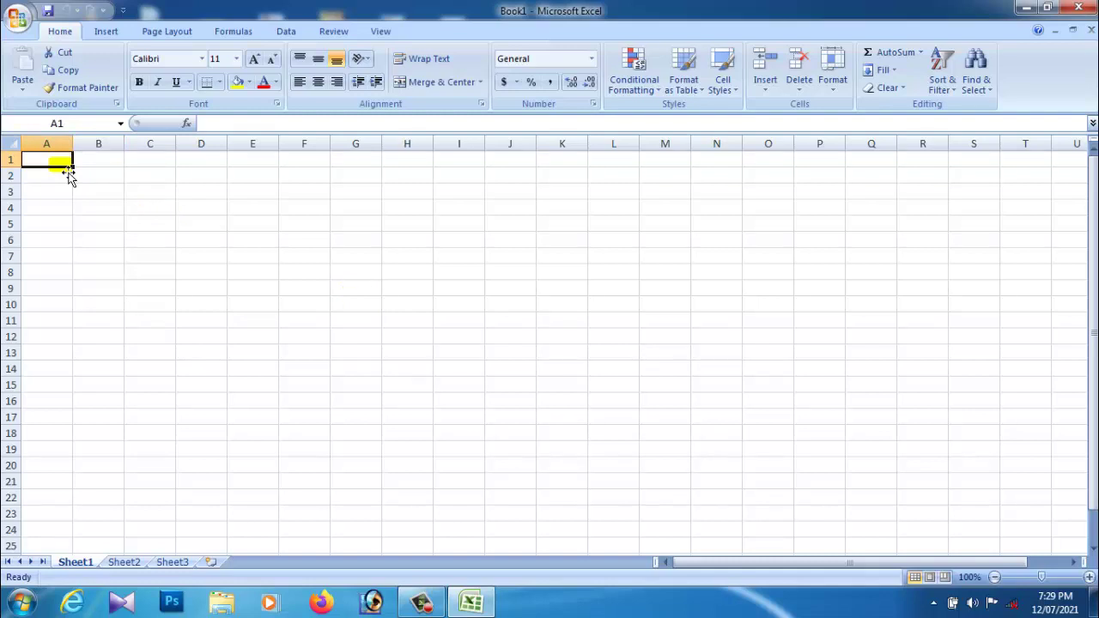
pyautogui.click(110, 163)
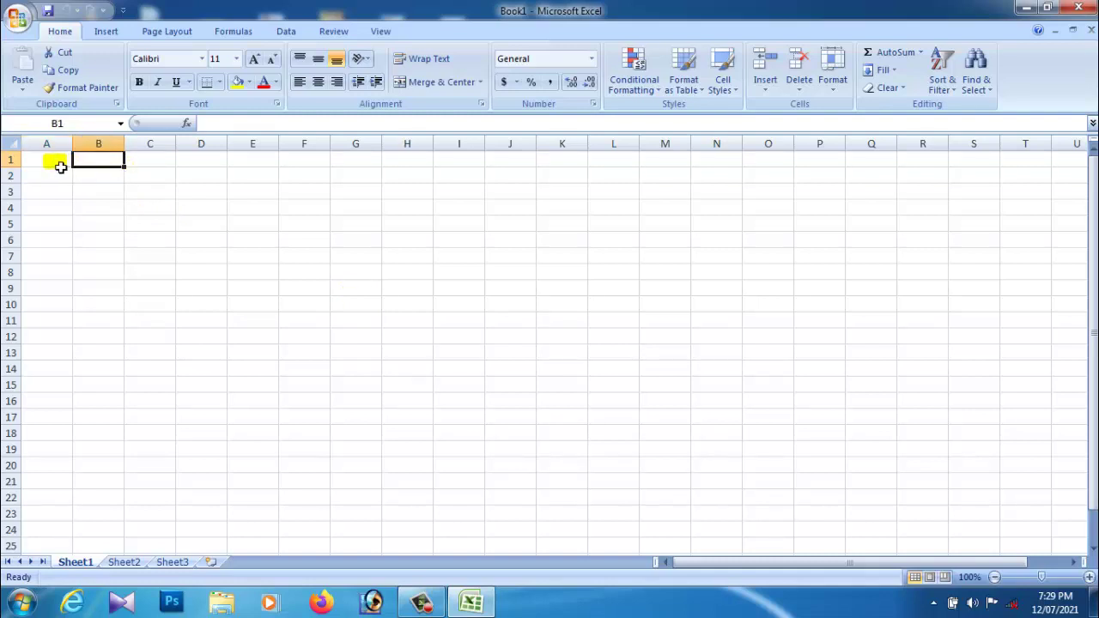
pyautogui.doubleClick(60, 167)
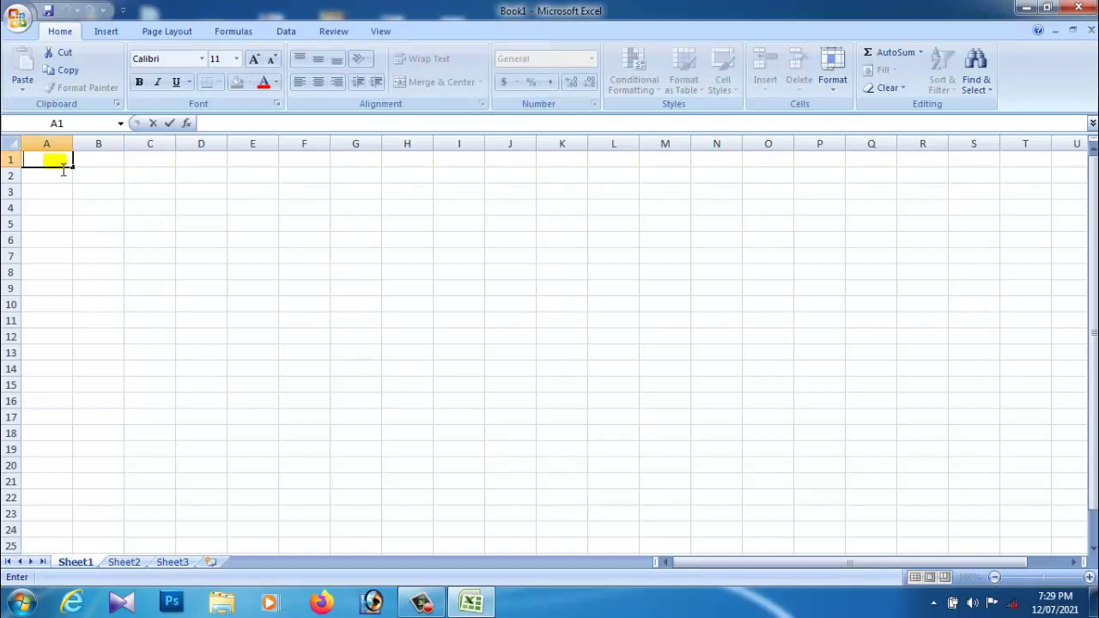
pyautogui.write('EMPLOYEE D')
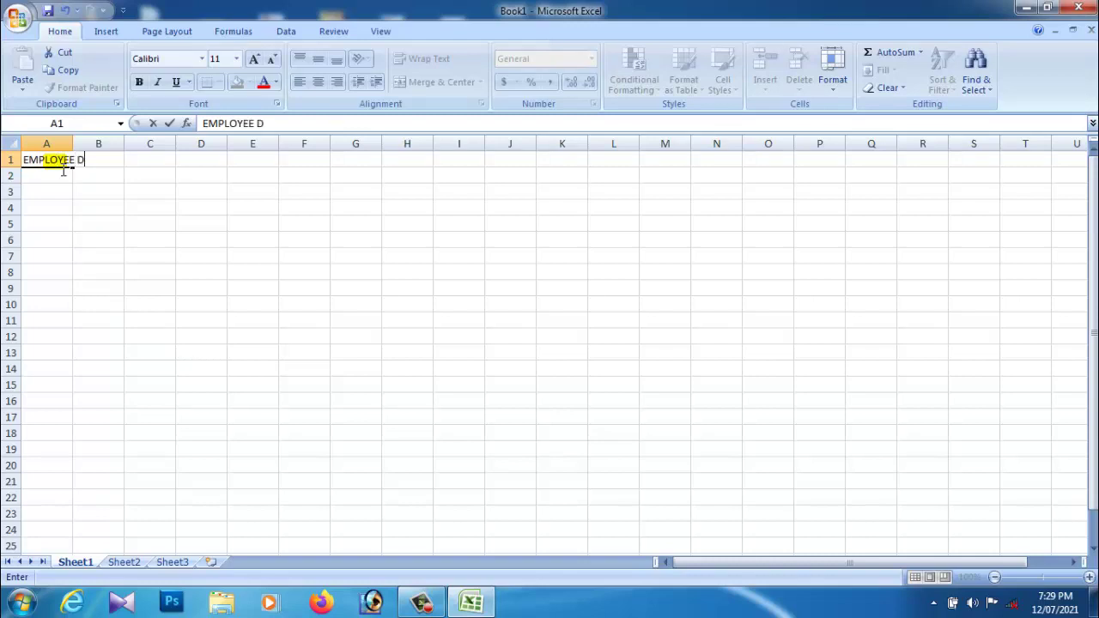
pyautogui.write('ETAILS')
pyautogui.click(108, 214)
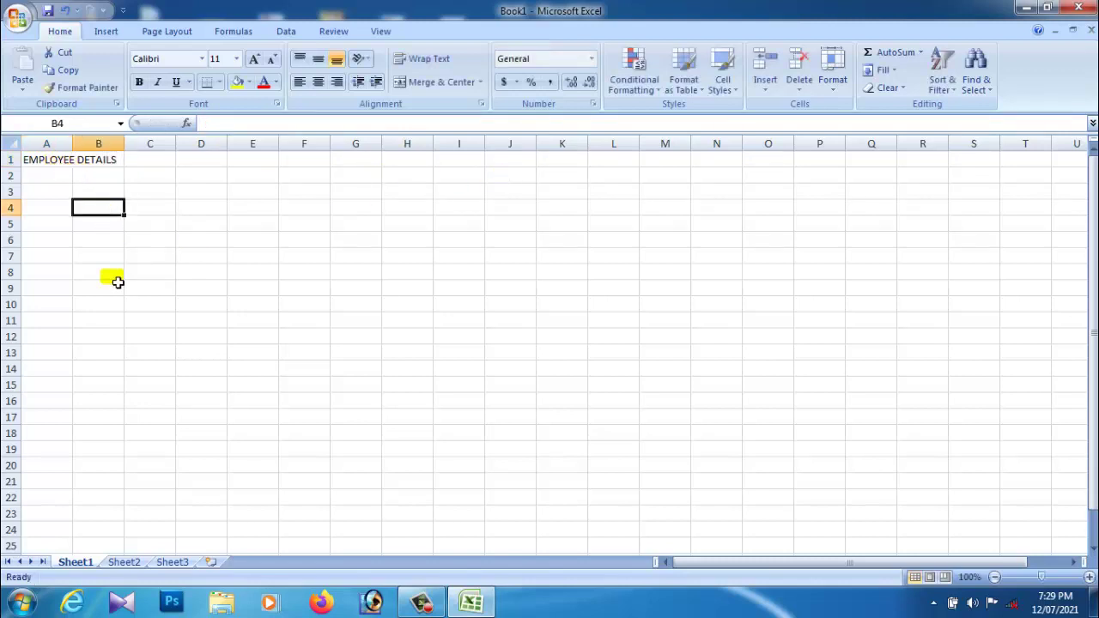
pyautogui.click(292, 320)
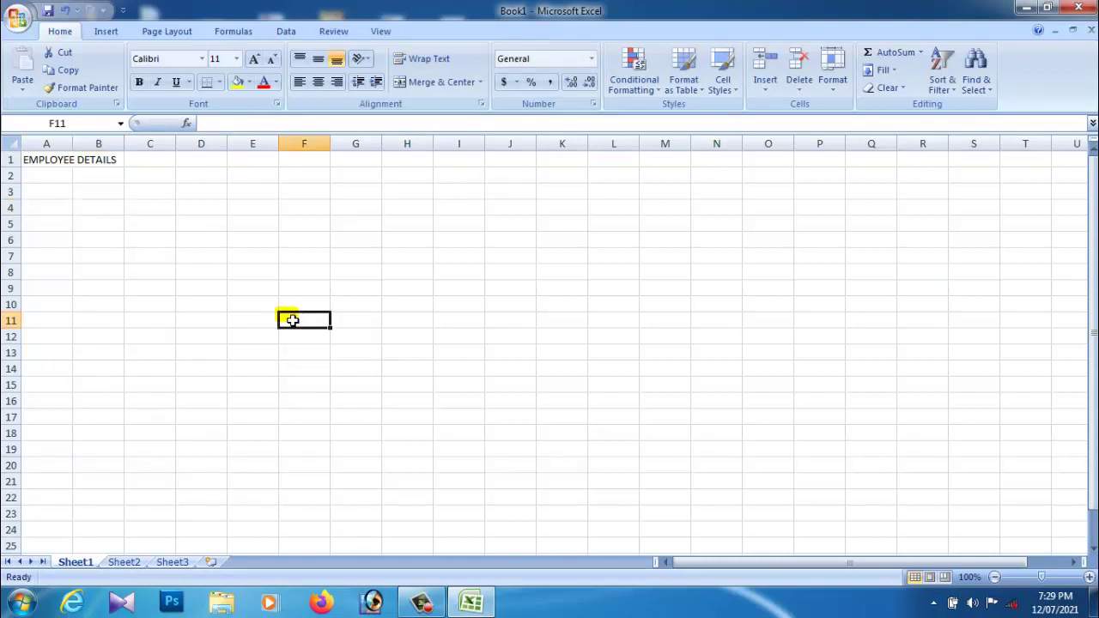
pyautogui.click(543, 225)
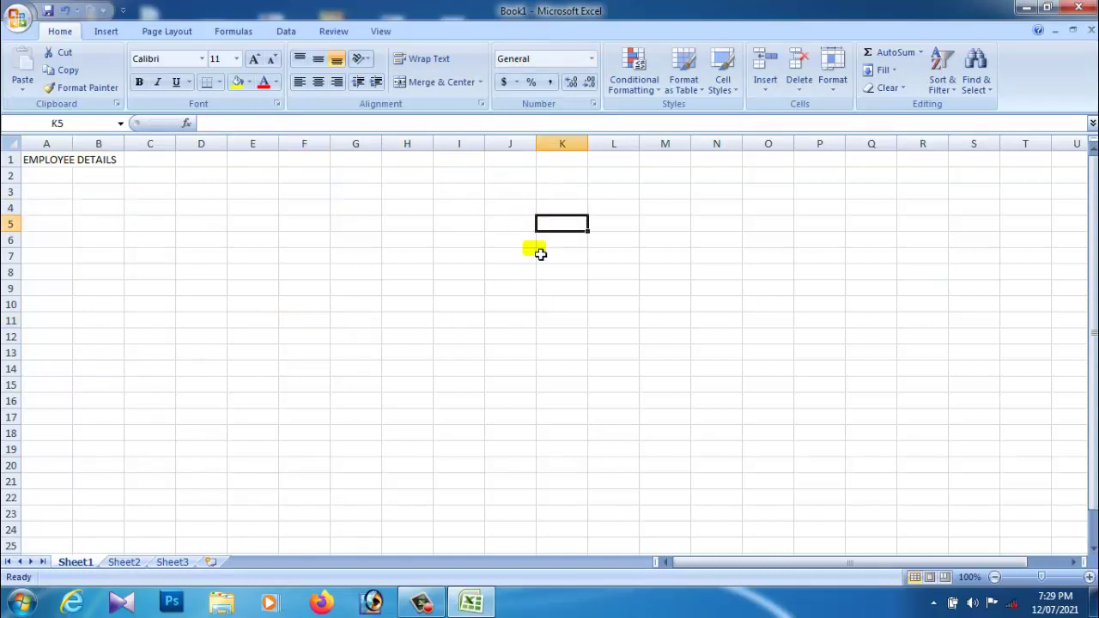
pyautogui.click(1068, 143)
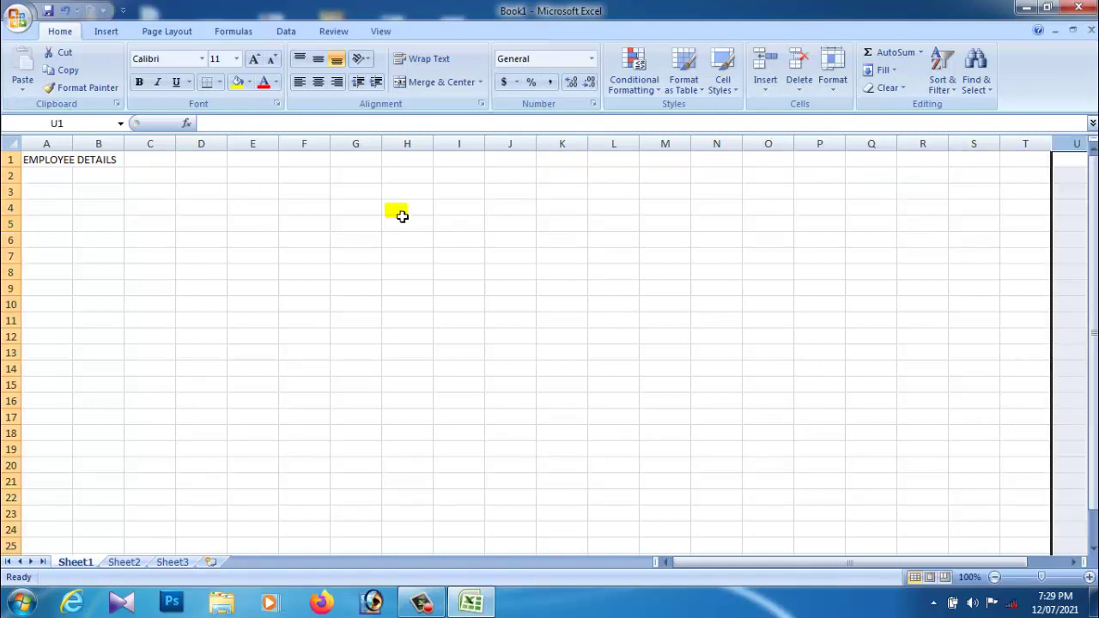
# Step: Choose a preset paper size for Sheet1 in the page setup
pyautogui.click(167, 35)
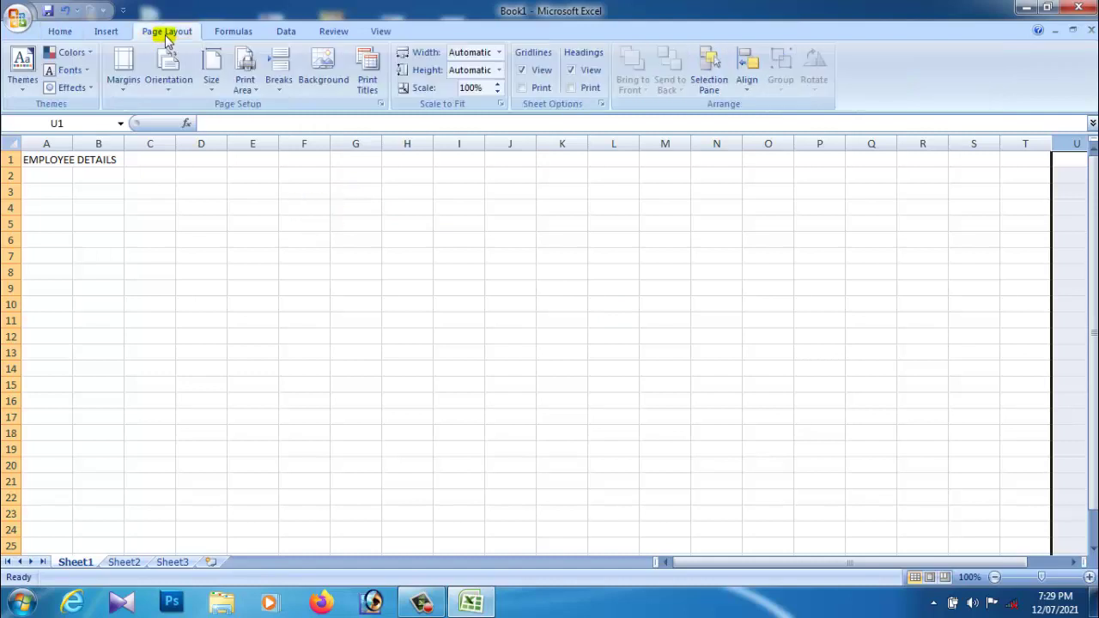
pyautogui.click(212, 100)
pyautogui.click(278, 403)
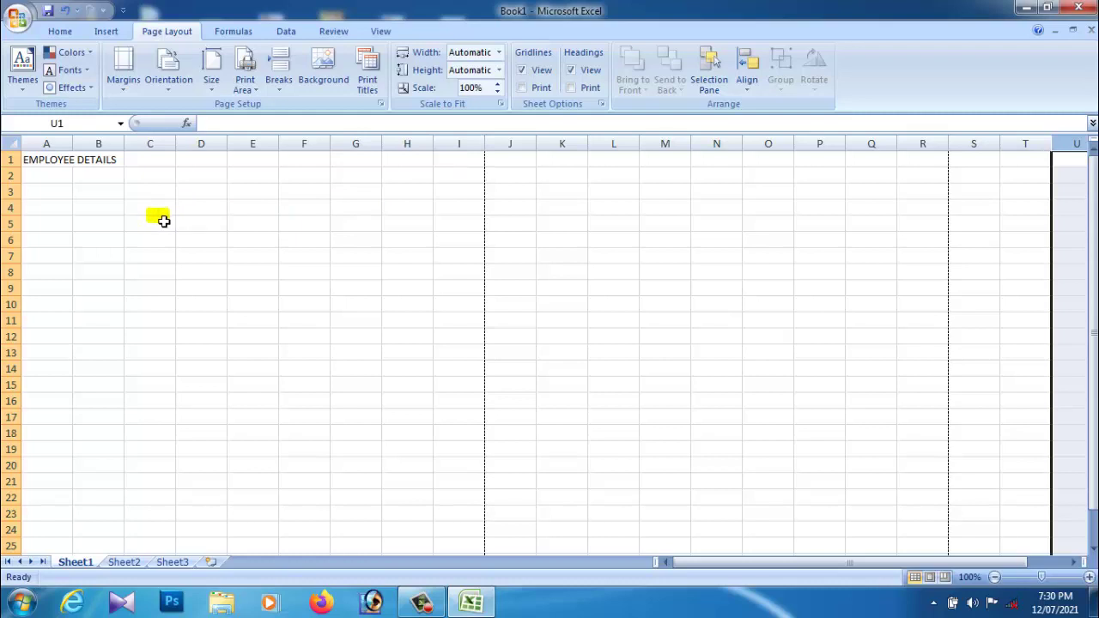
# Step: Enter the column headings EMPY NO, EMPY NAME and BASIC SALARY in cells A2 to C2
pyautogui.click(37, 180)
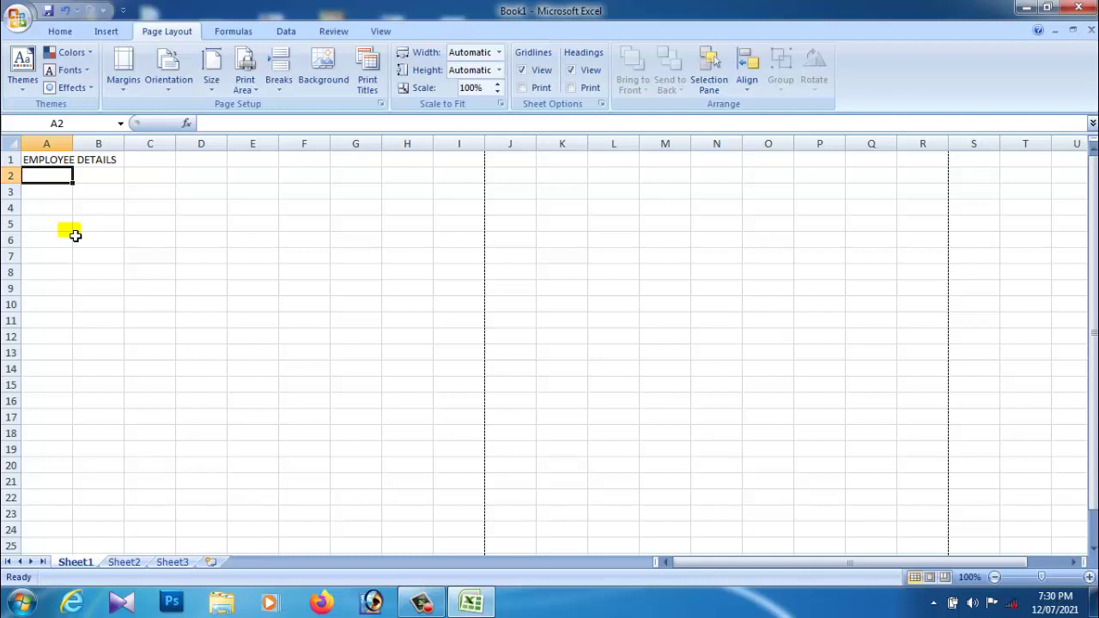
pyautogui.write('EM')
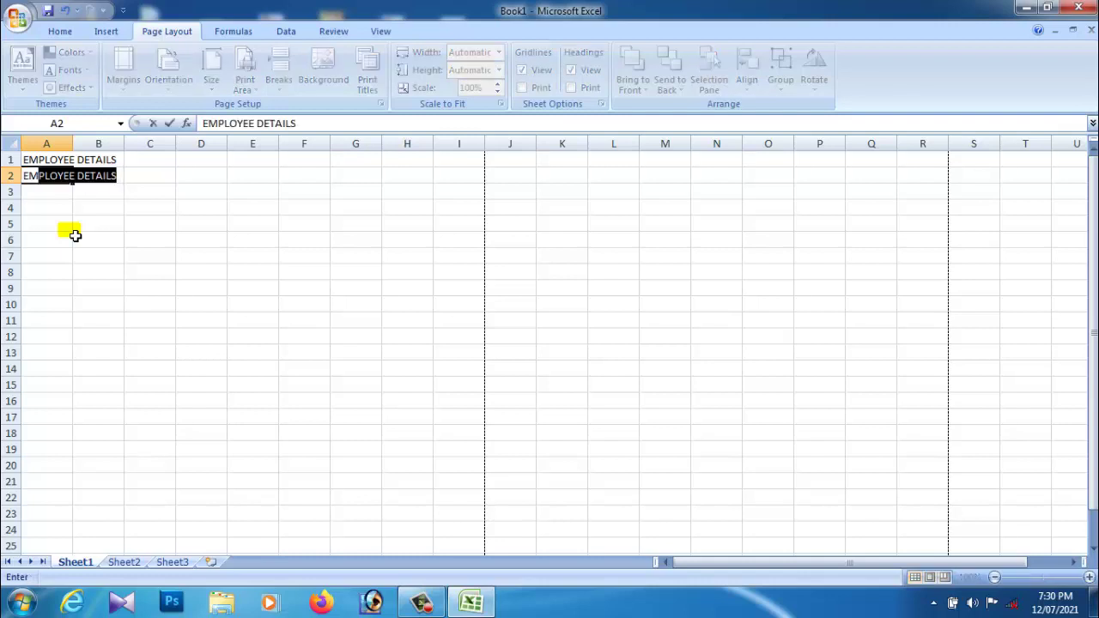
pyautogui.write('PY NO')
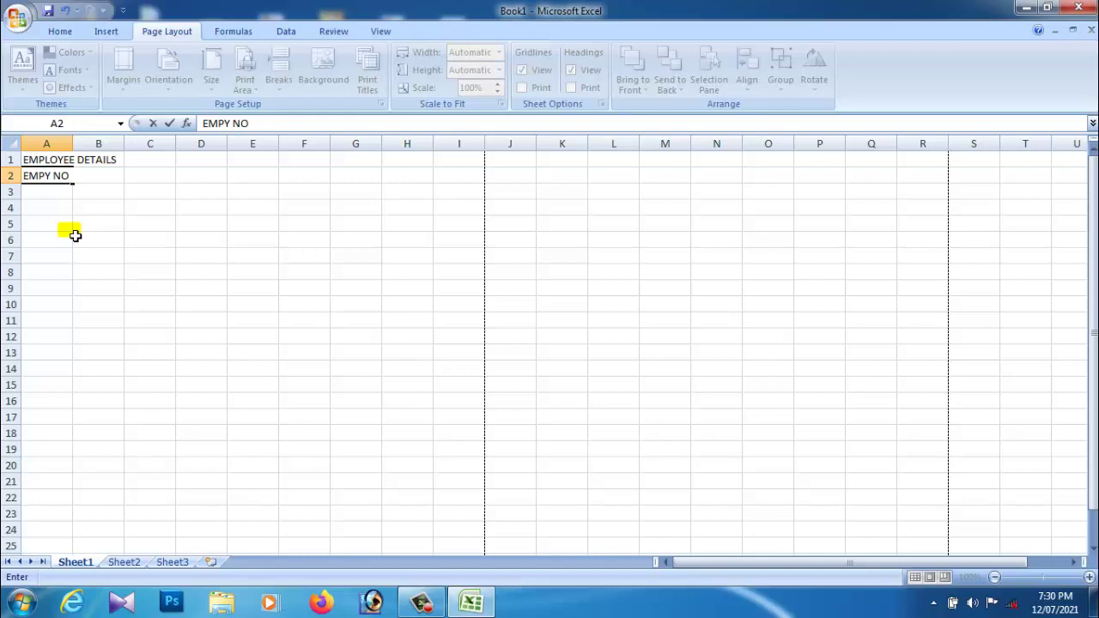
pyautogui.press('Tab')
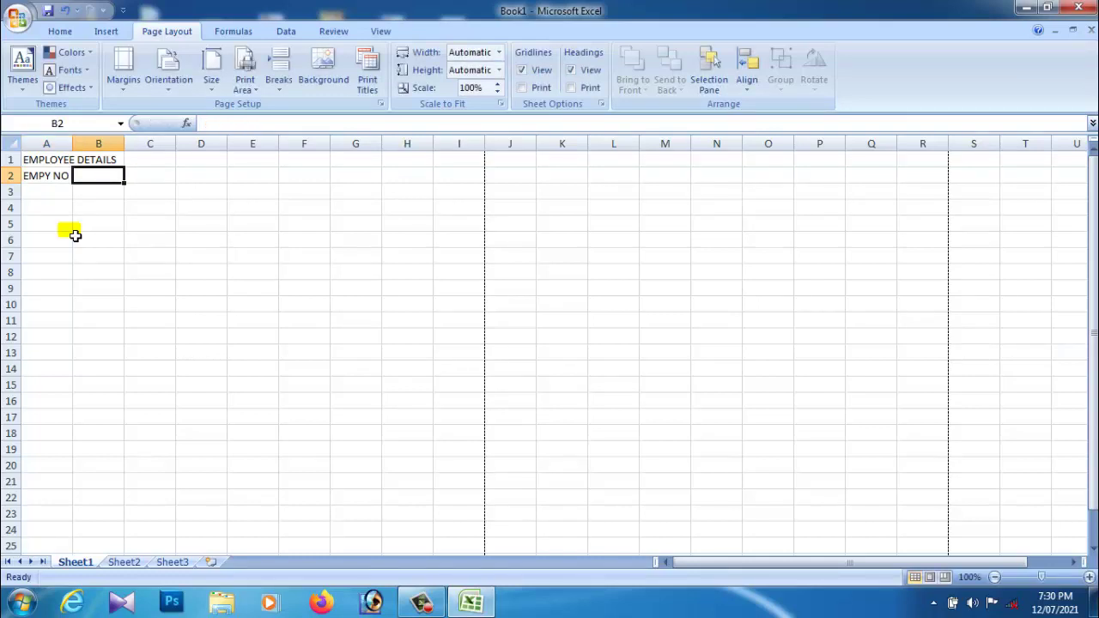
pyautogui.write('EMPY')
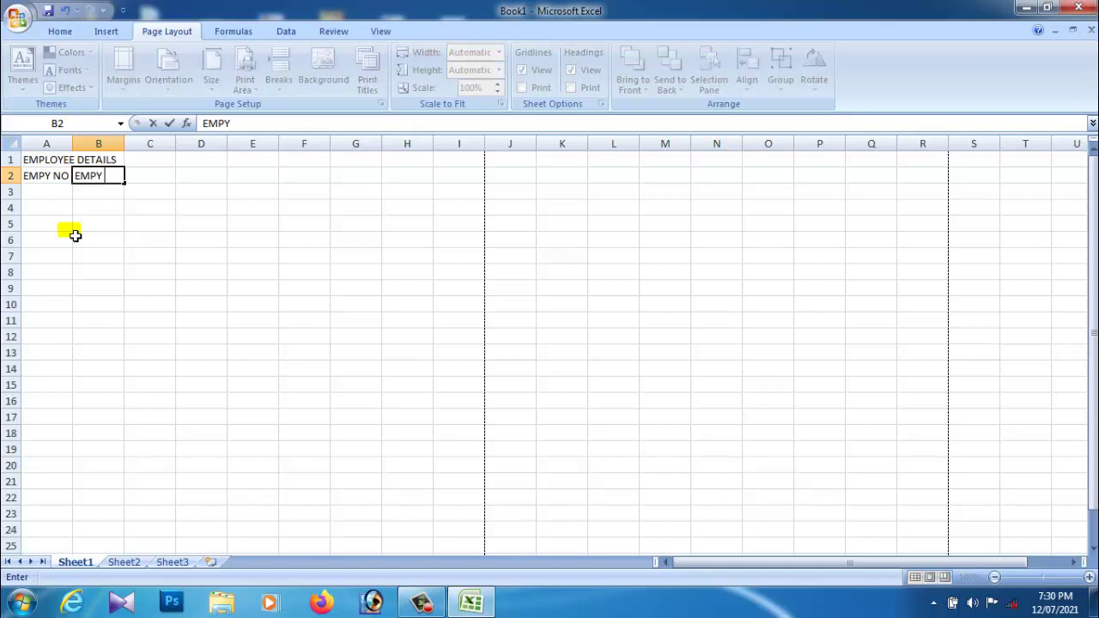
pyautogui.write(' NAME')
pyautogui.press('Tab')
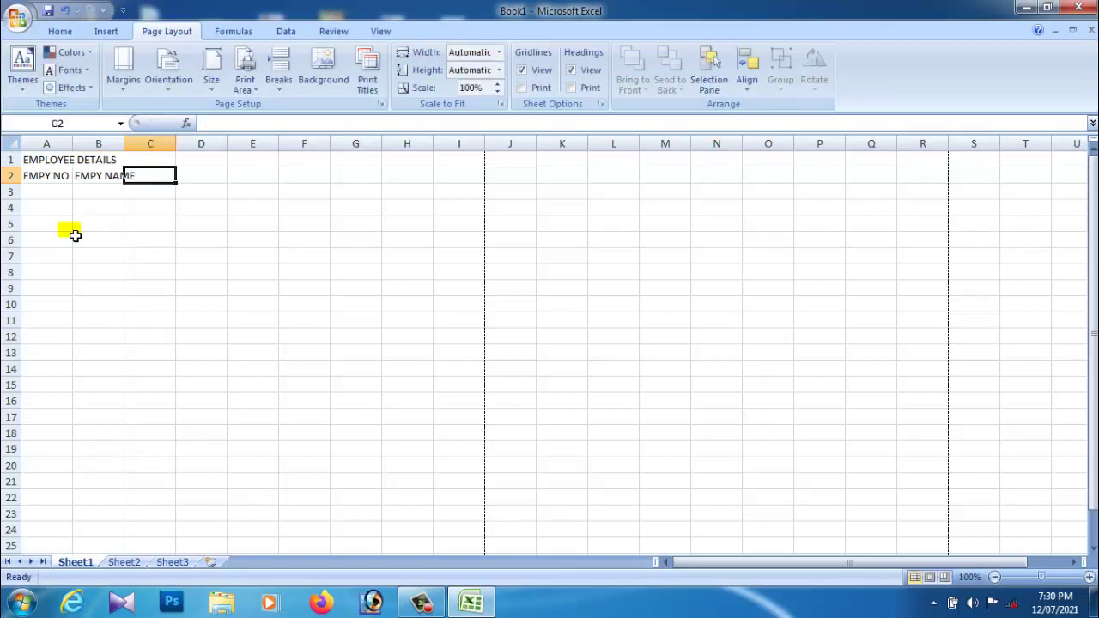
pyautogui.write('B')
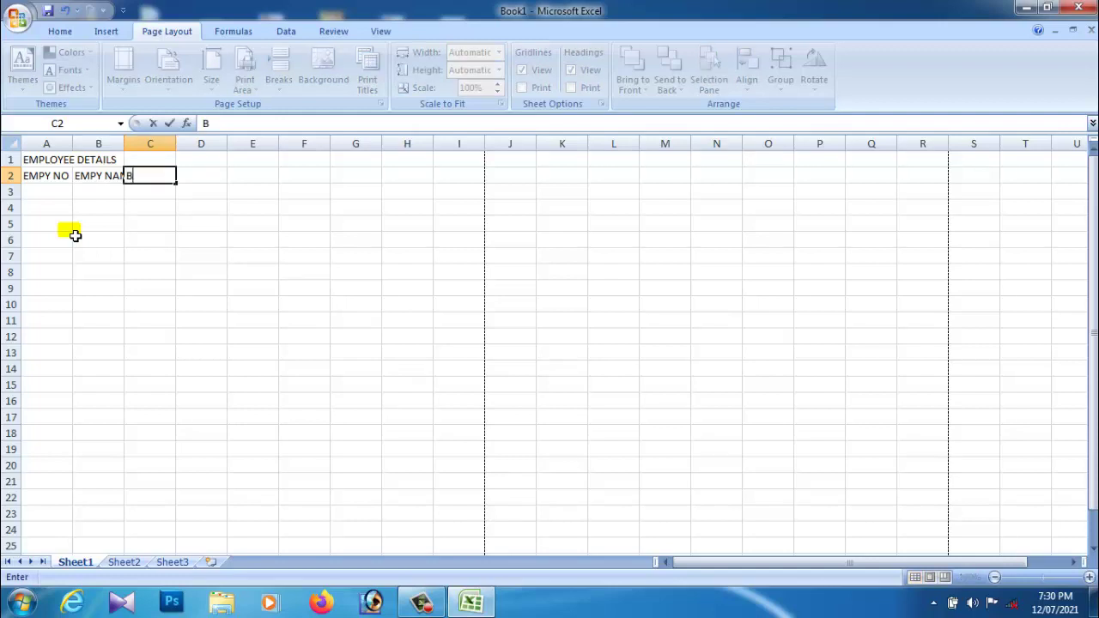
pyautogui.write('ASIC SALARY')
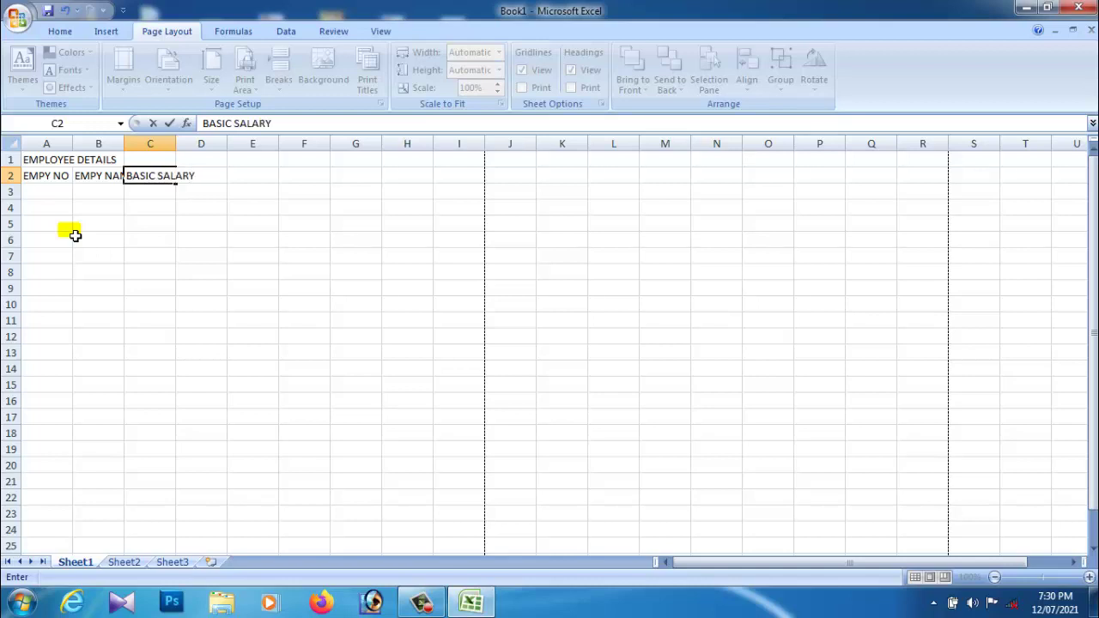
pyautogui.press('Tab')
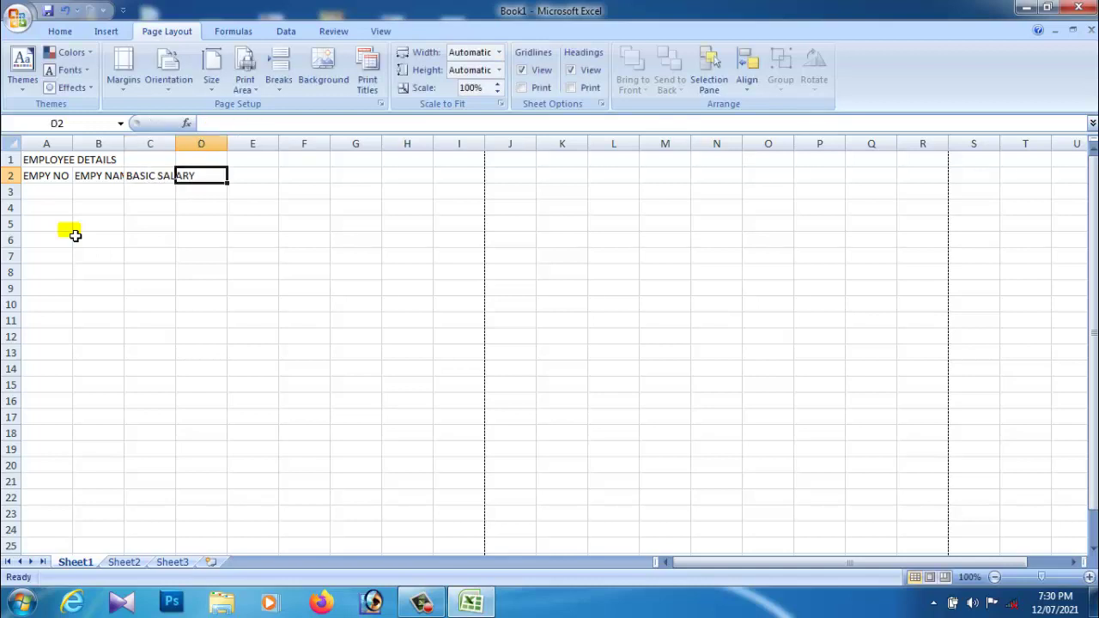
# Step: Enter the column headings HRA, DA and GS in cells D2 to F2
pyautogui.write('HRA')
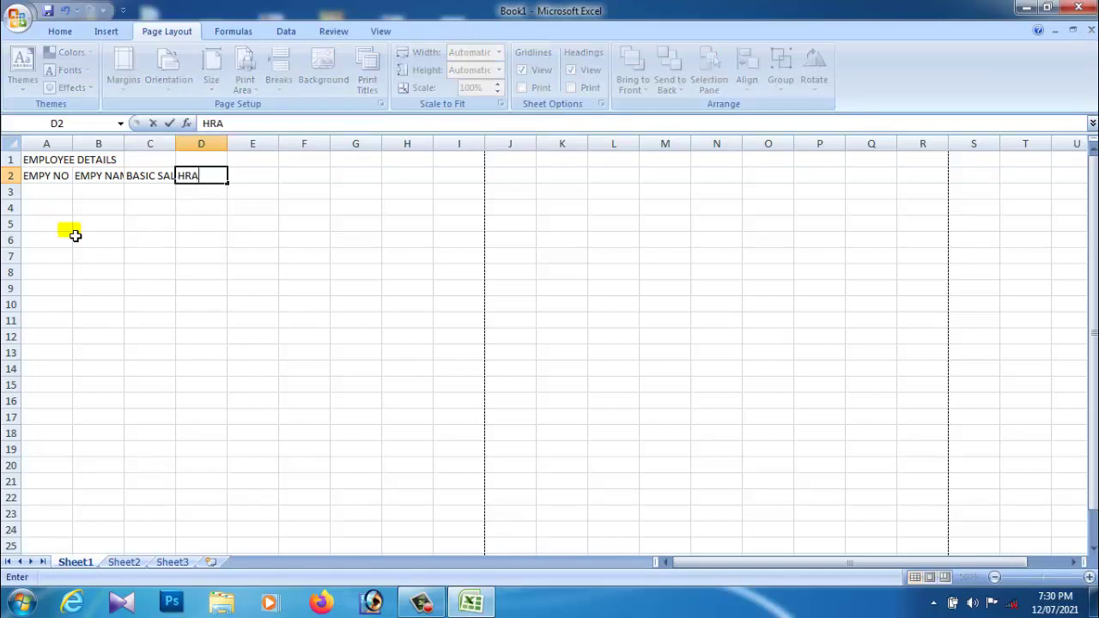
pyautogui.press('Tab')
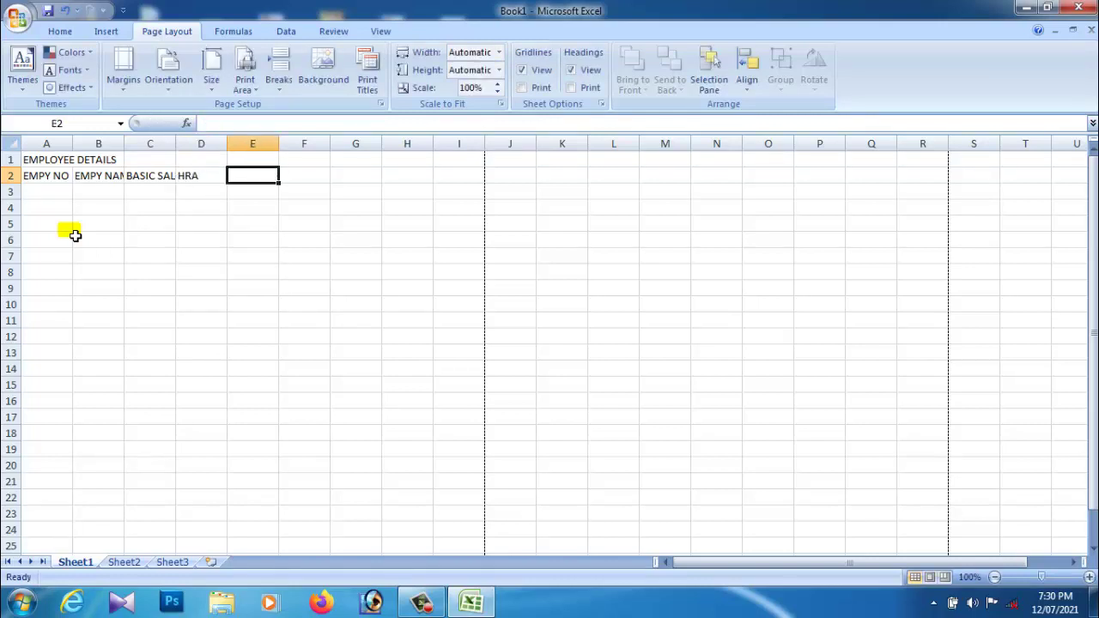
pyautogui.write('DA')
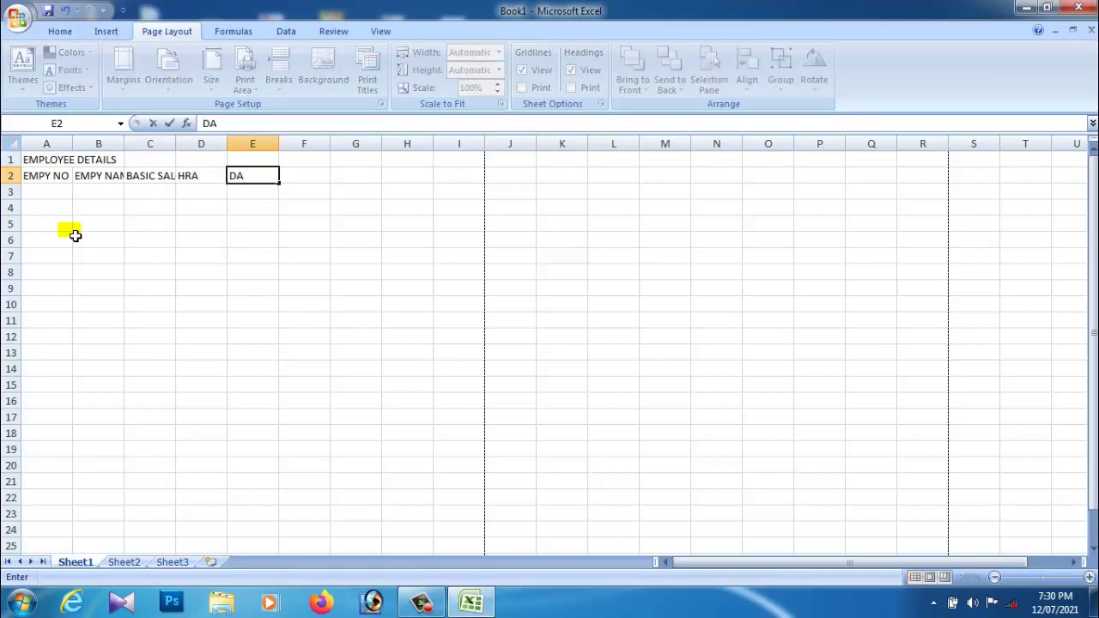
pyautogui.press('Tab')
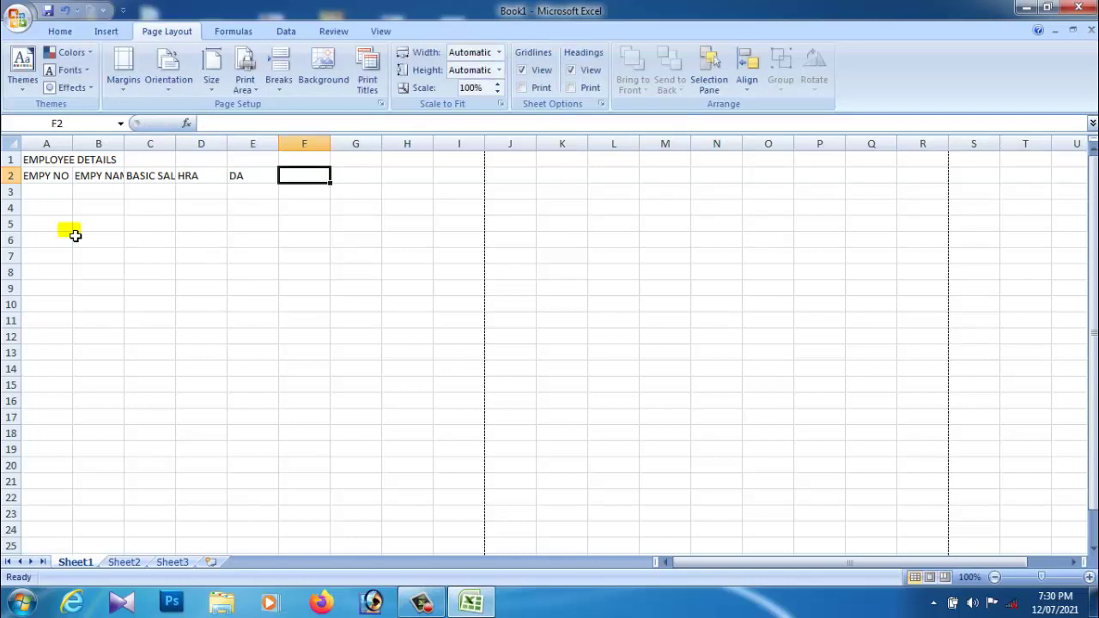
pyautogui.write('GS')
pyautogui.press('Tab')
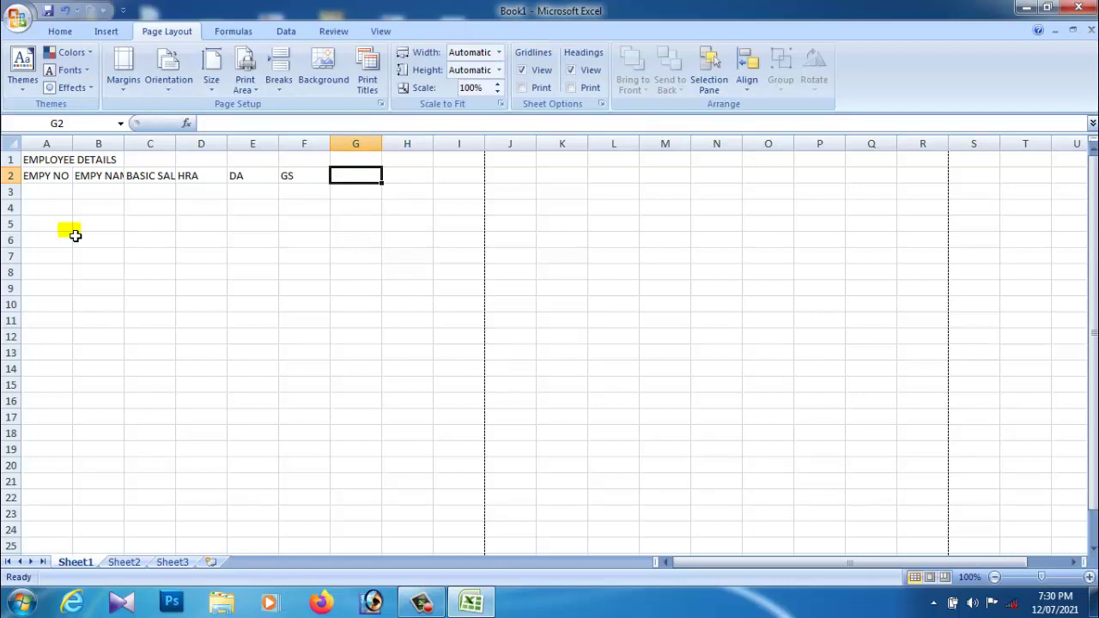
# Step: Enter the column headings PF, IT and NS in cells G2 to I2
pyautogui.write('PF')
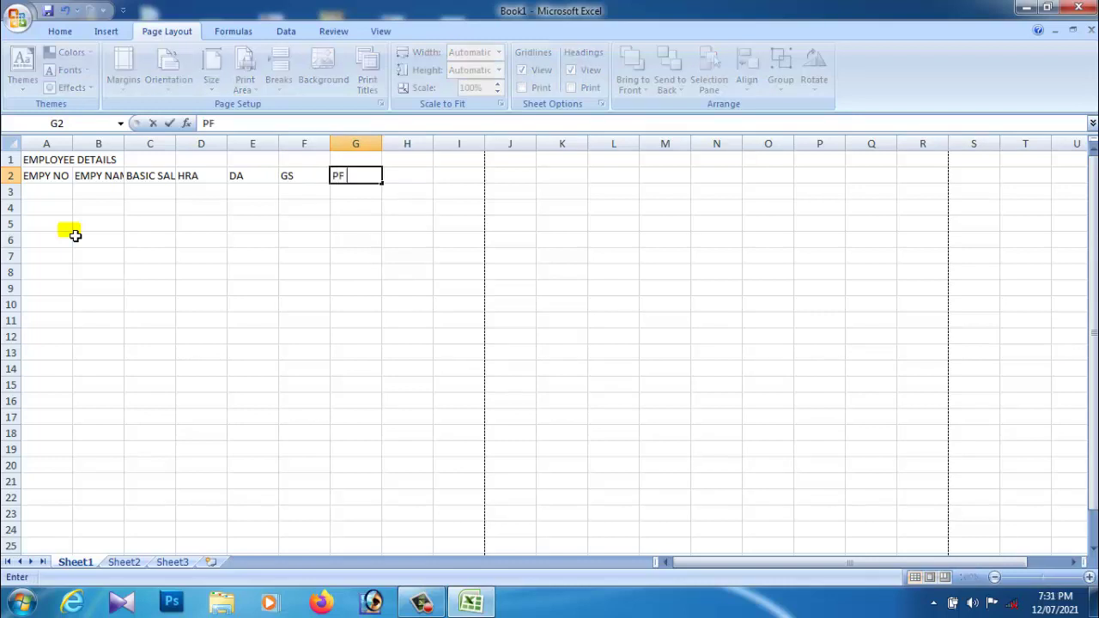
pyautogui.press('Tab')
pyautogui.write('IT')
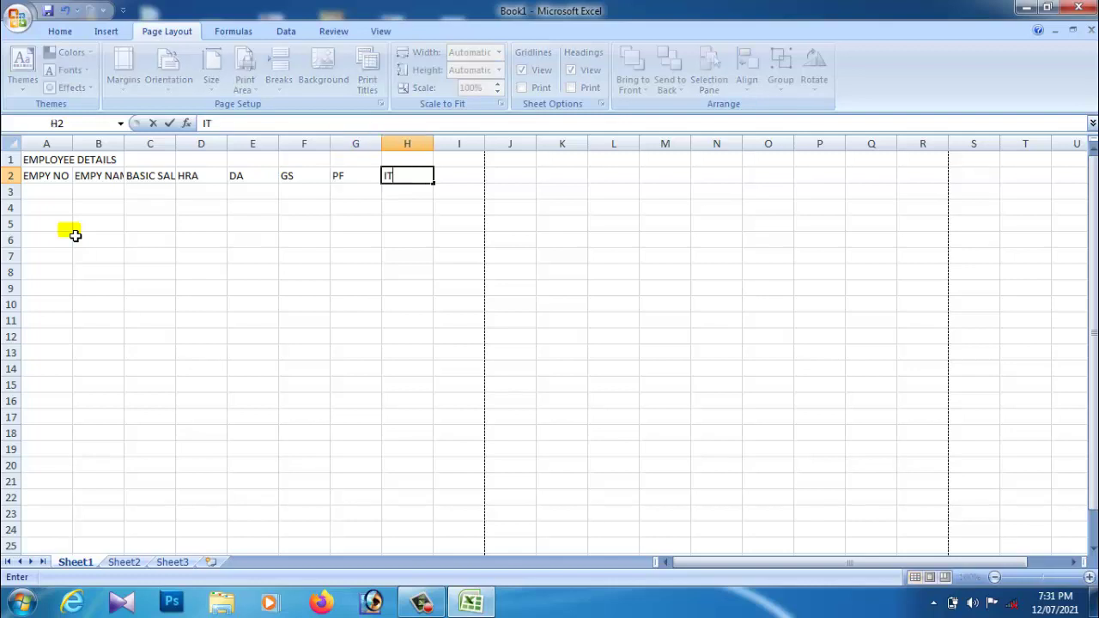
pyautogui.press('Tab')
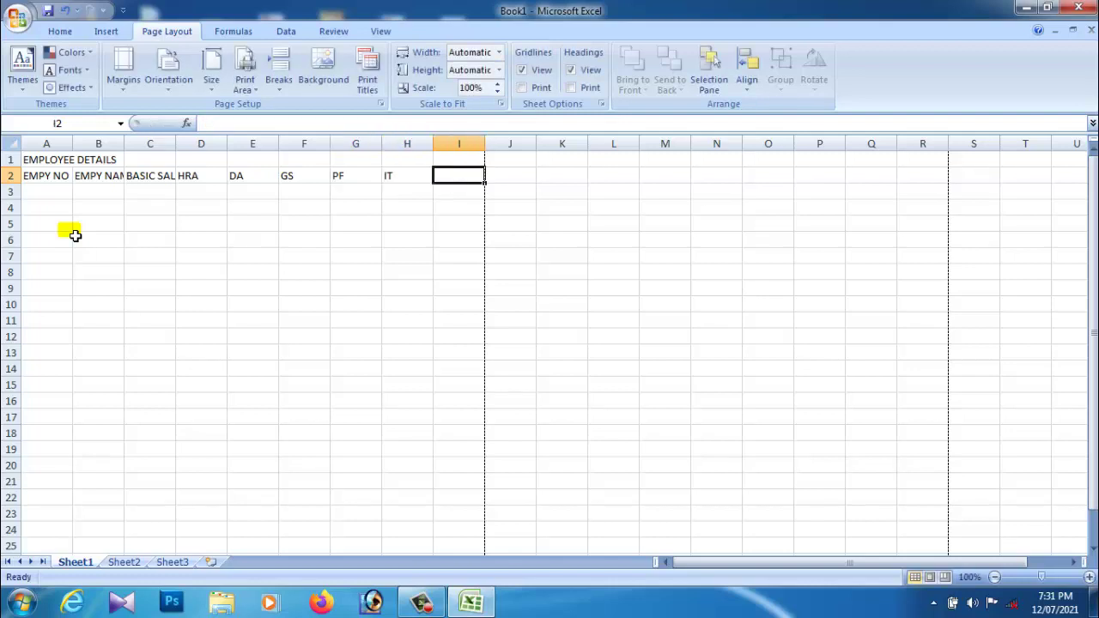
pyautogui.write('NS')
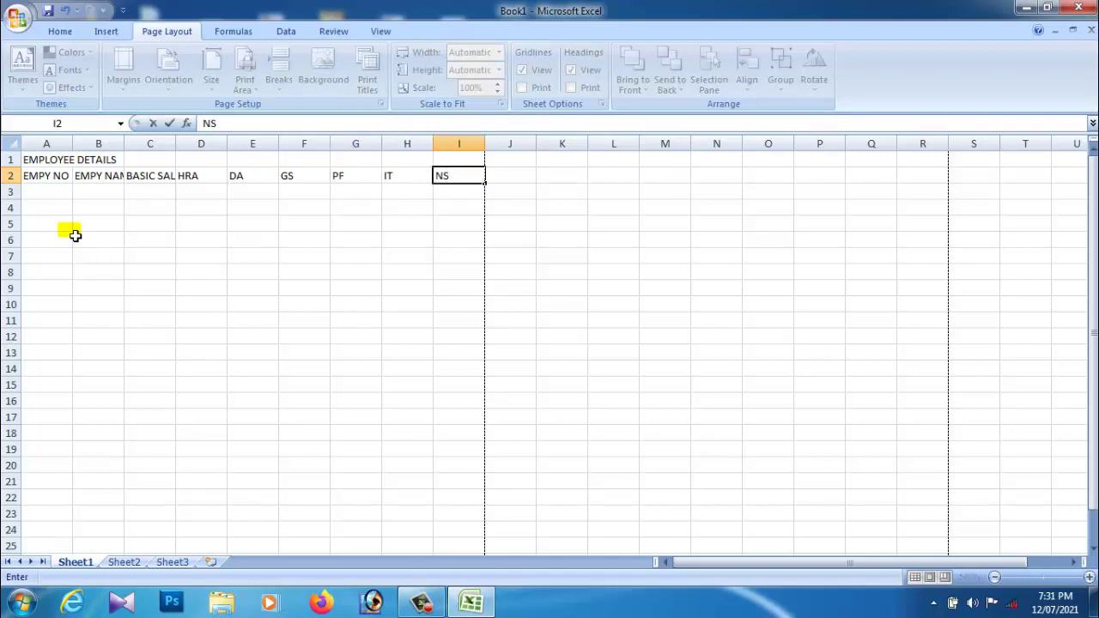
pyautogui.click(134, 290)
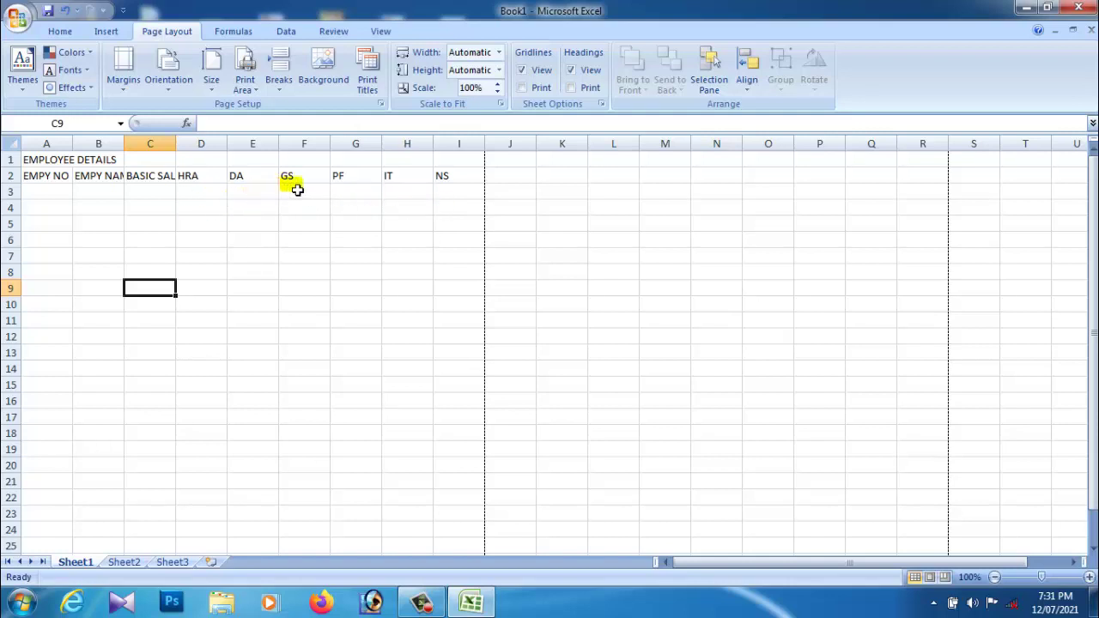
# Step: Review the IT and NS headings and magnify the worksheet to 190%
pyautogui.click(403, 178)
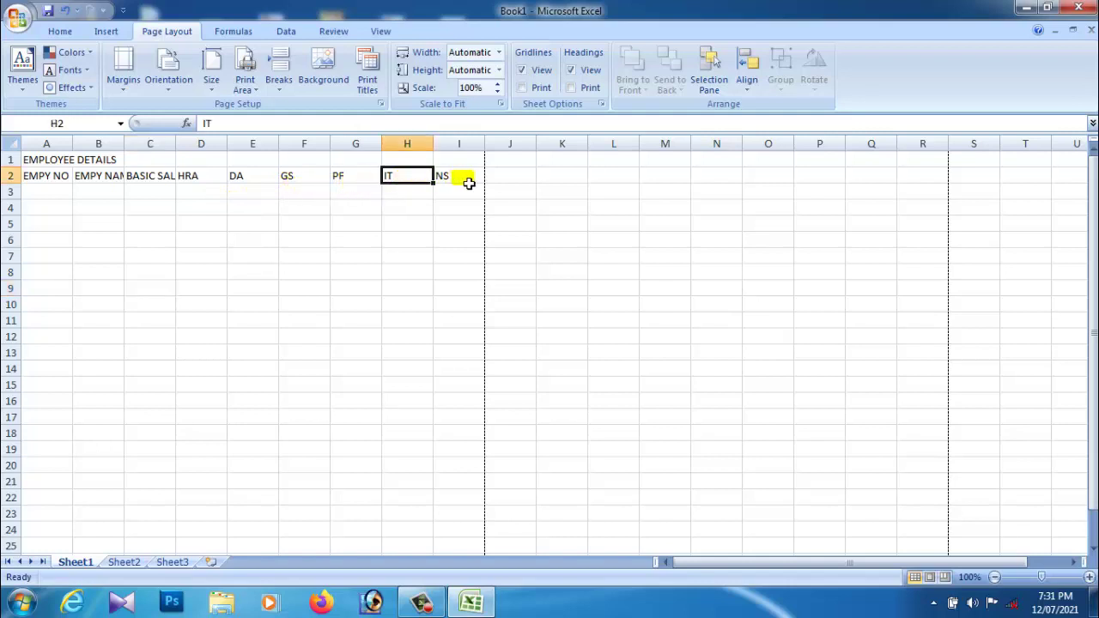
pyautogui.click(467, 180)
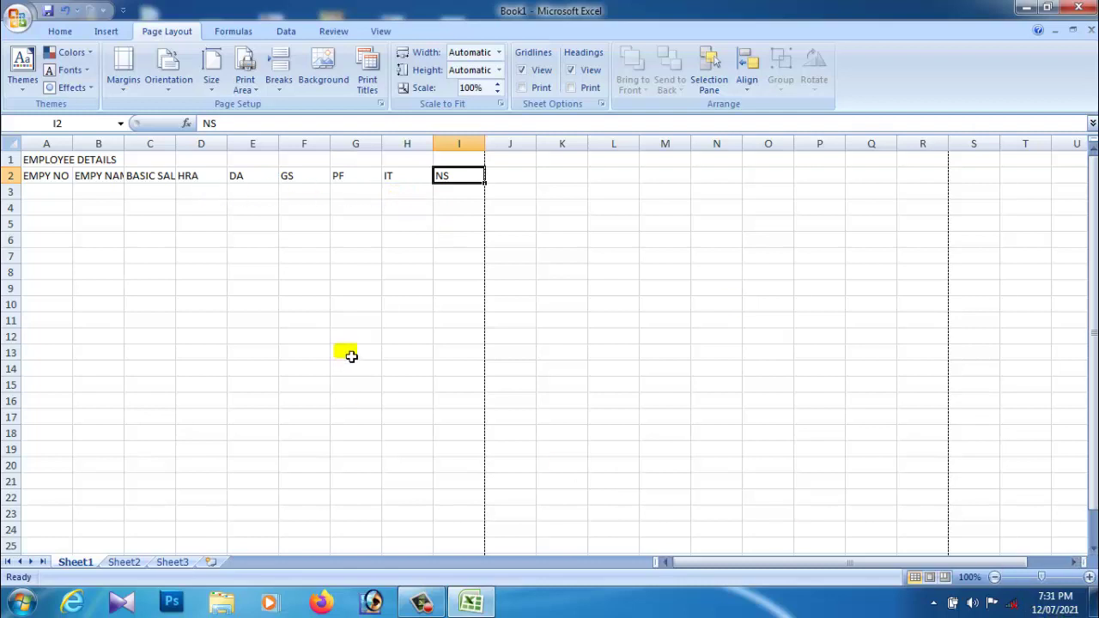
pyautogui.moveTo(1042, 578); pyautogui.dragTo(1051, 579)
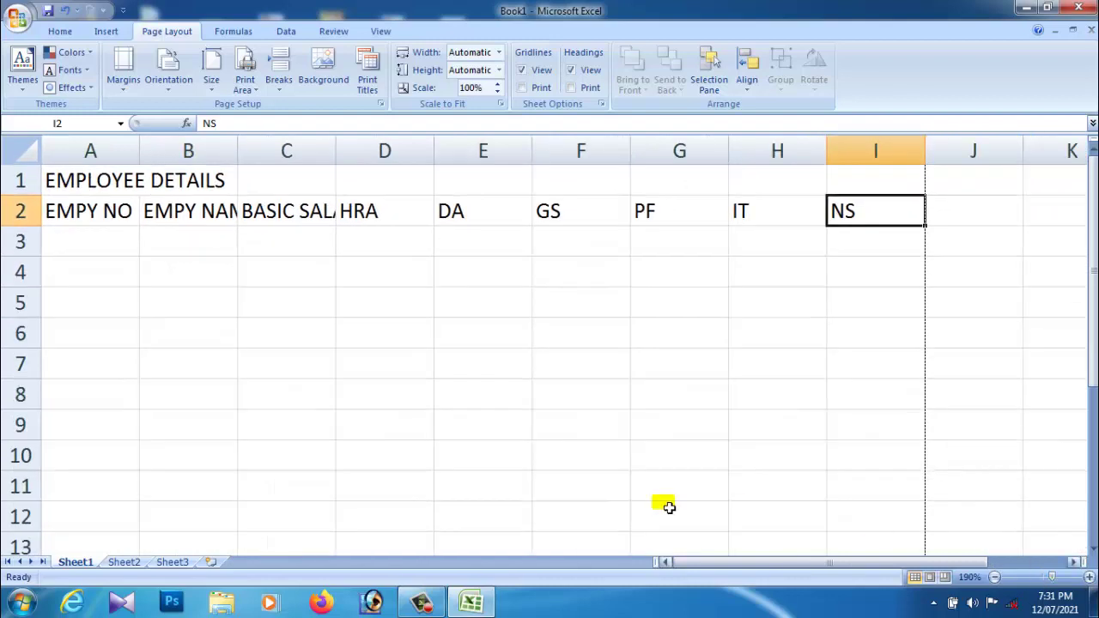
# Step: Enter the first two employees' numbers in cells A3 and A4 under the EMPY NO heading
pyautogui.click(547, 491)
pyautogui.click(125, 252)
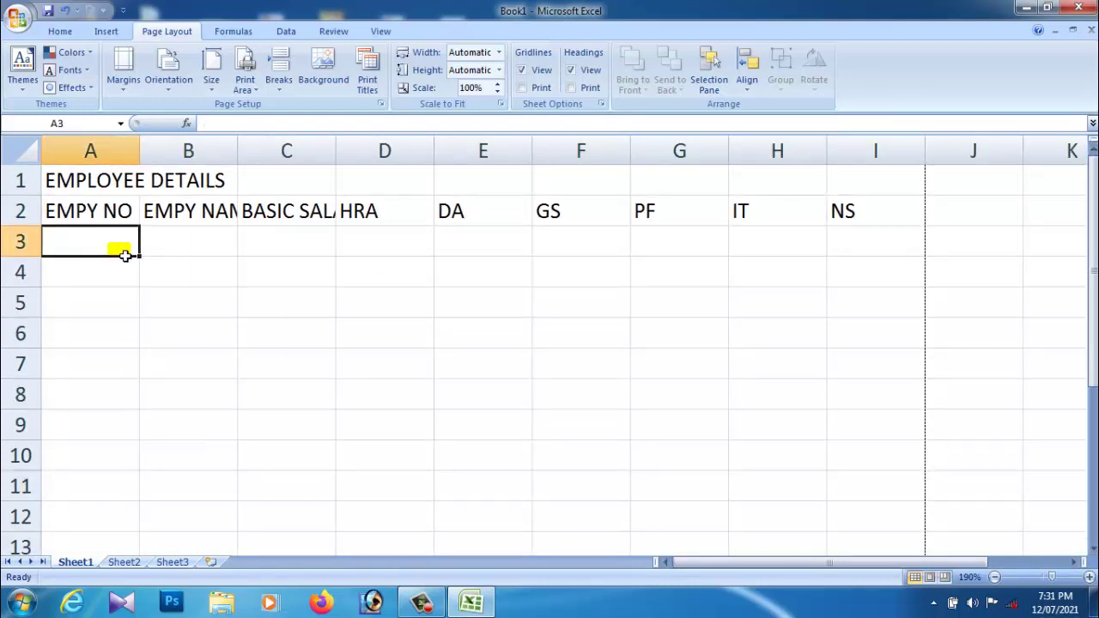
pyautogui.click(180, 250)
pyautogui.click(106, 247)
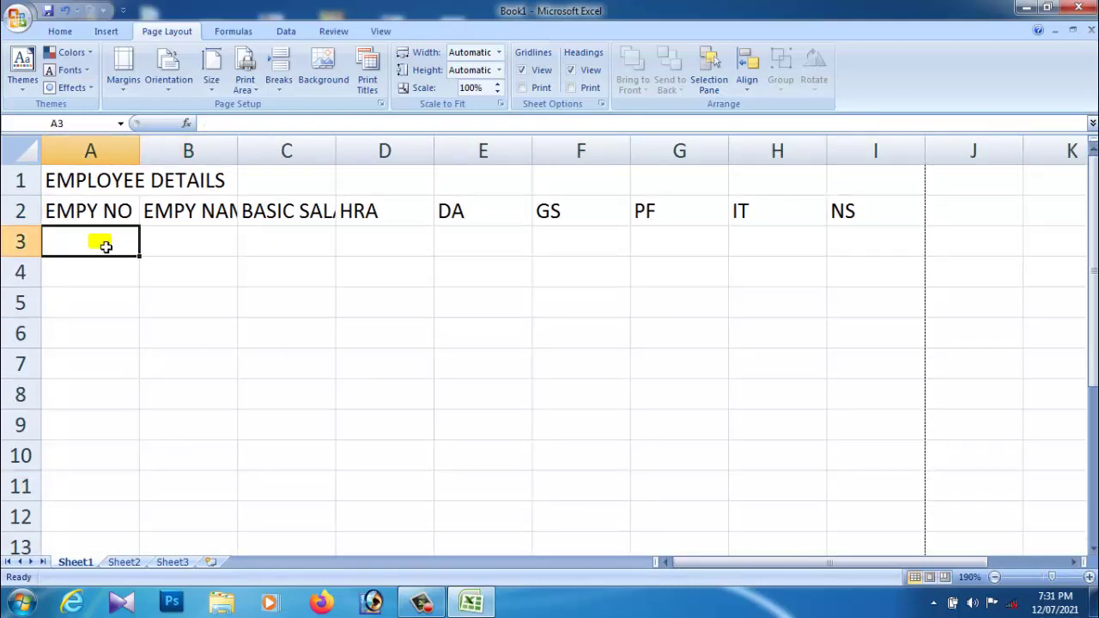
pyautogui.write('00221')
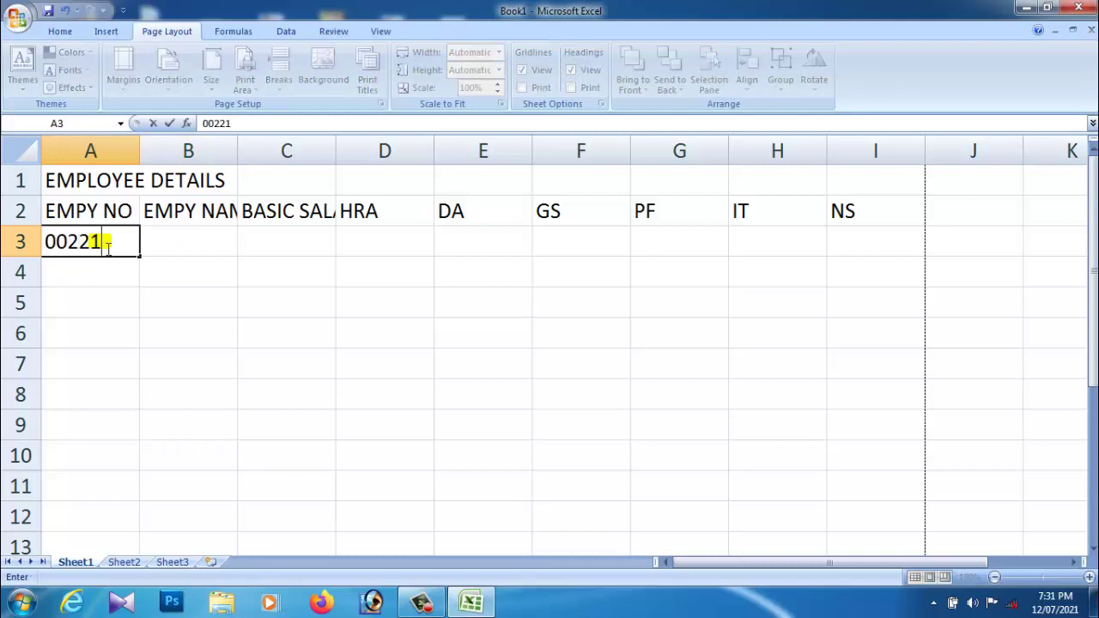
pyautogui.moveTo(105, 246); pyautogui.dragTo(78, 249)
pyautogui.write('111')
pyautogui.click(91, 269)
pyautogui.write('0')
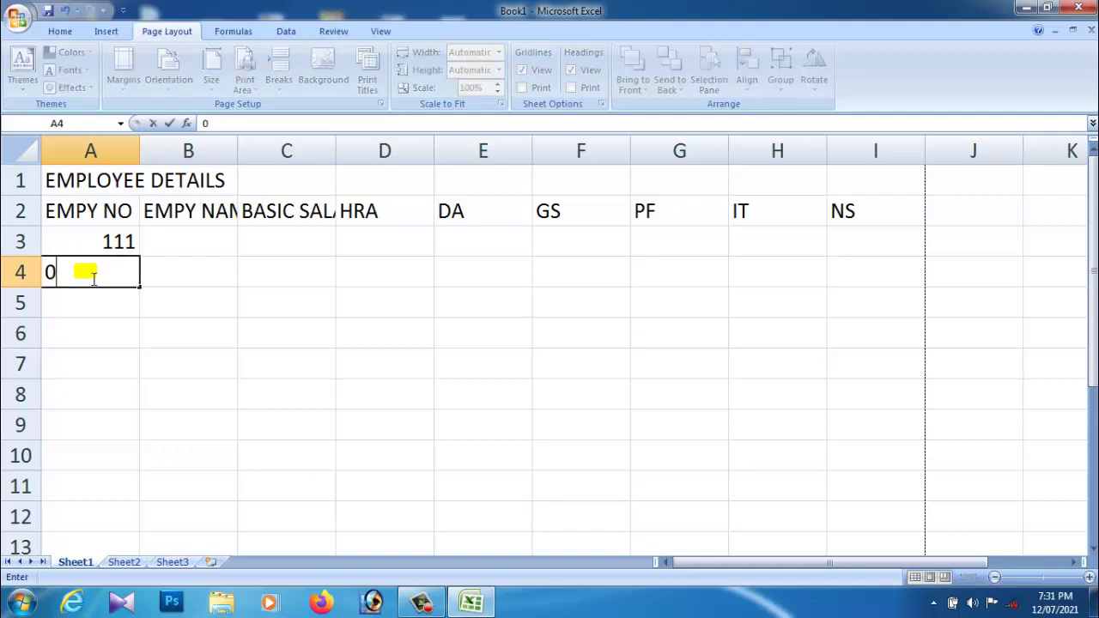
pyautogui.write('00112')
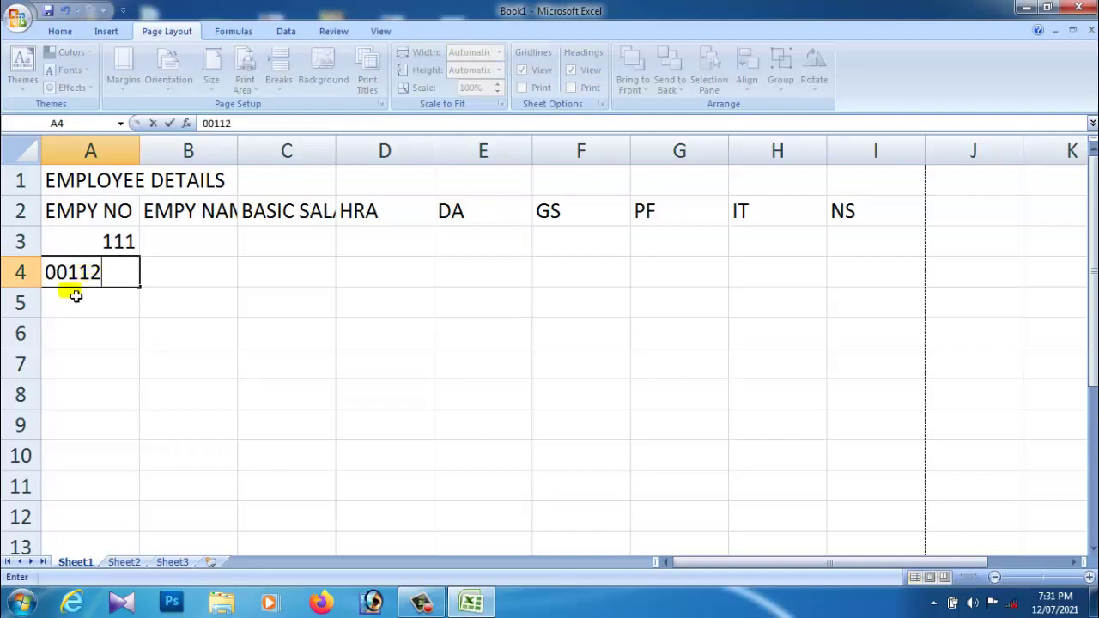
# Step: Enter the remaining three employees' numbers in cells A5 to A7
pyautogui.click(80, 297)
pyautogui.write('113')
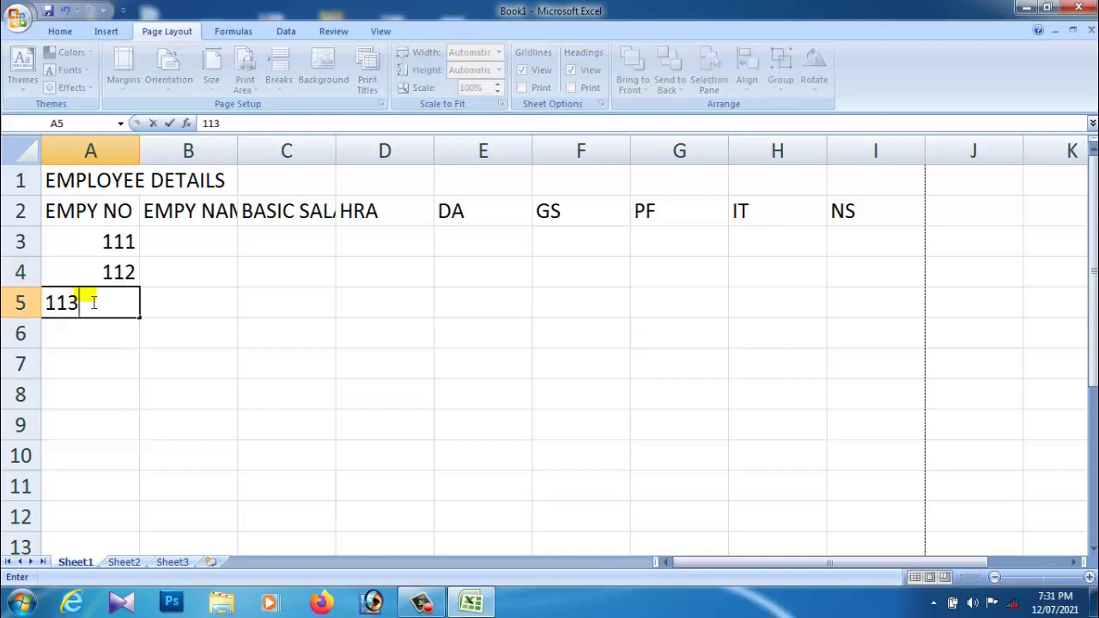
pyautogui.click(101, 331)
pyautogui.write('114')
pyautogui.click(111, 366)
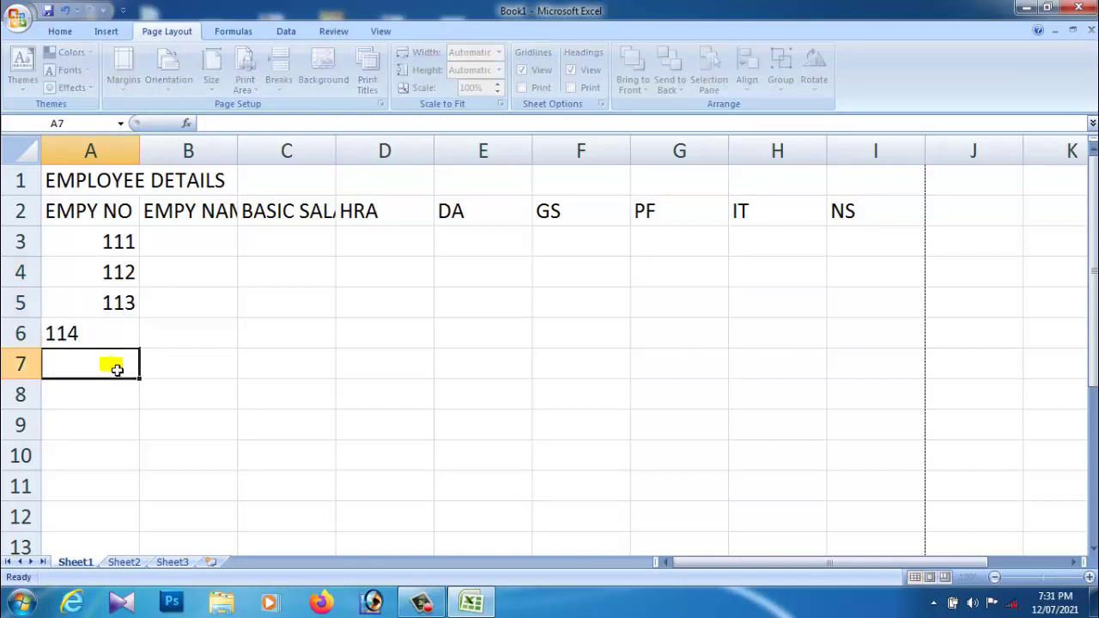
pyautogui.write('115')
pyautogui.click(206, 358)
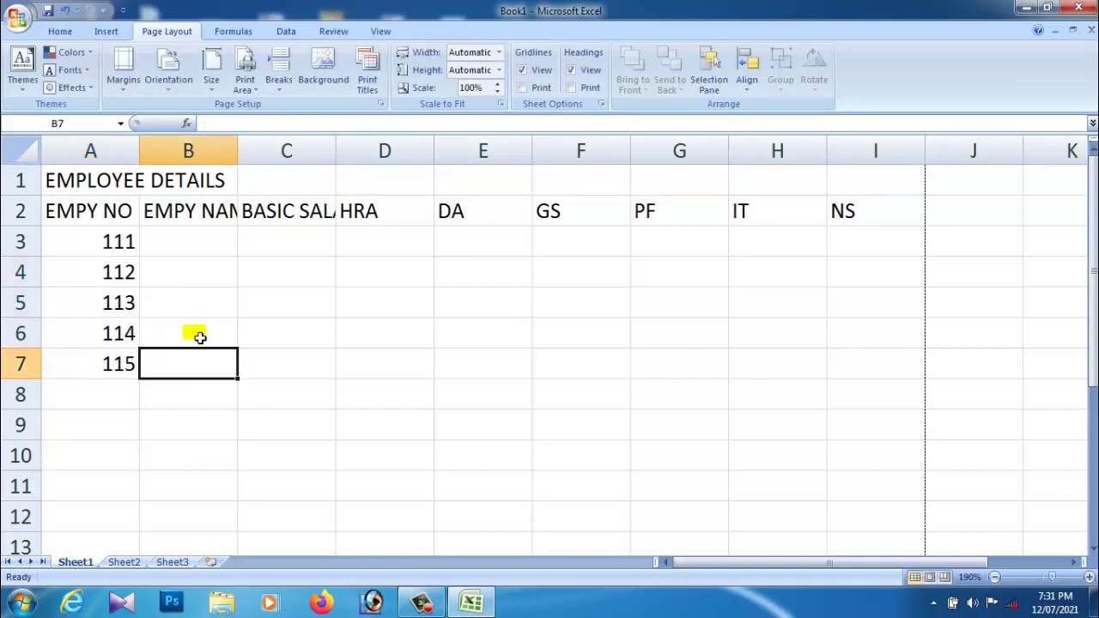
# Step: Enter the first three employees' names in cells B3 to B5 under the employee name heading
pyautogui.click(203, 240)
pyautogui.write('GURU9X')
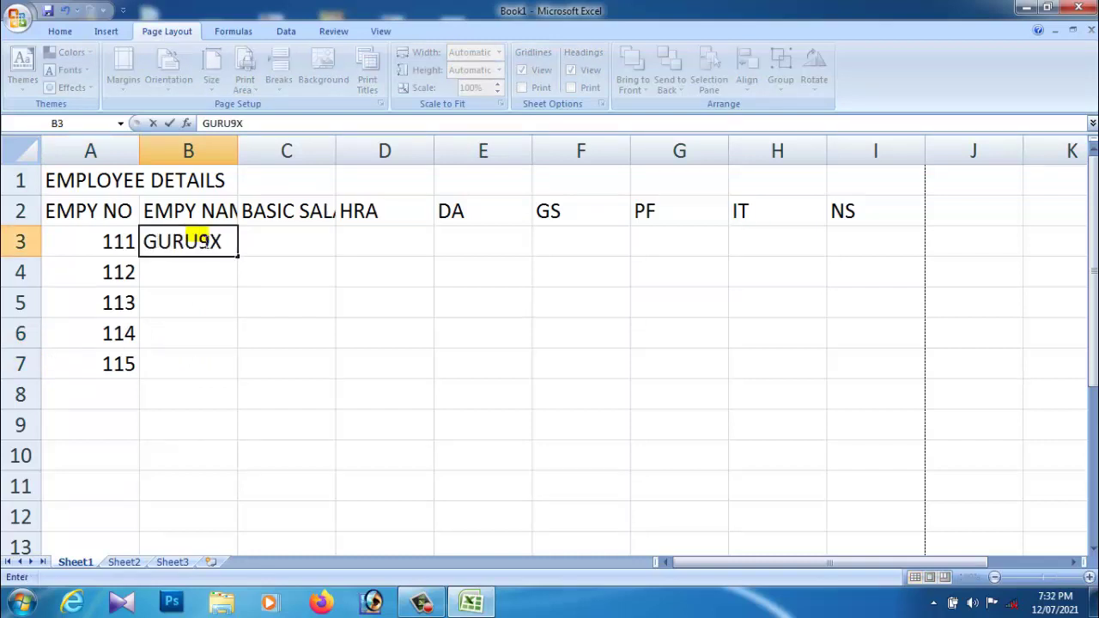
pyautogui.click(201, 279)
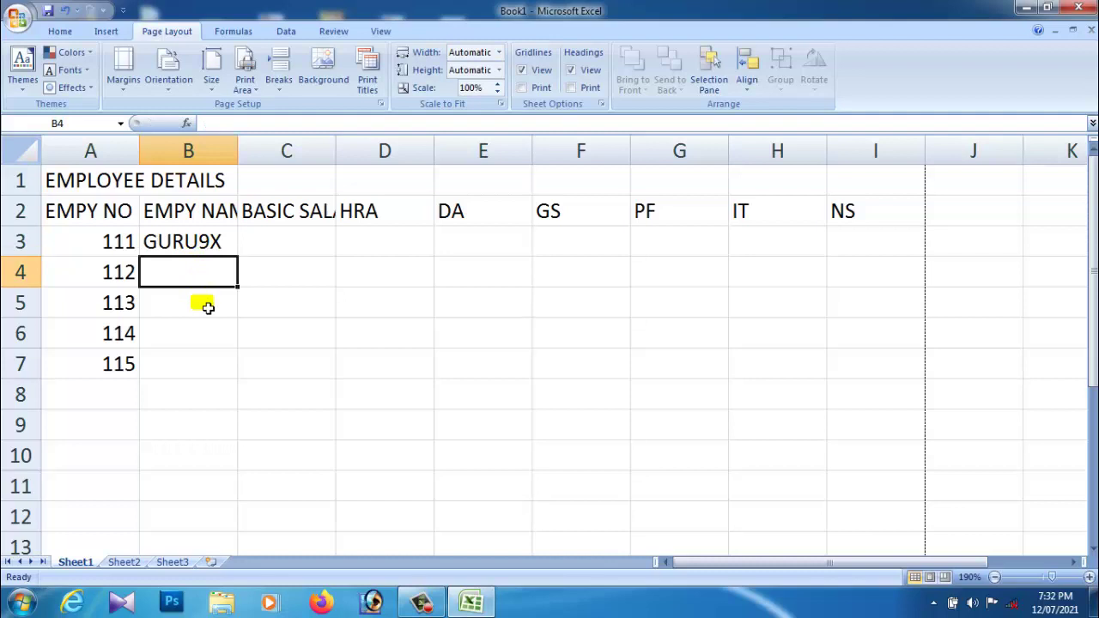
pyautogui.write('JAYA')
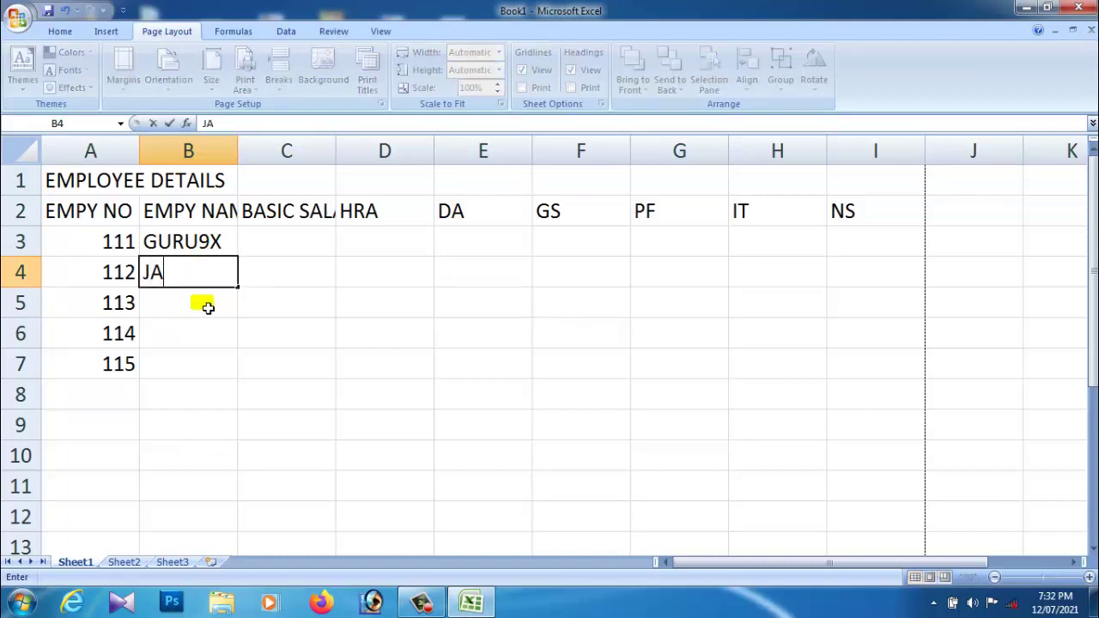
pyautogui.click(208, 308)
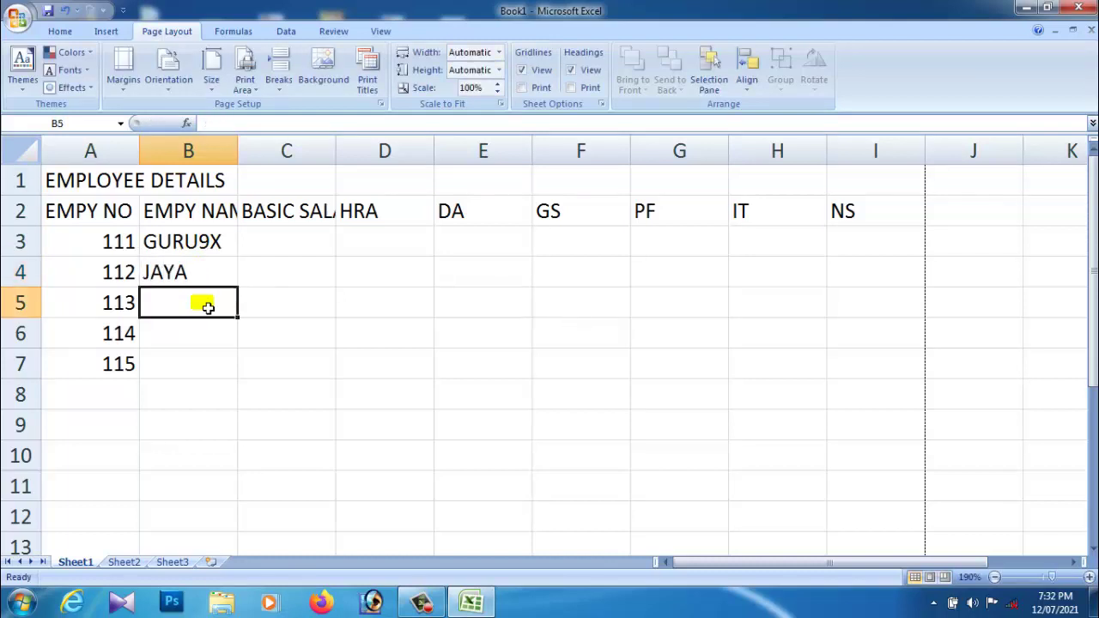
pyautogui.write('ADHIR')
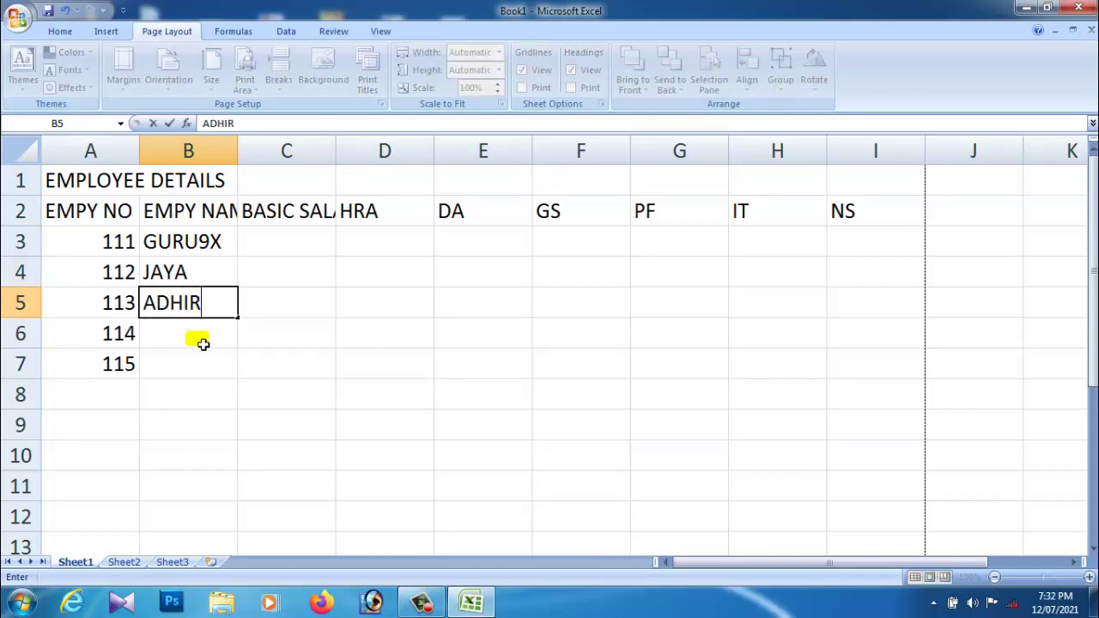
# Step: Enter the last two employees' names in cells B6 and B7
pyautogui.click(203, 343)
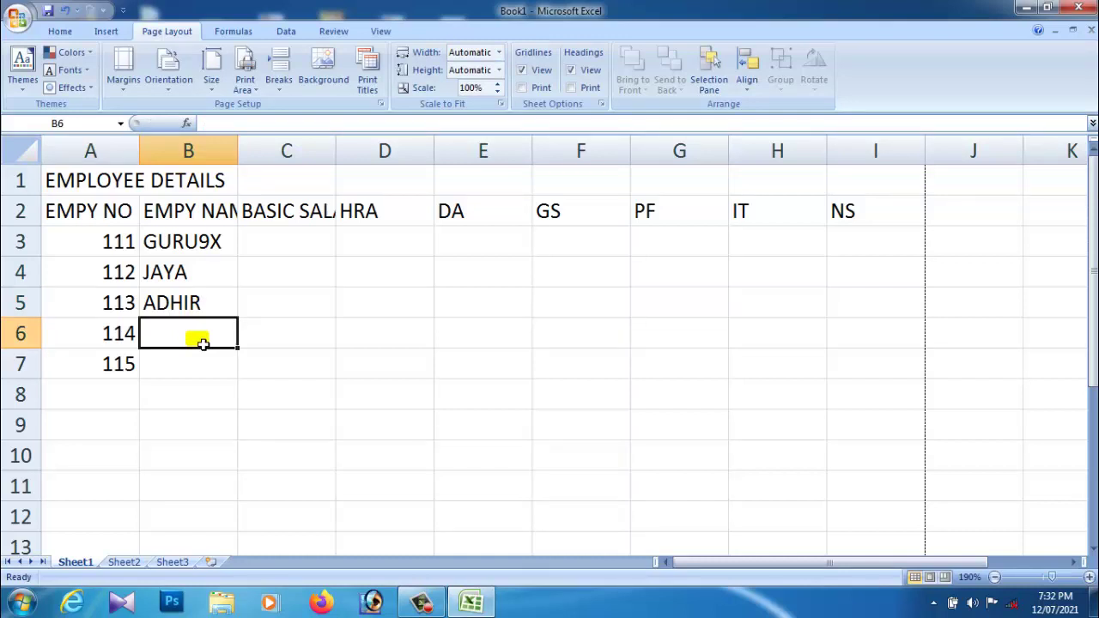
pyautogui.write('RAJU')
pyautogui.click(220, 367)
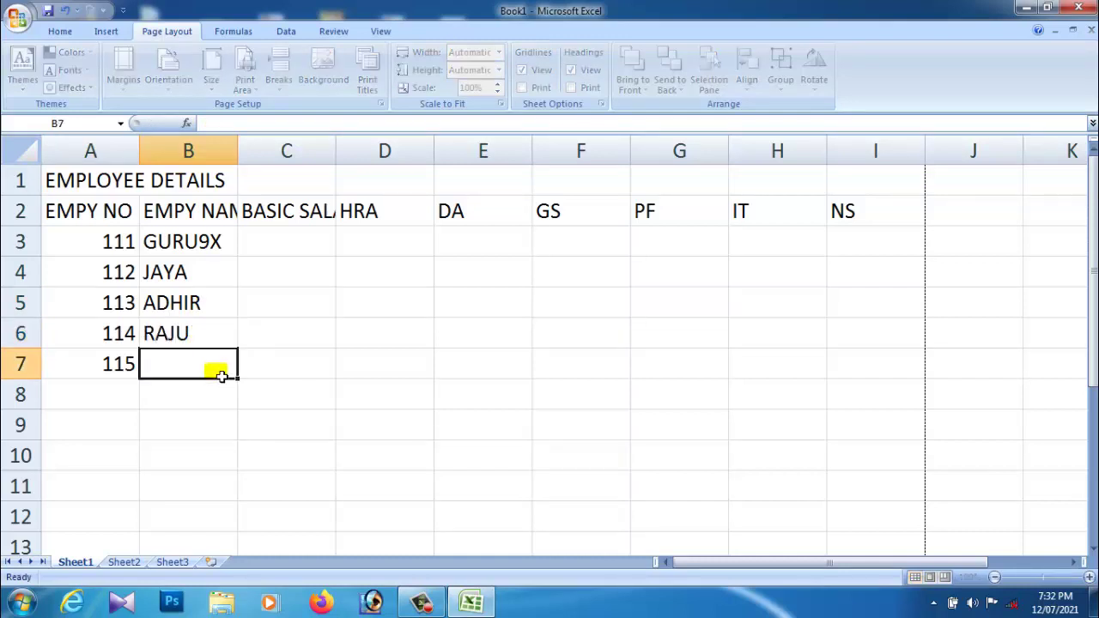
pyautogui.write('RAV')
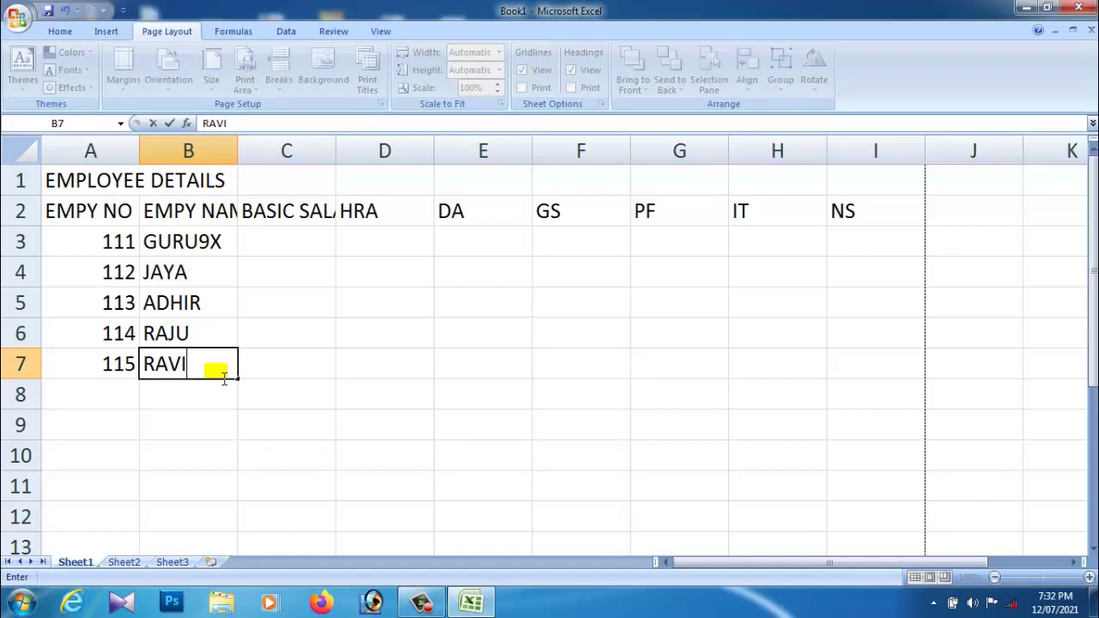
pyautogui.write('I')
pyautogui.click(291, 296)
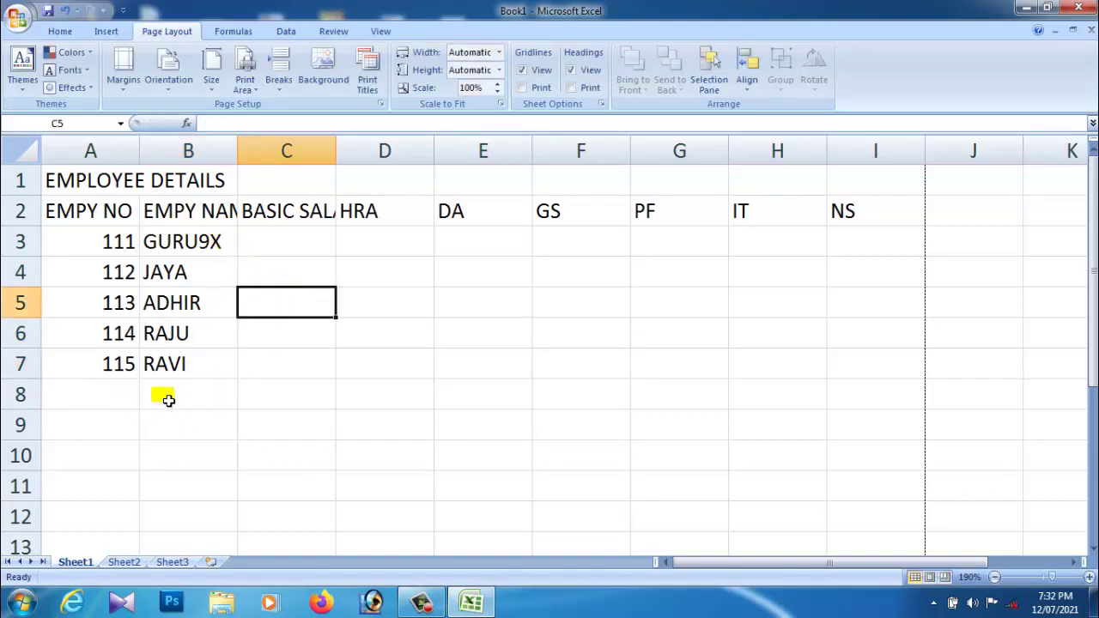
# Step: Review the sheet title, the row 2 column headings and the employee names in column B
pyautogui.moveTo(214, 397); pyautogui.dragTo(204, 567)
pyautogui.moveTo(112, 270); pyautogui.dragTo(112, 480)
pyautogui.click(192, 436)
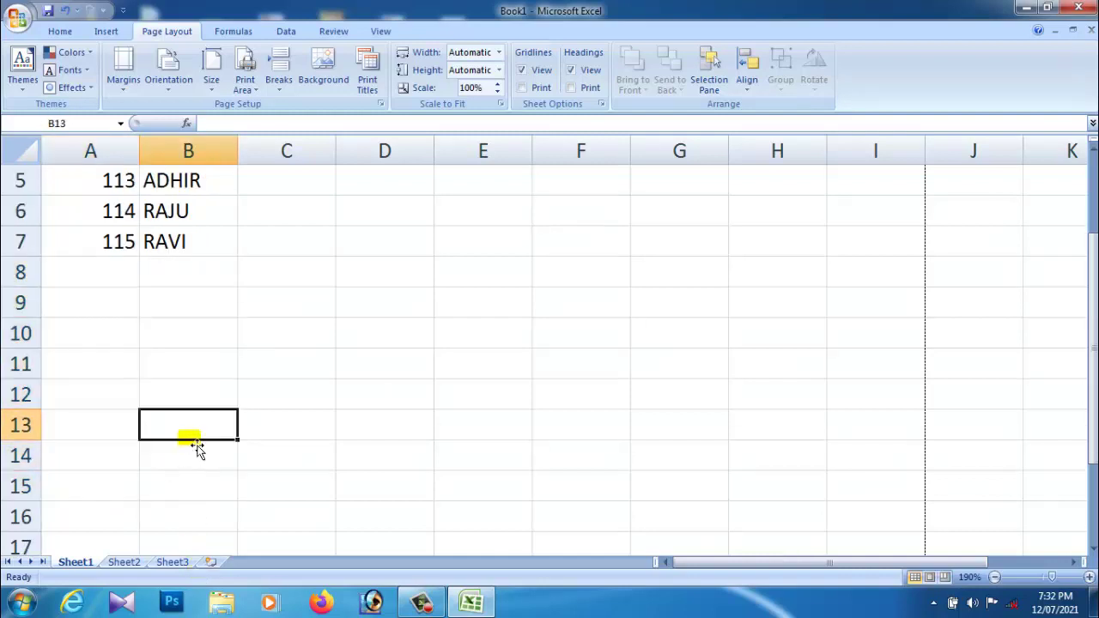
pyautogui.scroll(2, 196, 447)
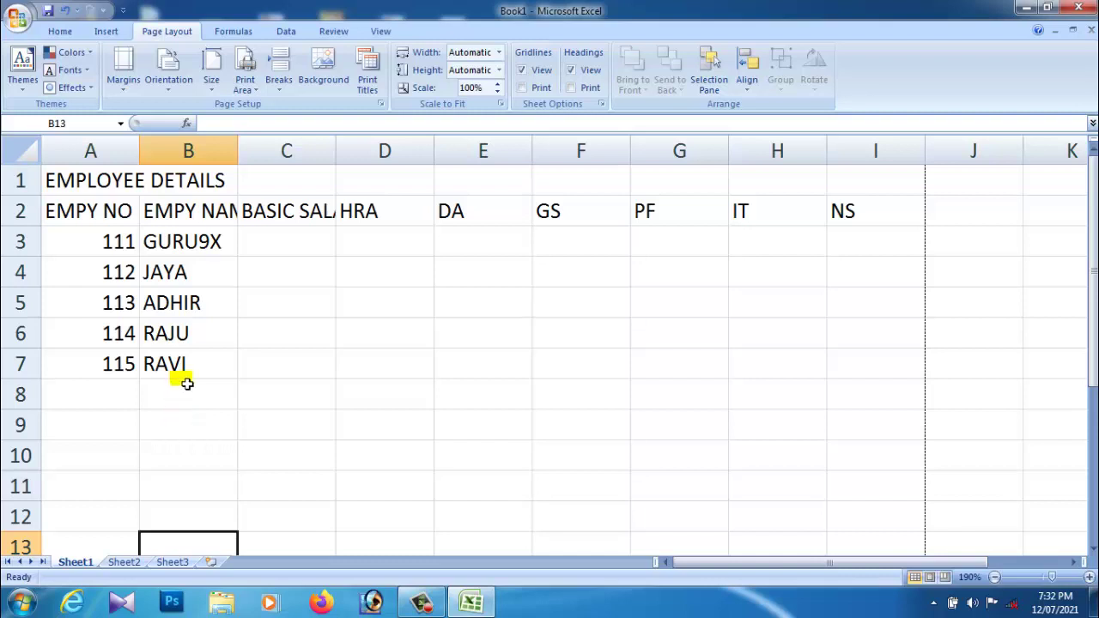
pyautogui.moveTo(54, 213); pyautogui.dragTo(810, 221)
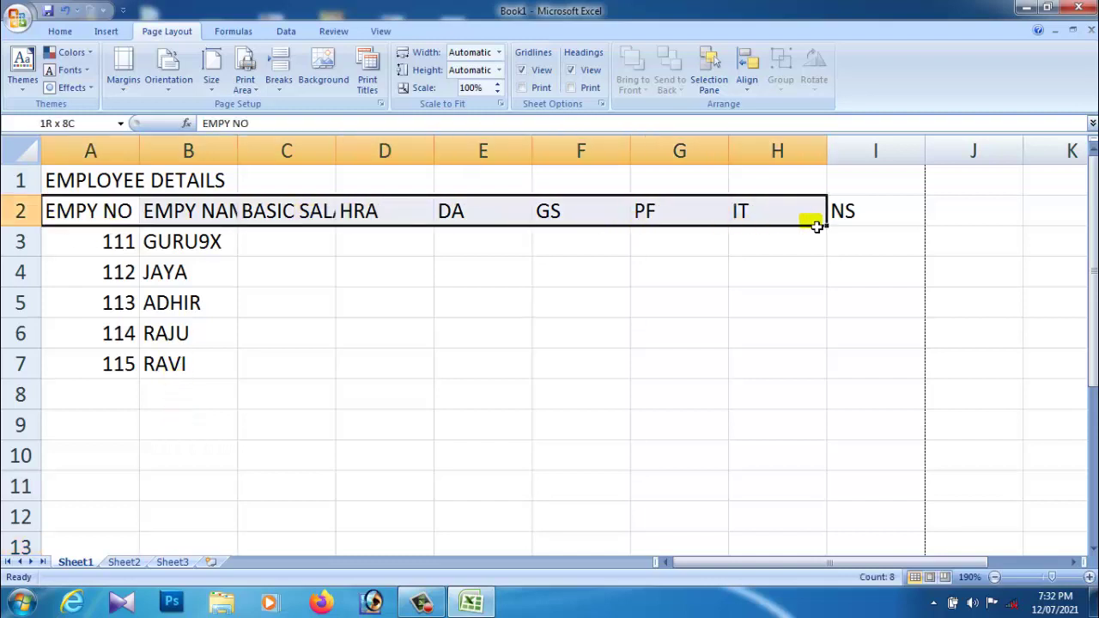
pyautogui.moveTo(110, 180); pyautogui.dragTo(266, 187)
pyautogui.moveTo(209, 244); pyautogui.dragTo(191, 365)
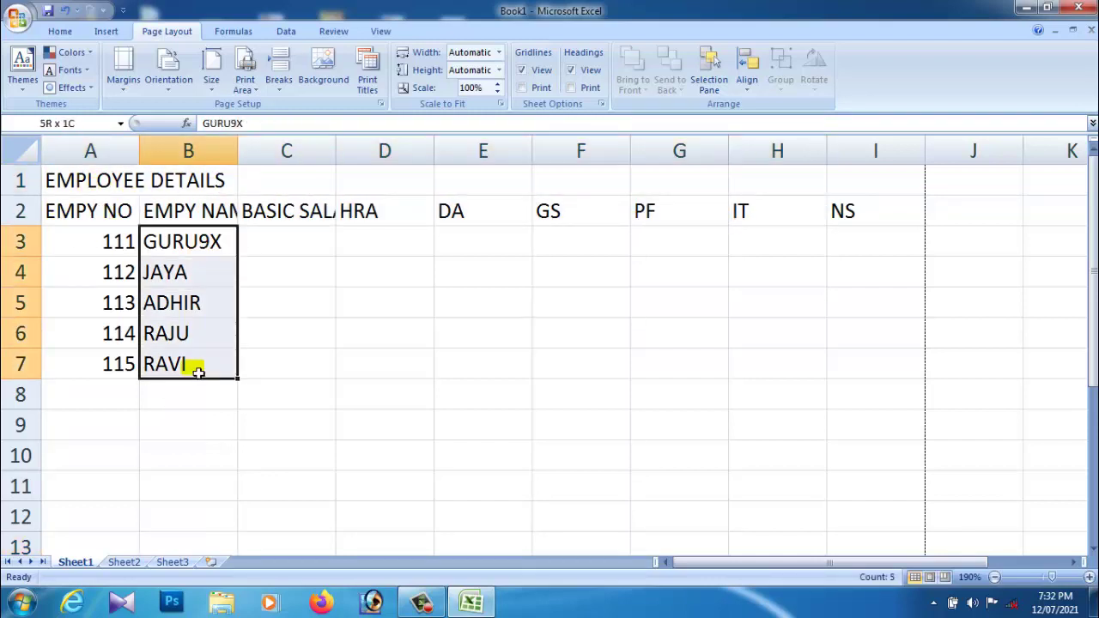
pyautogui.click(277, 376)
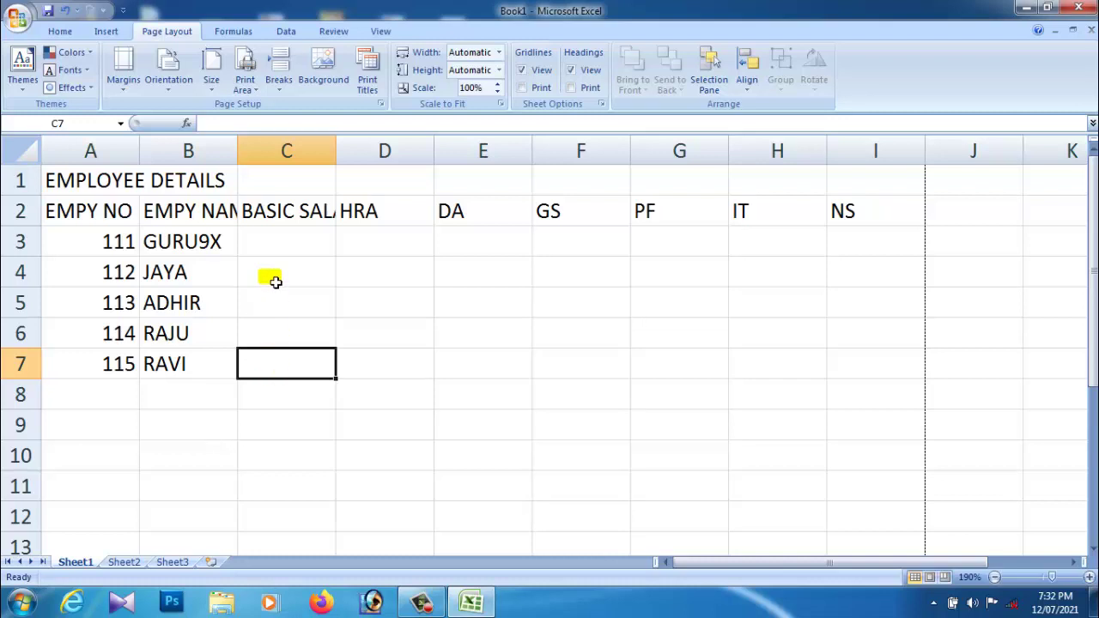
# Step: Enter the basic salaries 9000, 12000 and 25000 in cells C3 to C5
pyautogui.click(285, 249)
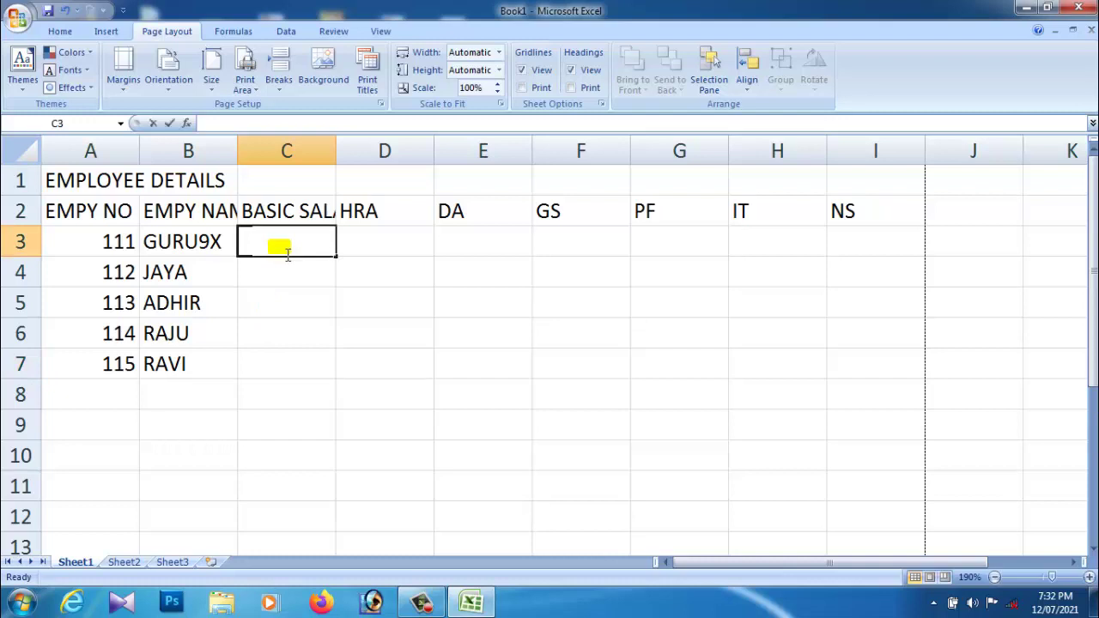
pyautogui.write('6000')
pyautogui.moveTo(289, 251); pyautogui.dragTo(242, 250)
pyautogui.write('9000')
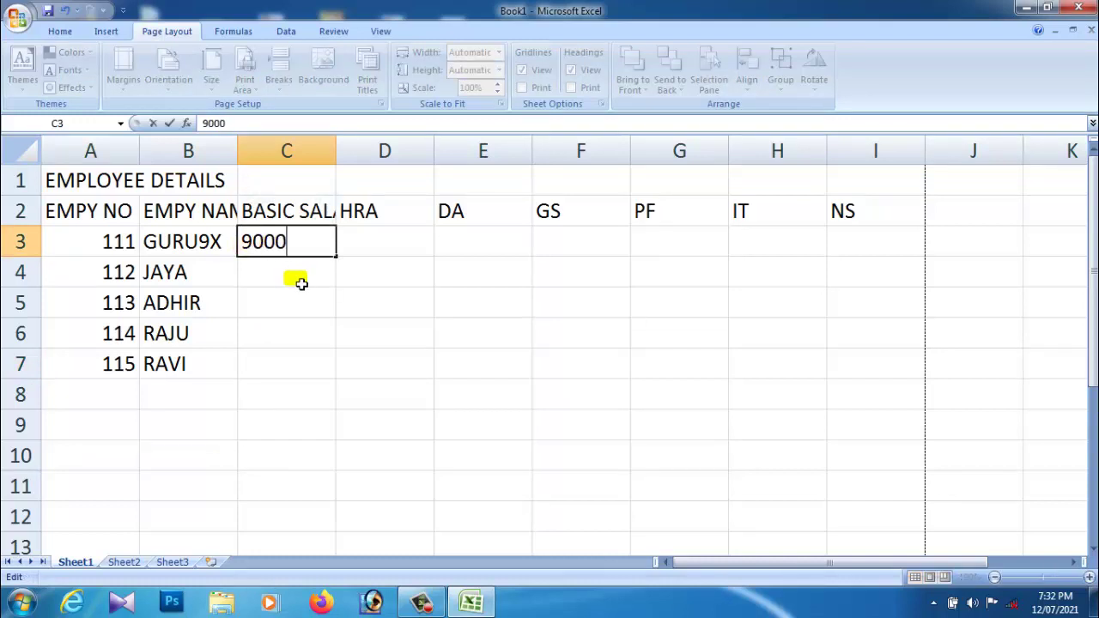
pyautogui.click(302, 280)
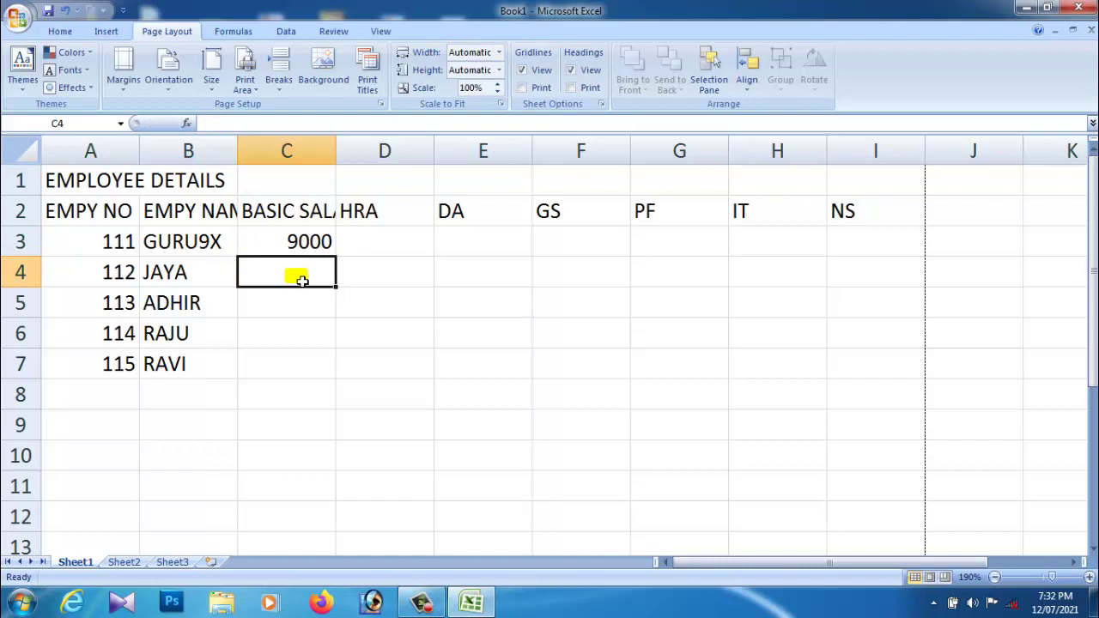
pyautogui.write('12000')
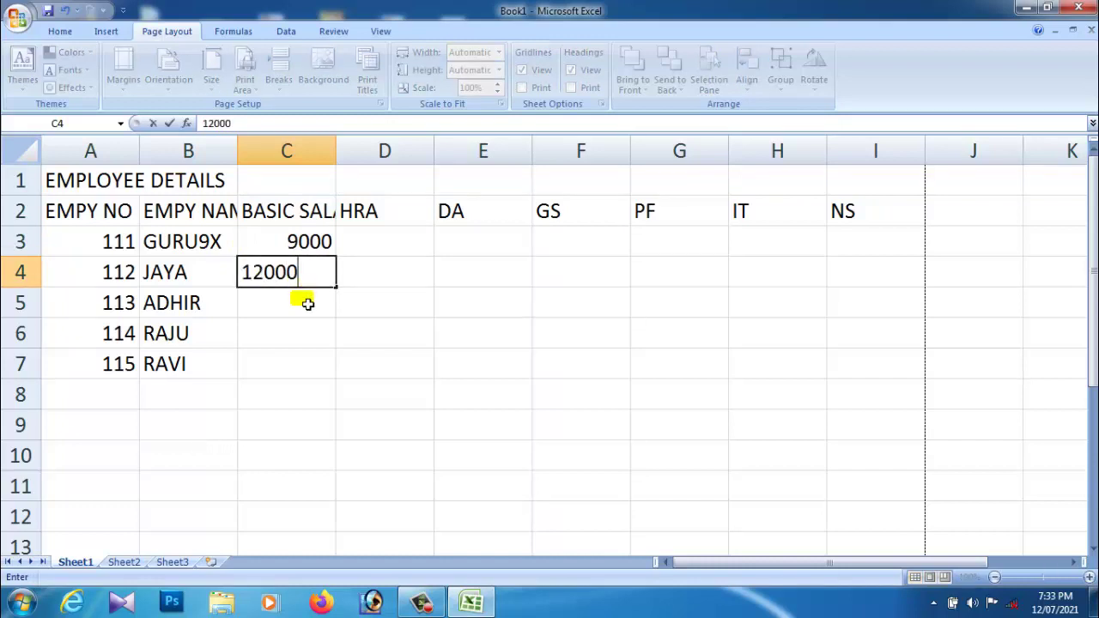
pyautogui.click(307, 303)
pyautogui.write('2')
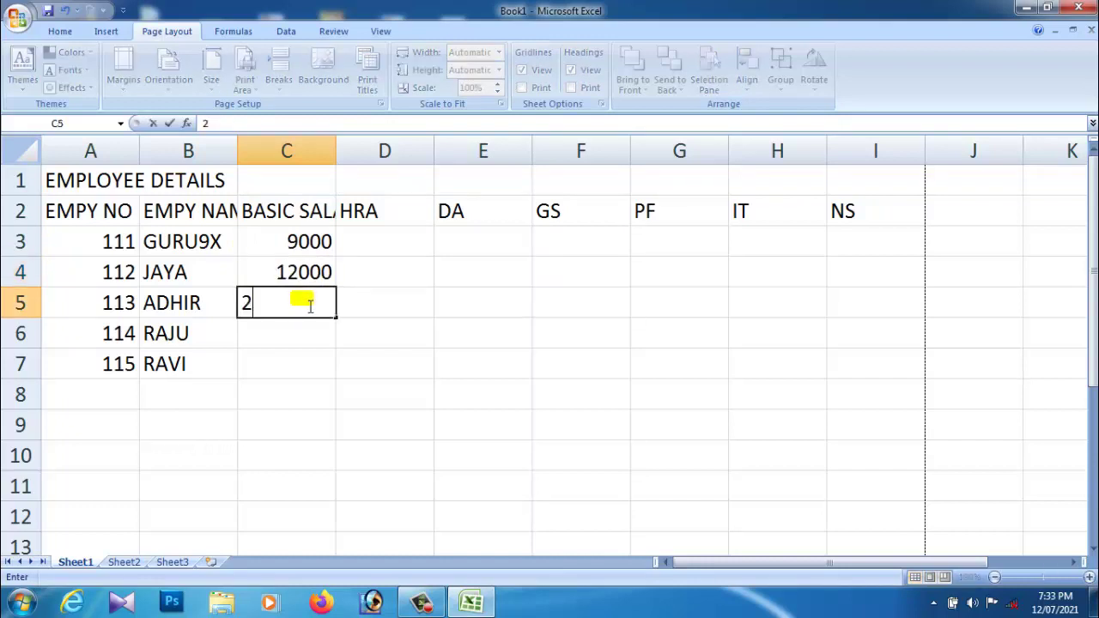
pyautogui.write('5000')
# Step: Enter the basic salaries 10000 in cell C6 and 12000 in cell C7
pyautogui.click(298, 330)
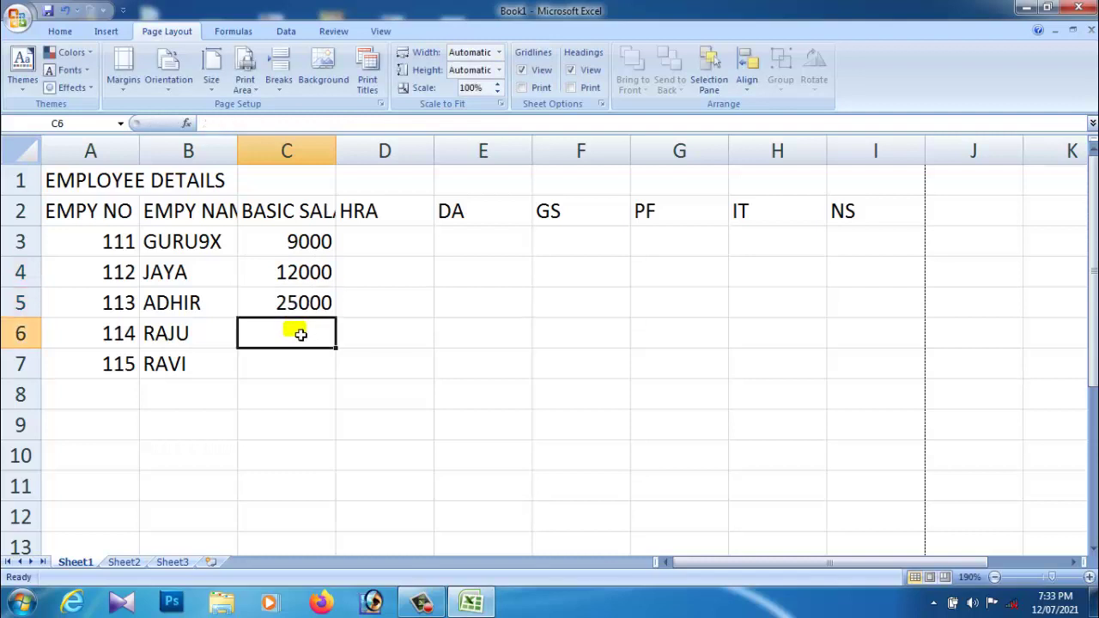
pyautogui.write('1000')
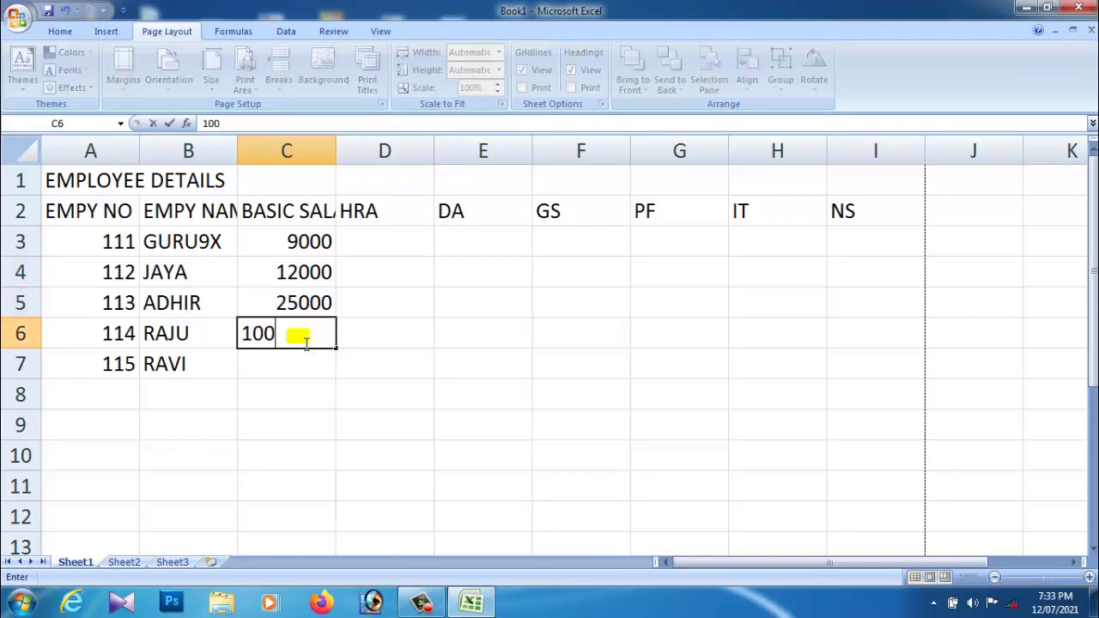
pyautogui.click(299, 366)
pyautogui.doubleClick(316, 336)
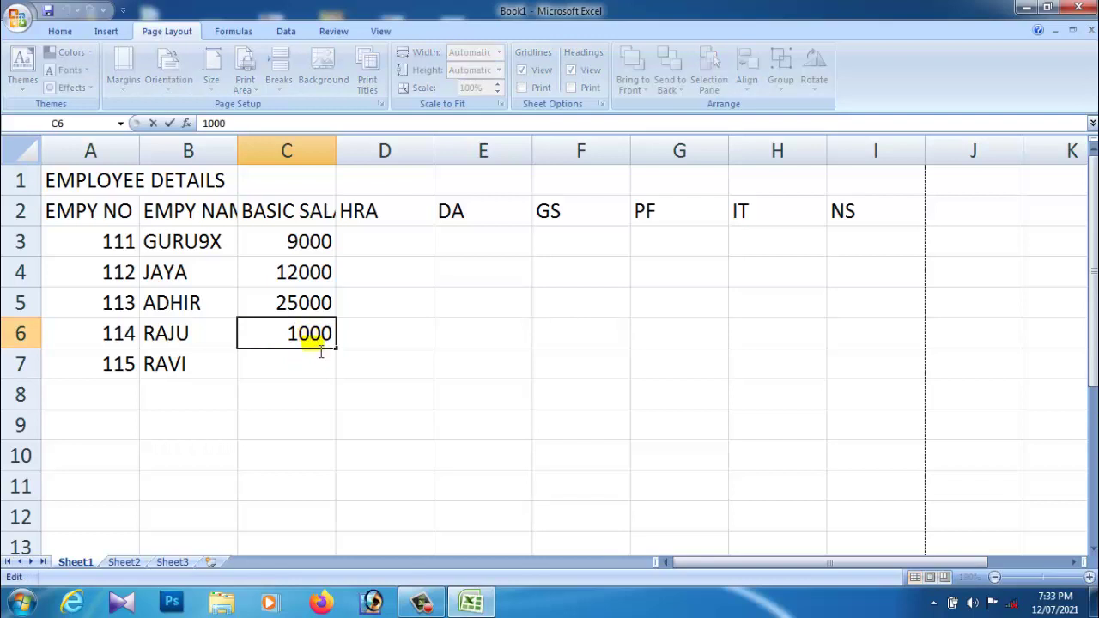
pyautogui.write('0')
pyautogui.click(308, 370)
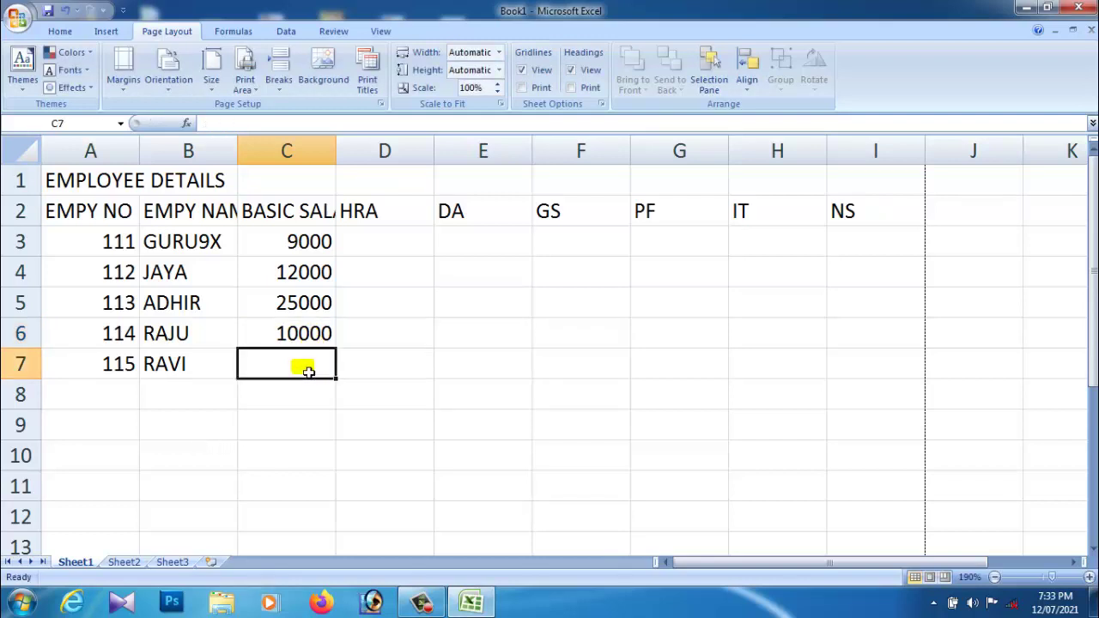
pyautogui.write('12000')
pyautogui.click(350, 374)
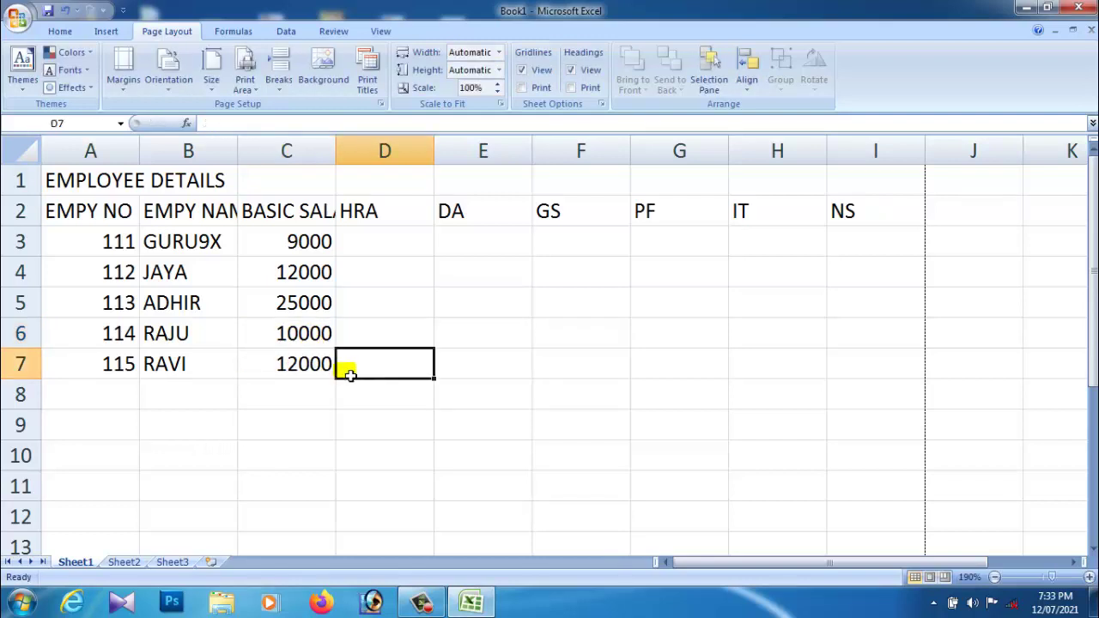
pyautogui.click(397, 249)
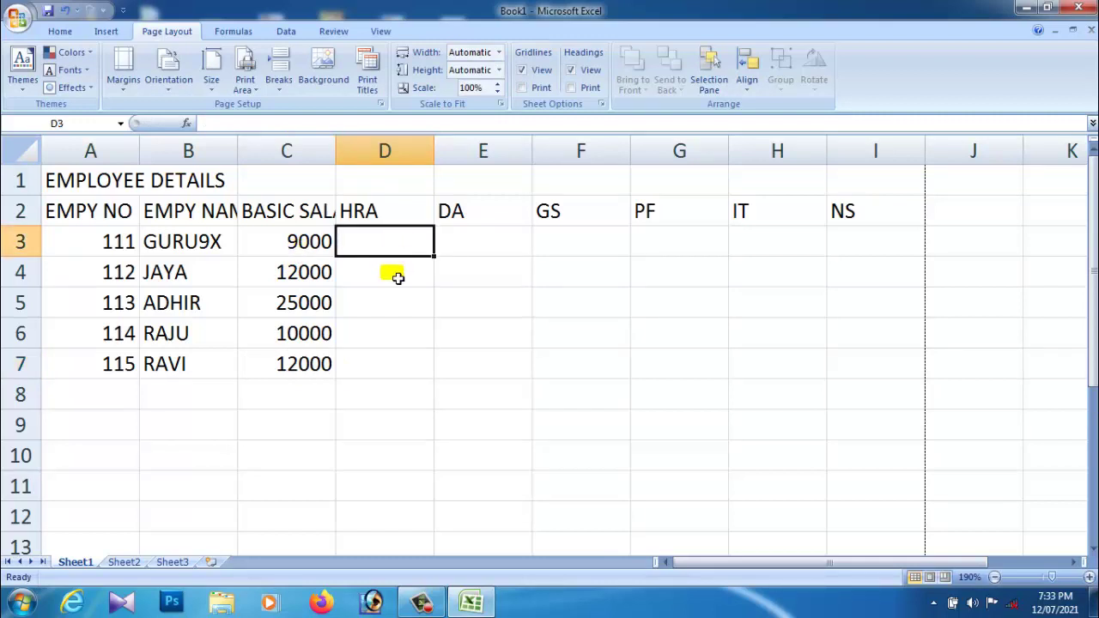
pyautogui.click(393, 275)
pyautogui.click(393, 249)
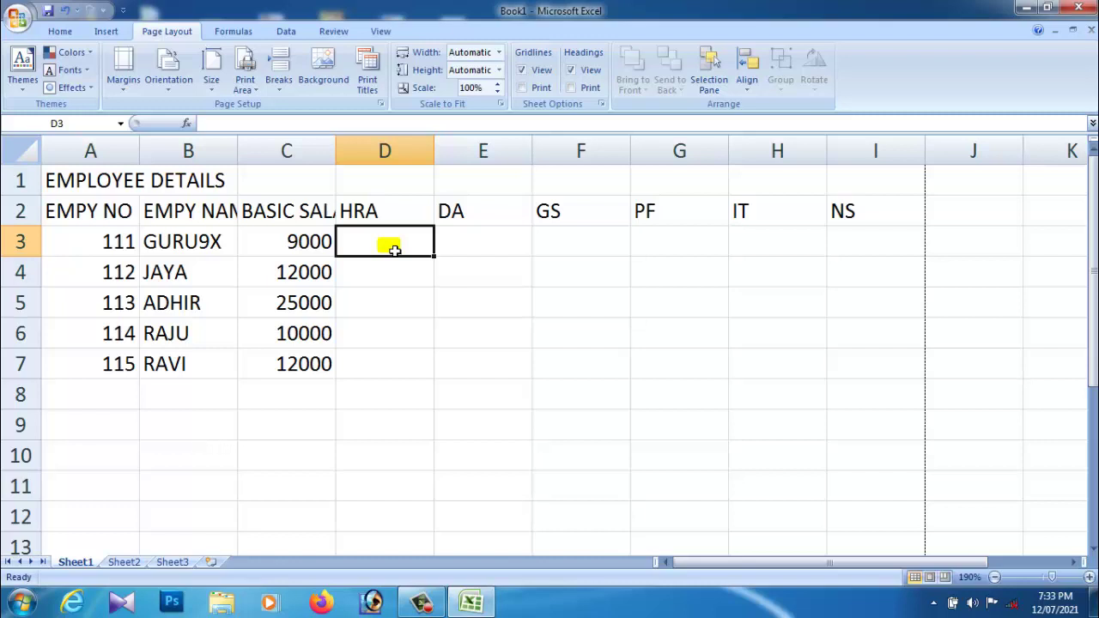
pyautogui.click(390, 273)
pyautogui.click(365, 245)
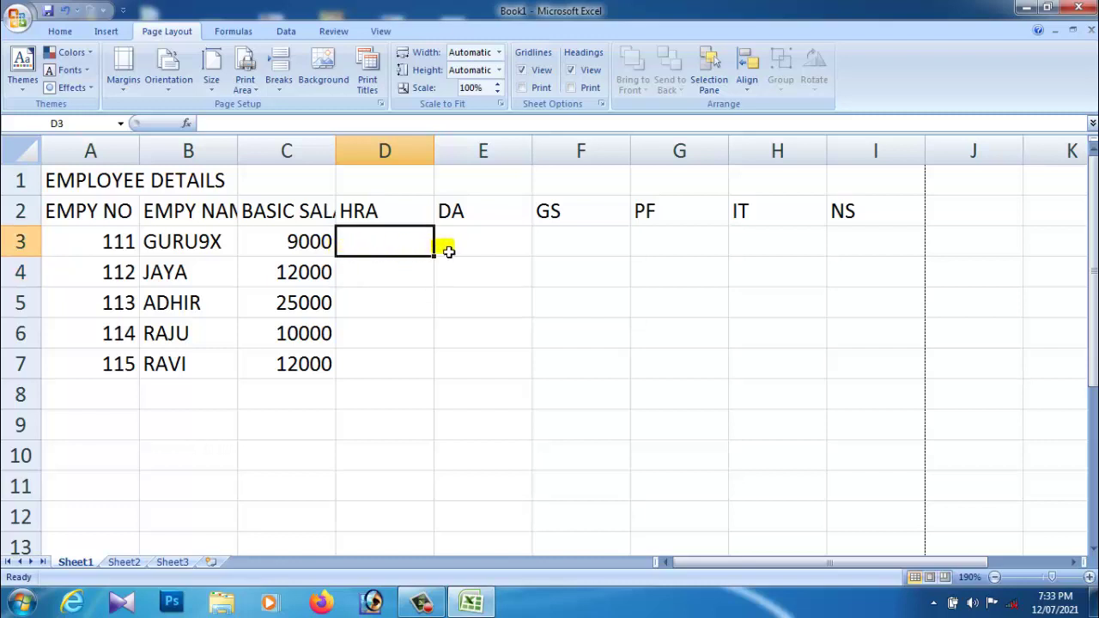
pyautogui.click(385, 272)
pyautogui.click(386, 247)
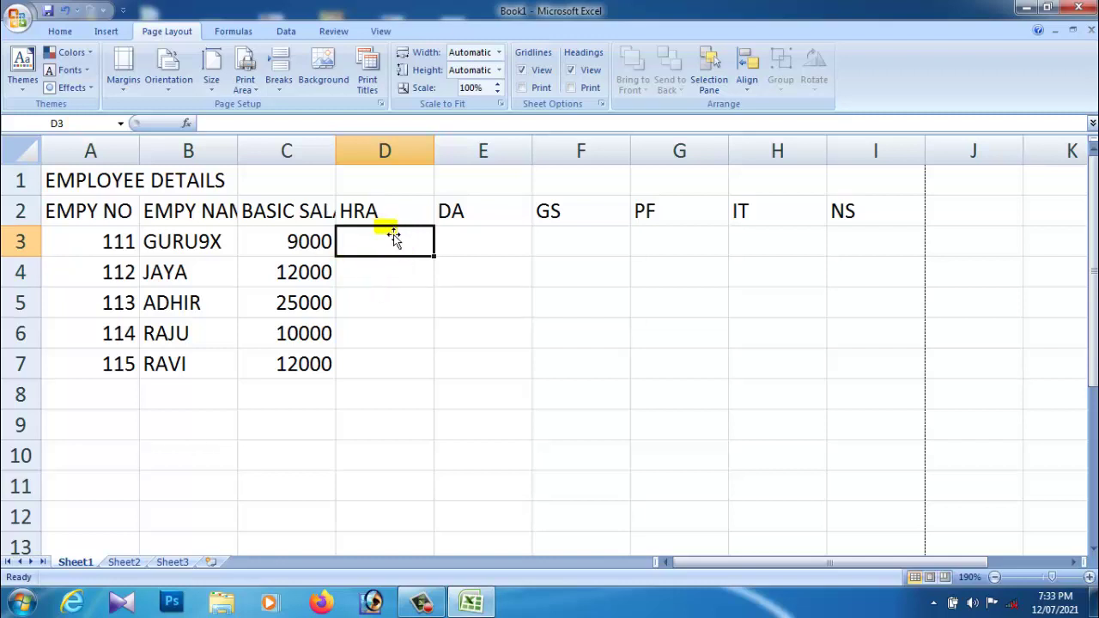
pyautogui.moveTo(548, 243); pyautogui.dragTo(802, 243)
pyautogui.moveTo(385, 248); pyautogui.dragTo(836, 253)
pyautogui.click(378, 296)
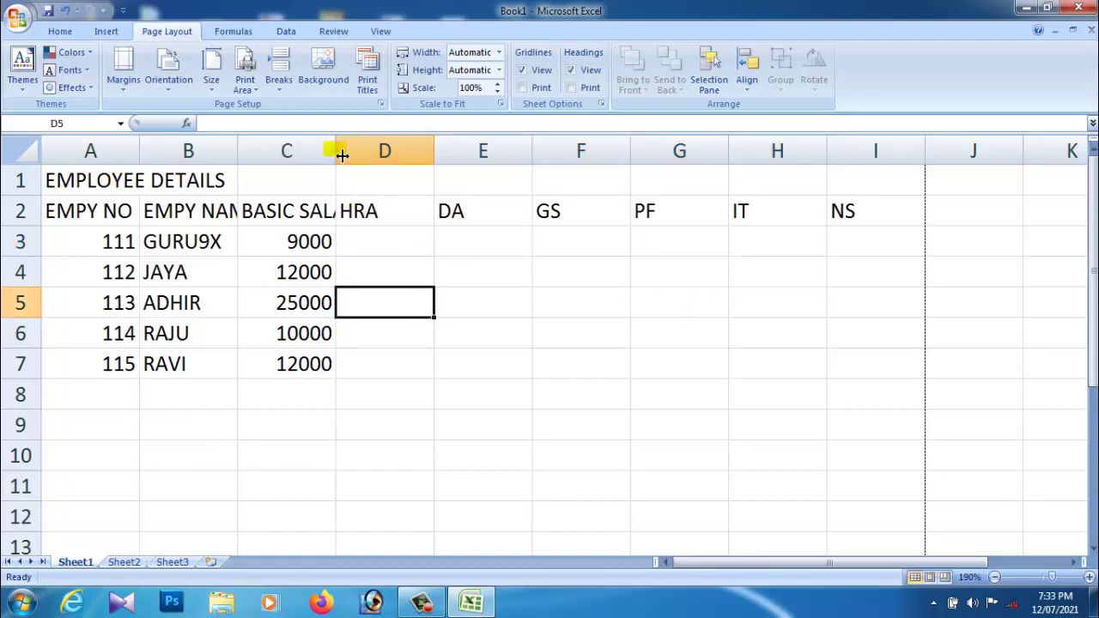
# Step: Widen column C to fit its BASIC SALARY heading, and merge and center the EMPLOYEE DETAILS title across A1:I1
pyautogui.moveTo(341, 153); pyautogui.dragTo(385, 154)
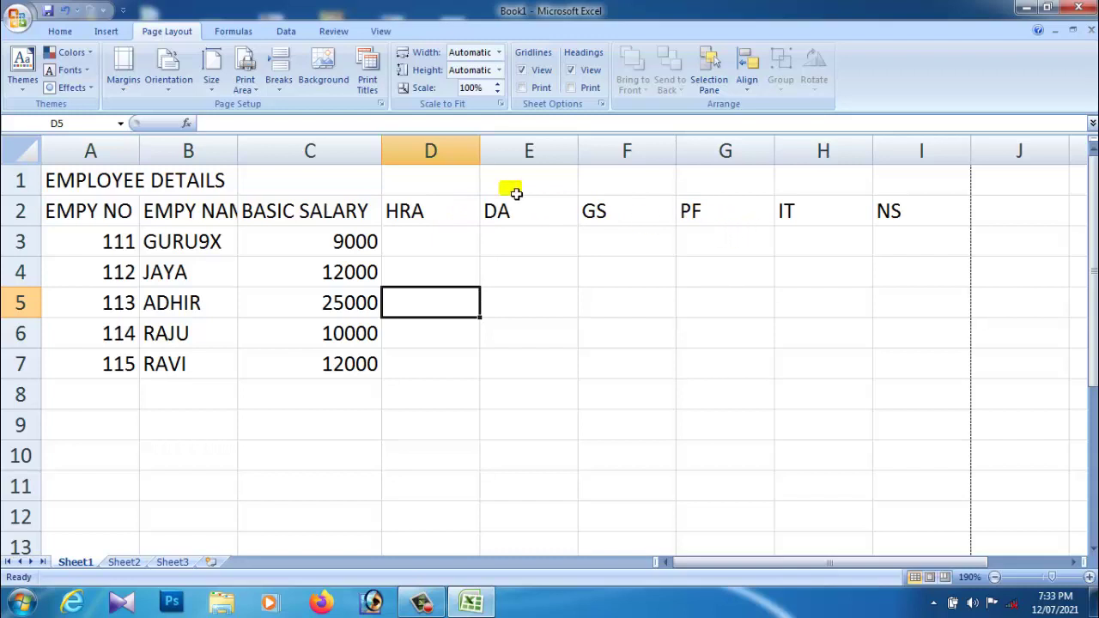
pyautogui.moveTo(53, 181); pyautogui.dragTo(899, 187)
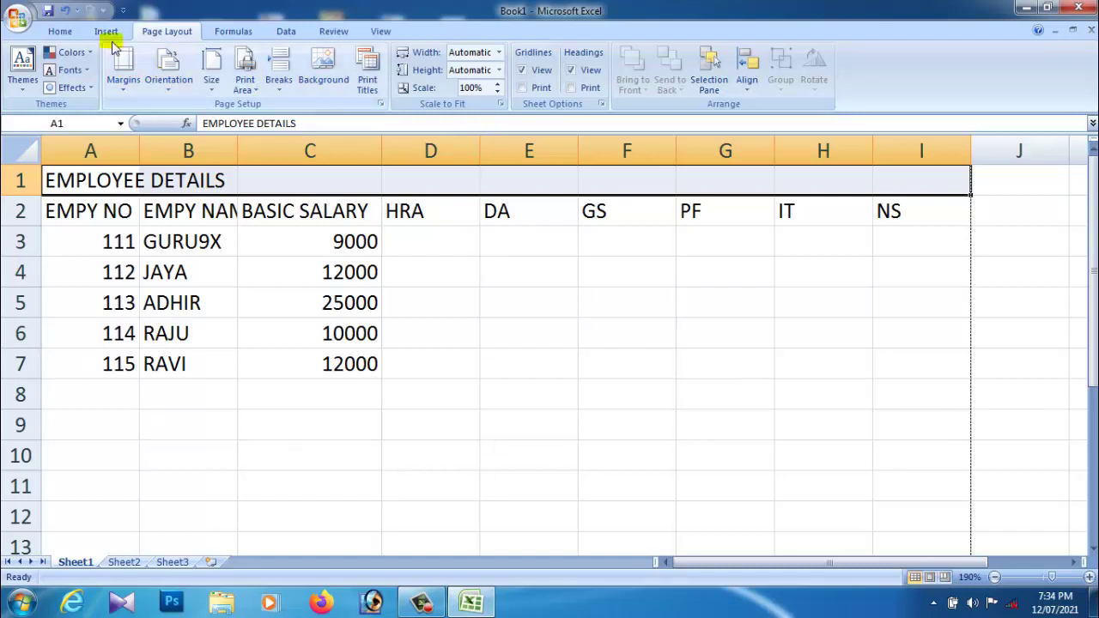
pyautogui.click(60, 31)
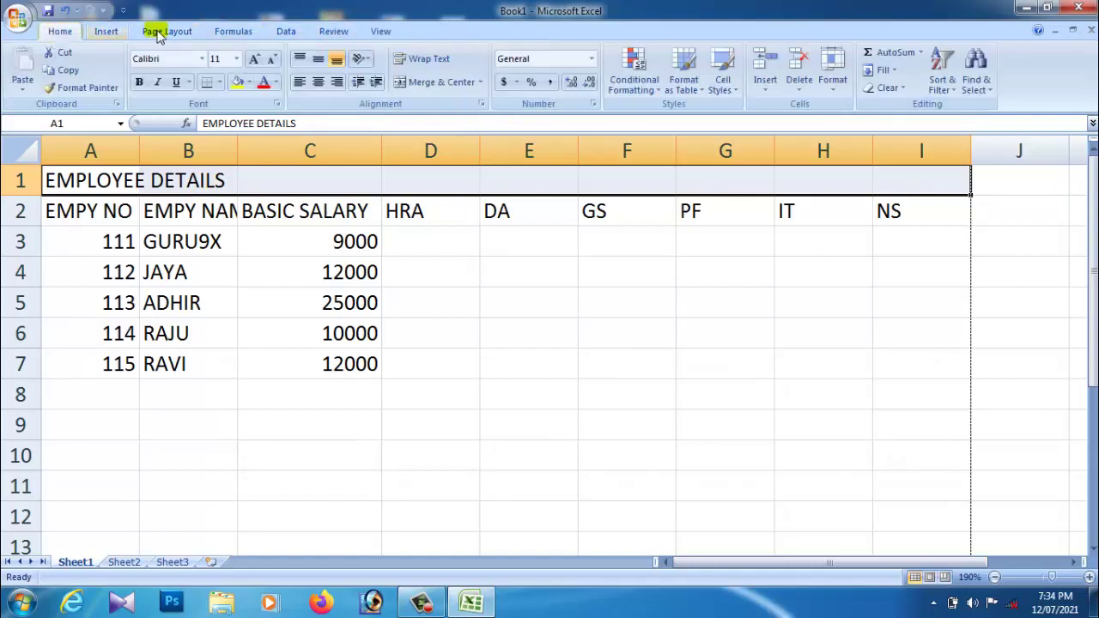
pyautogui.click(438, 86)
pyautogui.click(468, 262)
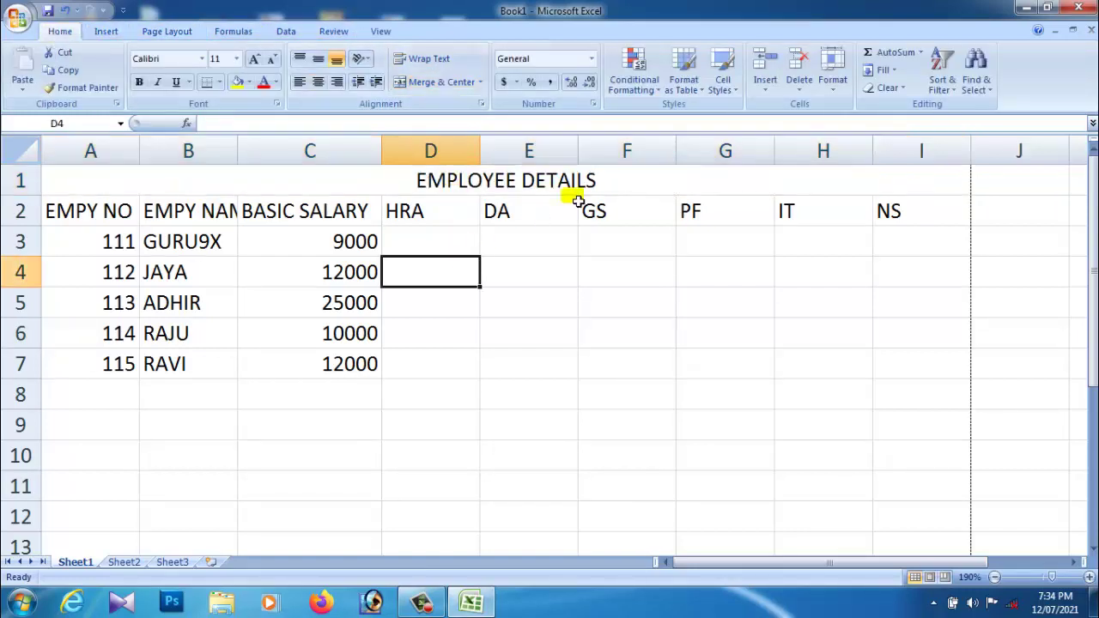
pyautogui.click(571, 313)
# Step: Change the font color of the EMPLOYEE DETAILS title text to red
pyautogui.doubleClick(420, 183)
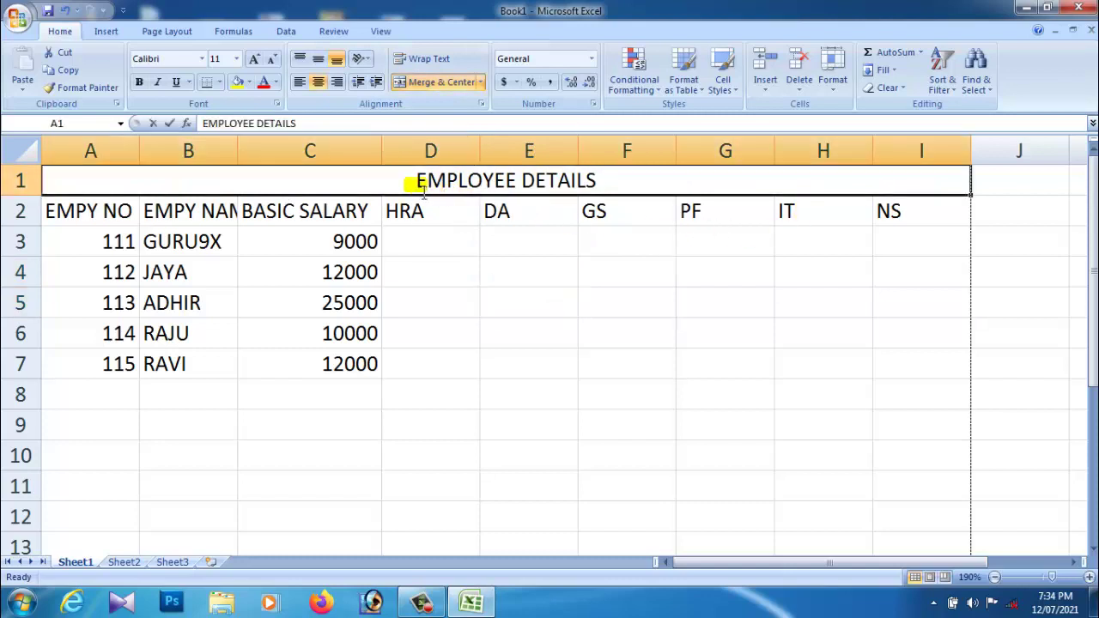
pyautogui.moveTo(424, 182); pyautogui.dragTo(658, 179)
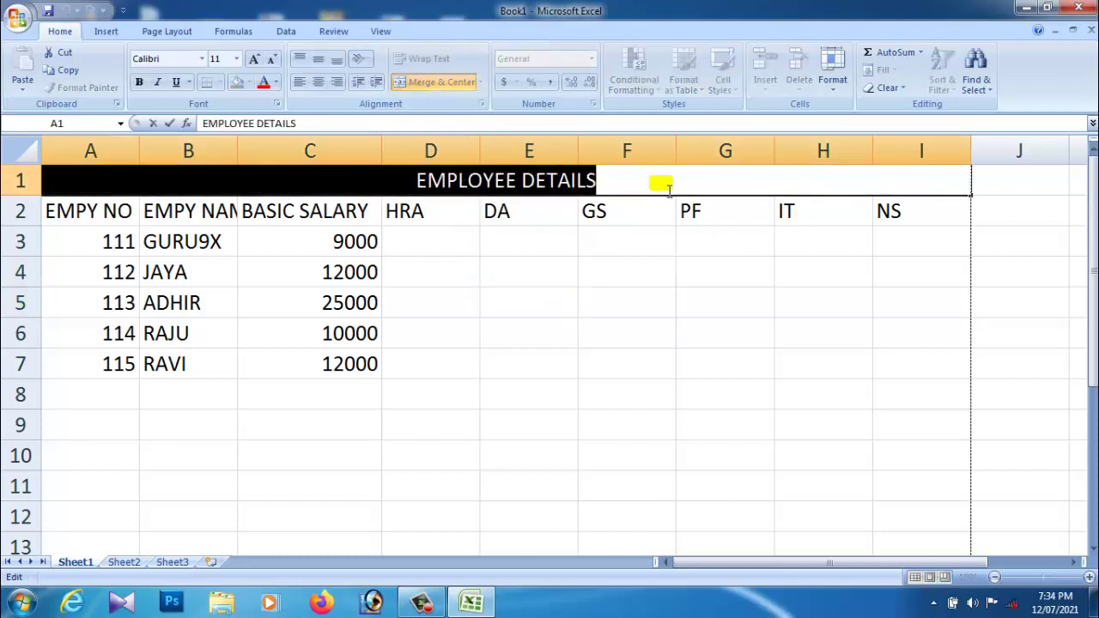
pyautogui.click(264, 86)
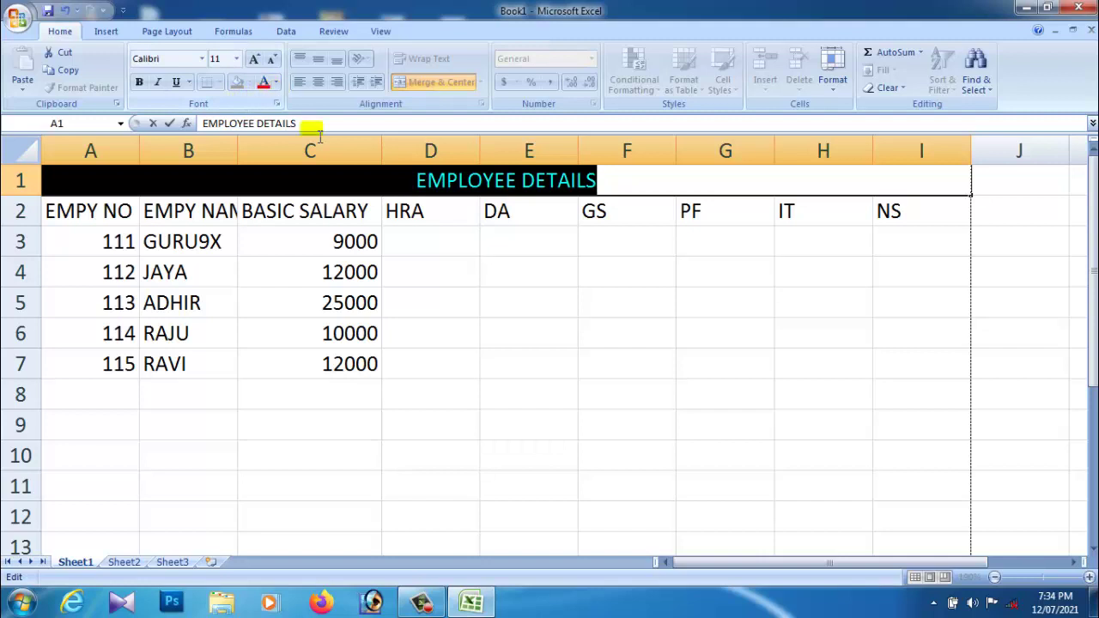
pyautogui.click(488, 262)
# Step: Make the EMPLOYEE DETAILS title bold and enlarge its font size to 18
pyautogui.doubleClick(420, 183)
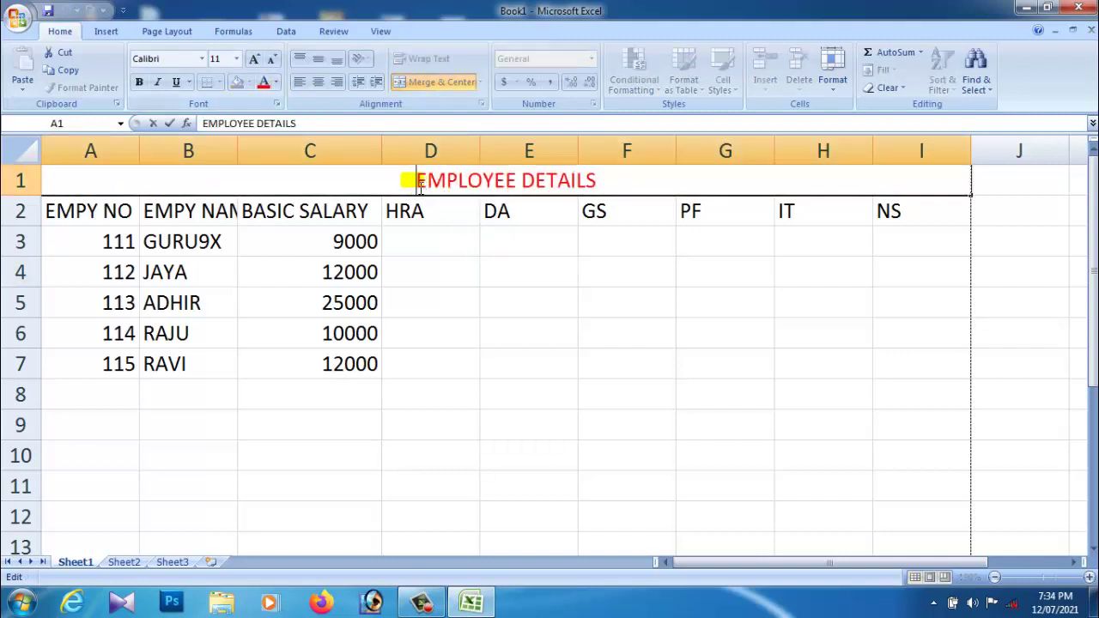
pyautogui.moveTo(420, 182); pyautogui.dragTo(650, 178)
pyautogui.click(140, 83)
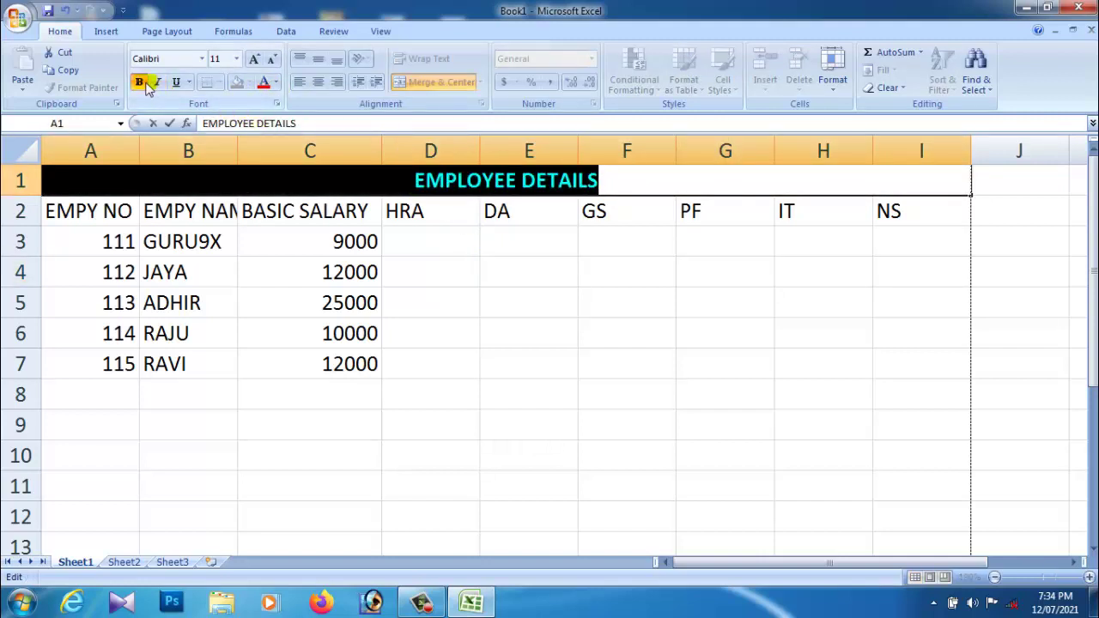
pyautogui.click(255, 60)
pyautogui.click(255, 60)
pyautogui.click(255, 60)
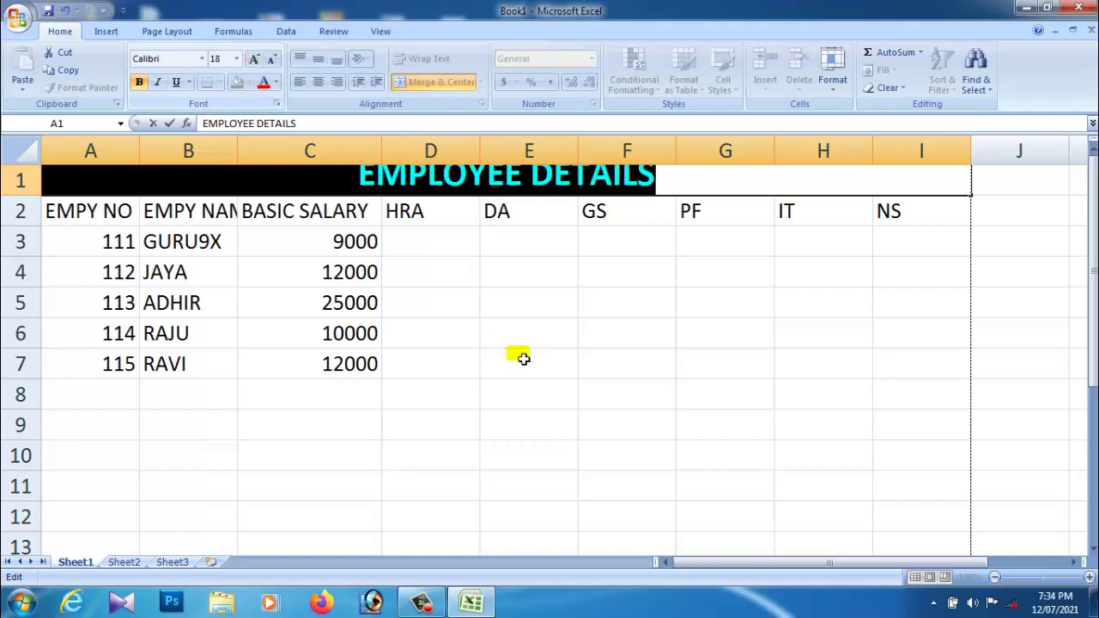
pyautogui.click(522, 358)
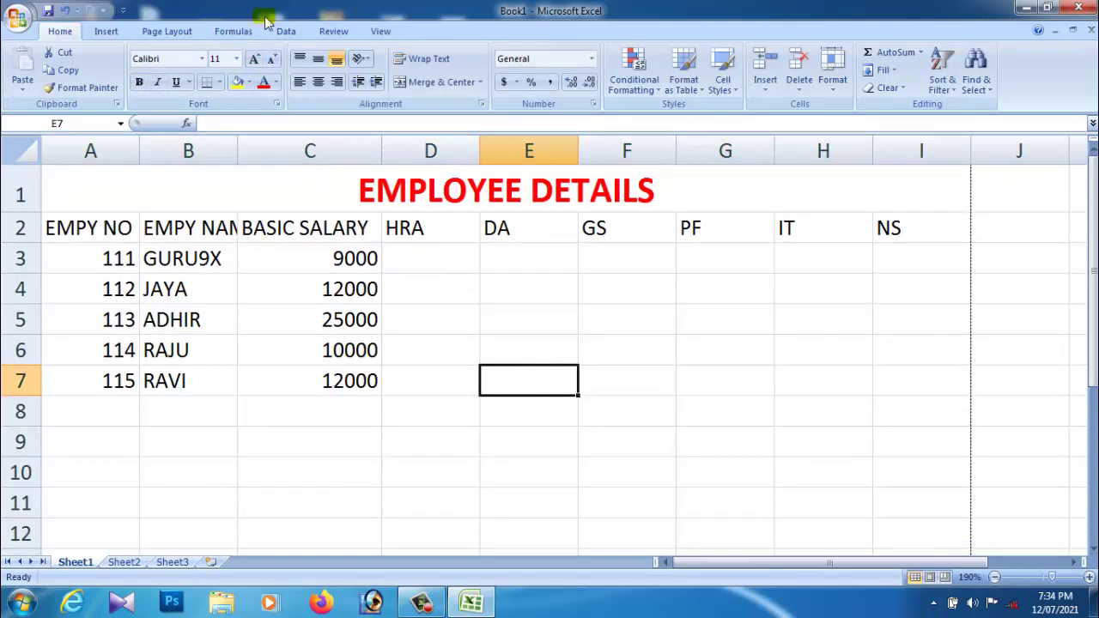
pyautogui.click(420, 264)
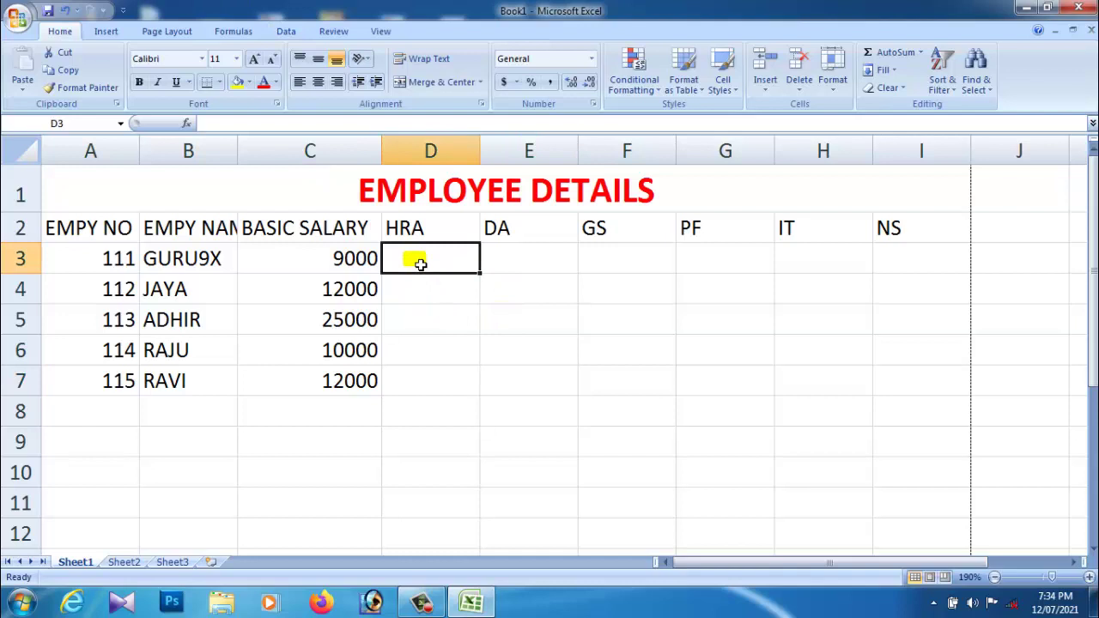
pyautogui.write('=')
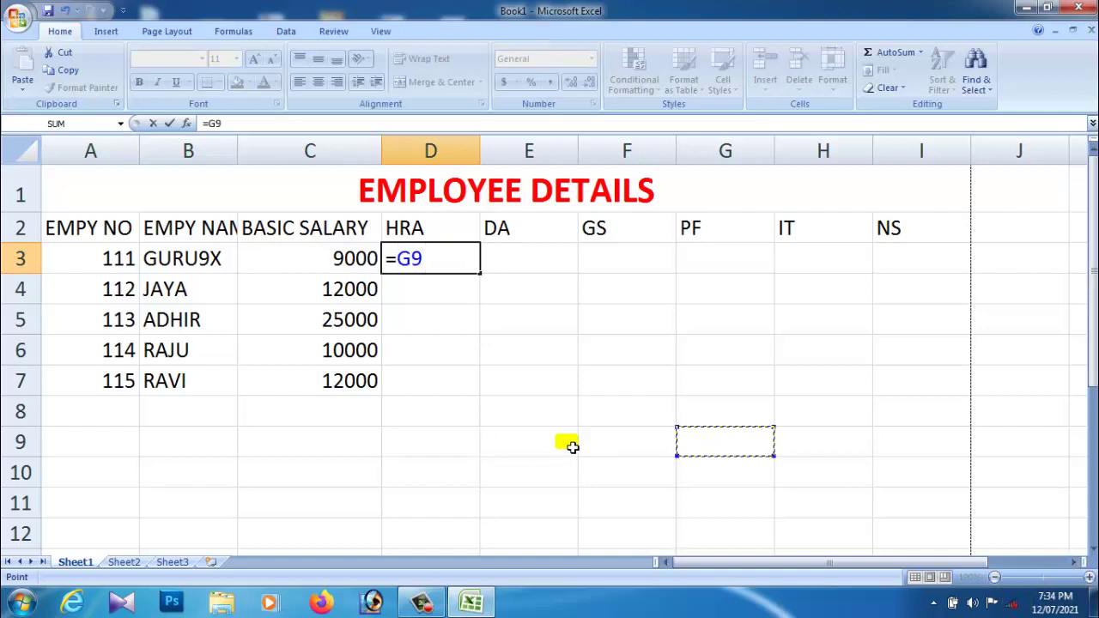
pyautogui.moveTo(429, 259); pyautogui.dragTo(397, 271)
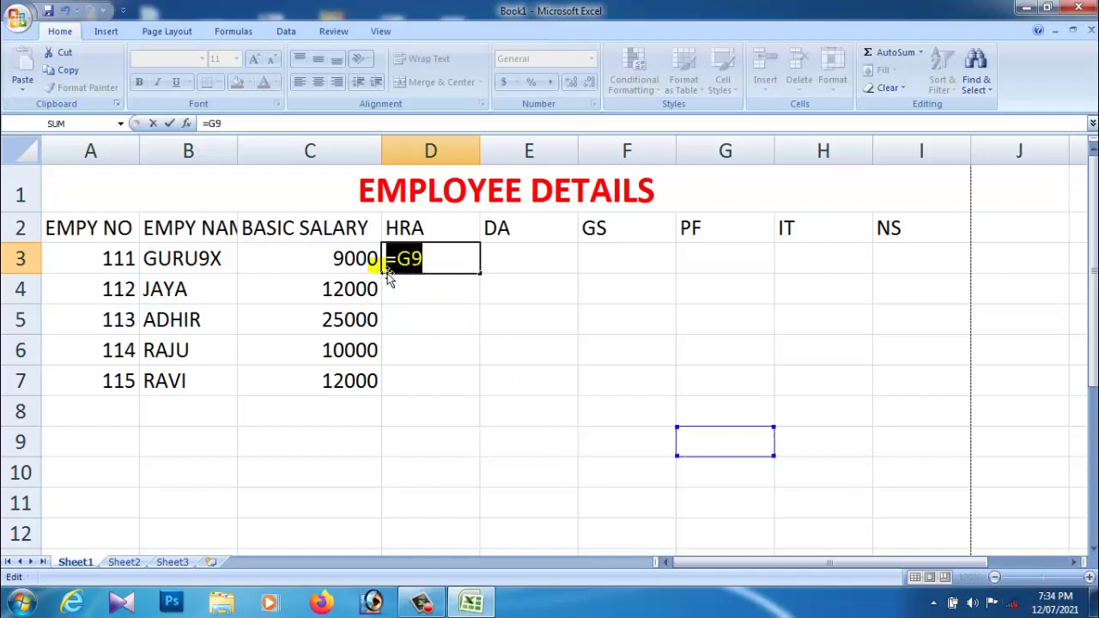
pyautogui.press('Escape')
pyautogui.click(485, 438)
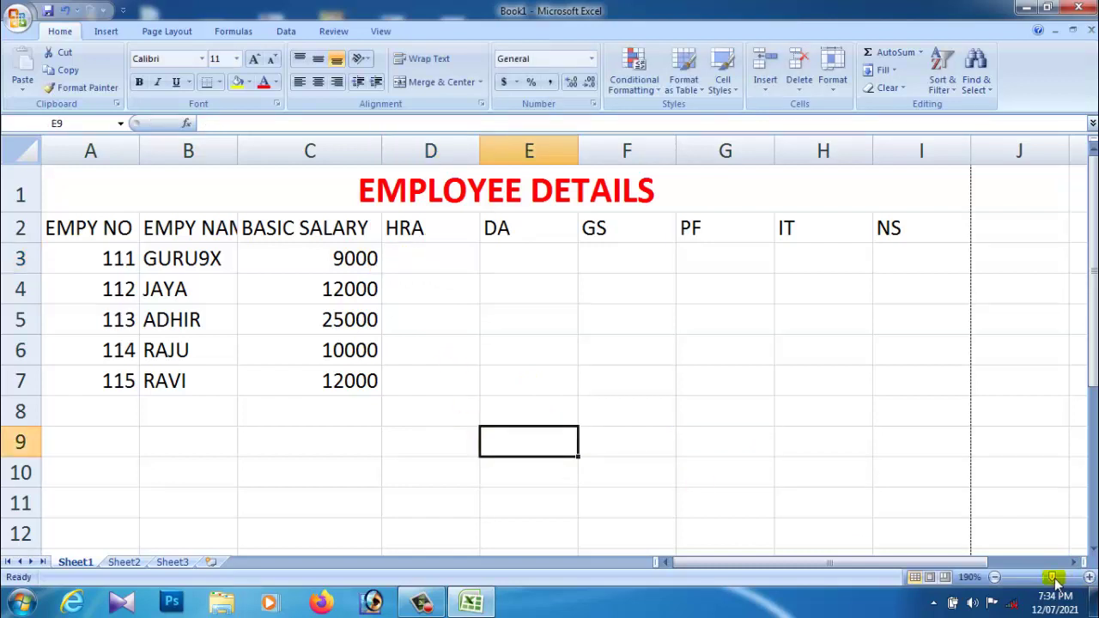
# Step: Enter the HRA formula =C3*15/100 in cell D3 for the first employee
pyautogui.moveTo(1052, 577); pyautogui.dragTo(1053, 577)
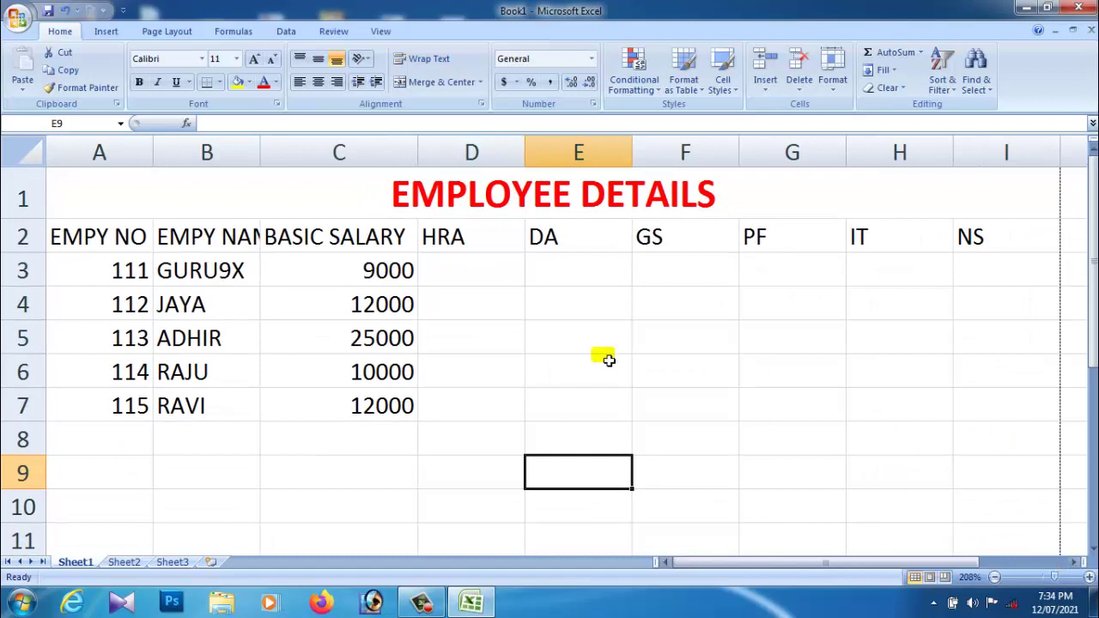
pyautogui.click(486, 282)
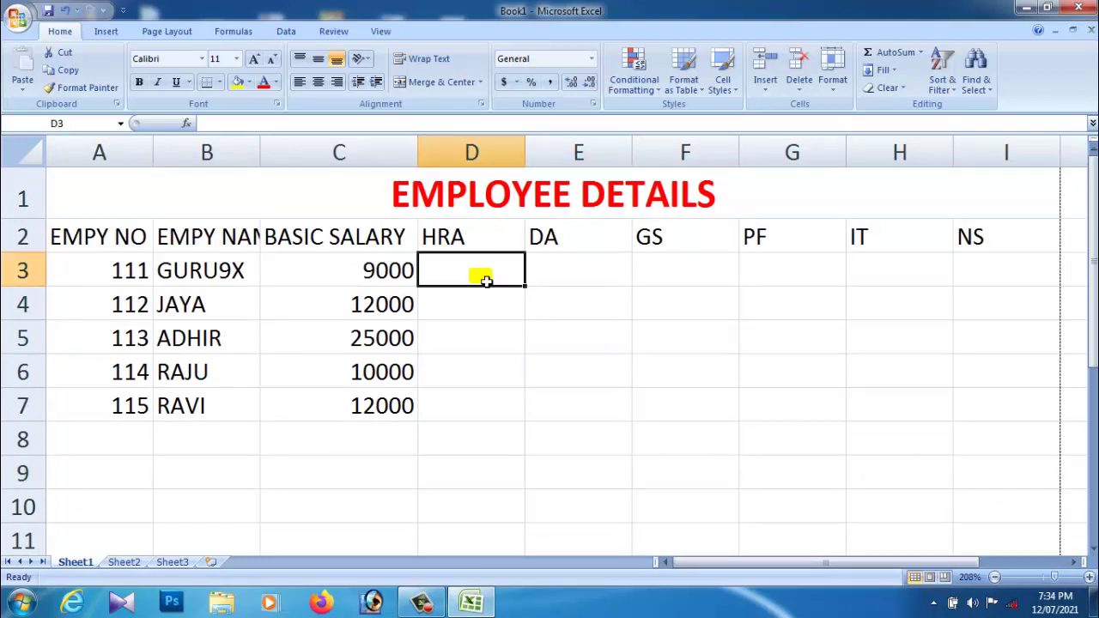
pyautogui.write('=')
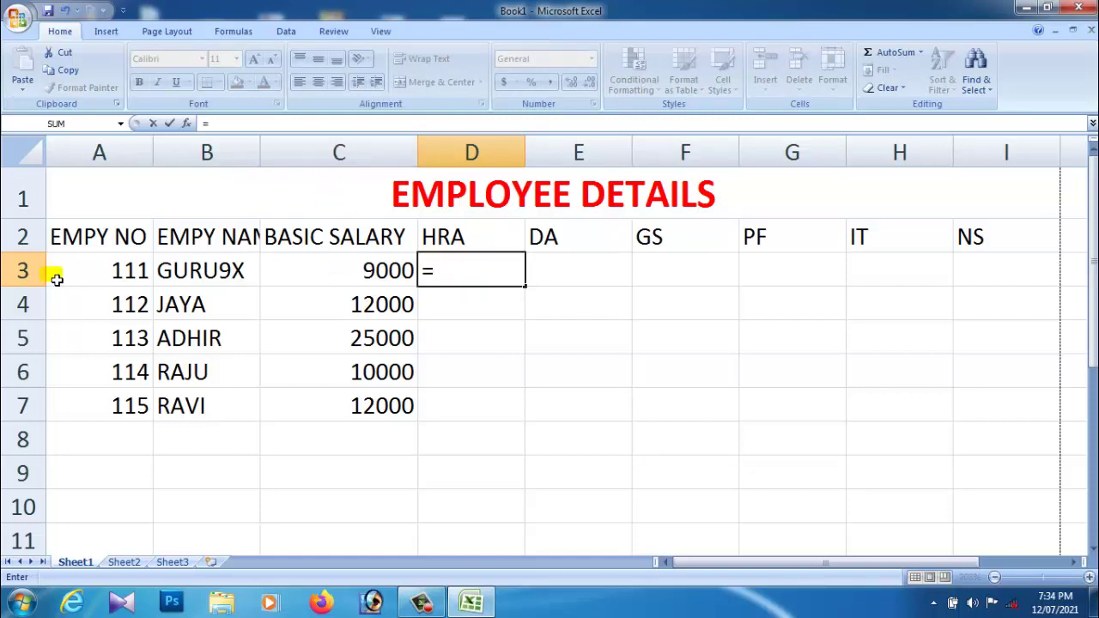
pyautogui.write('A:I')
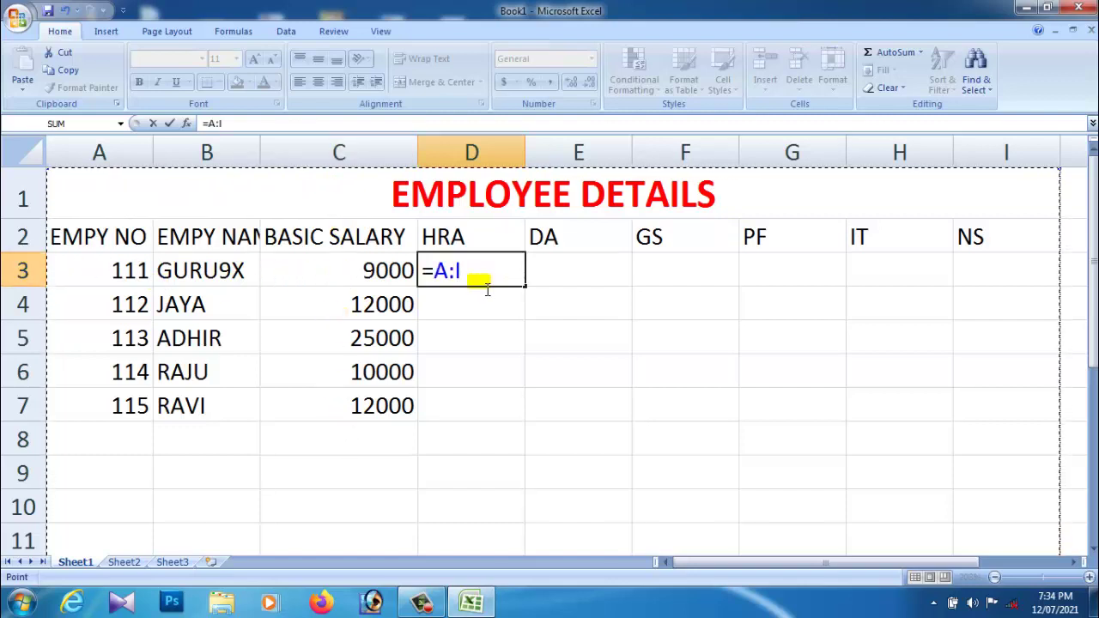
pyautogui.press('BackSpace')
pyautogui.press('BackSpace')
pyautogui.press('BackSpace')
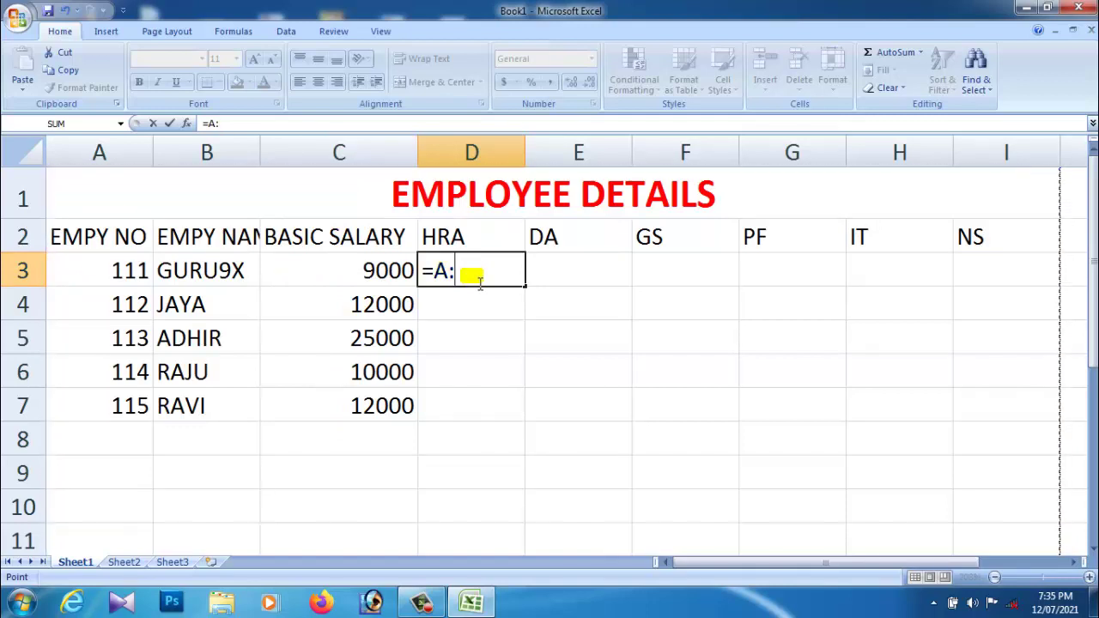
pyautogui.write('C3')
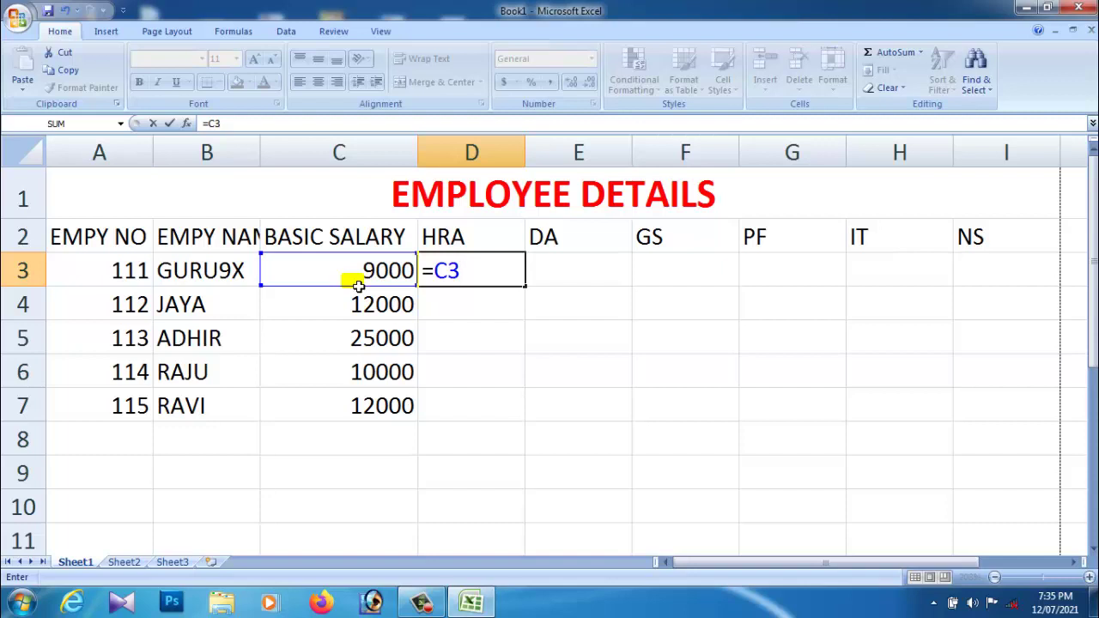
pyautogui.write('*15/100')
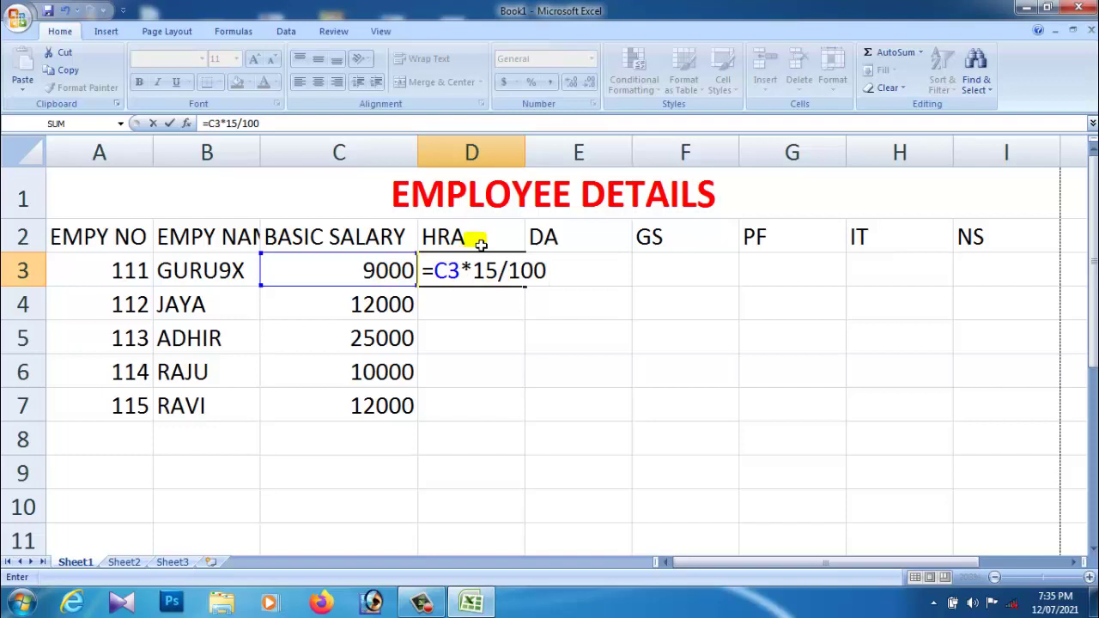
pyautogui.press('Return')
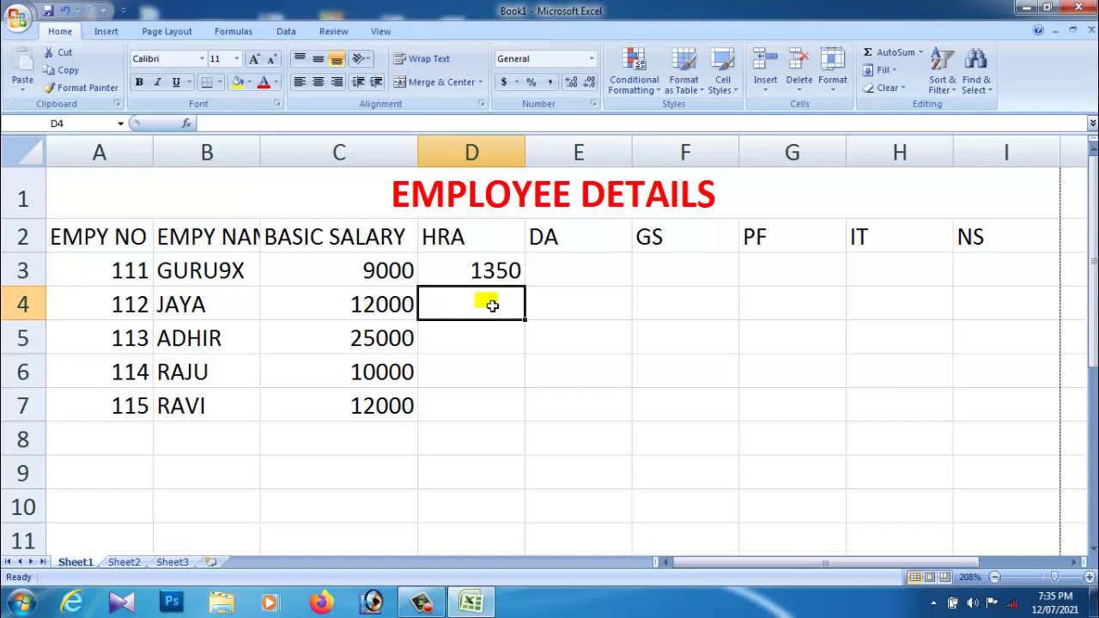
# Step: Enter the DA formula =C3*10/100 in cell E3 for the first employee
pyautogui.click(571, 271)
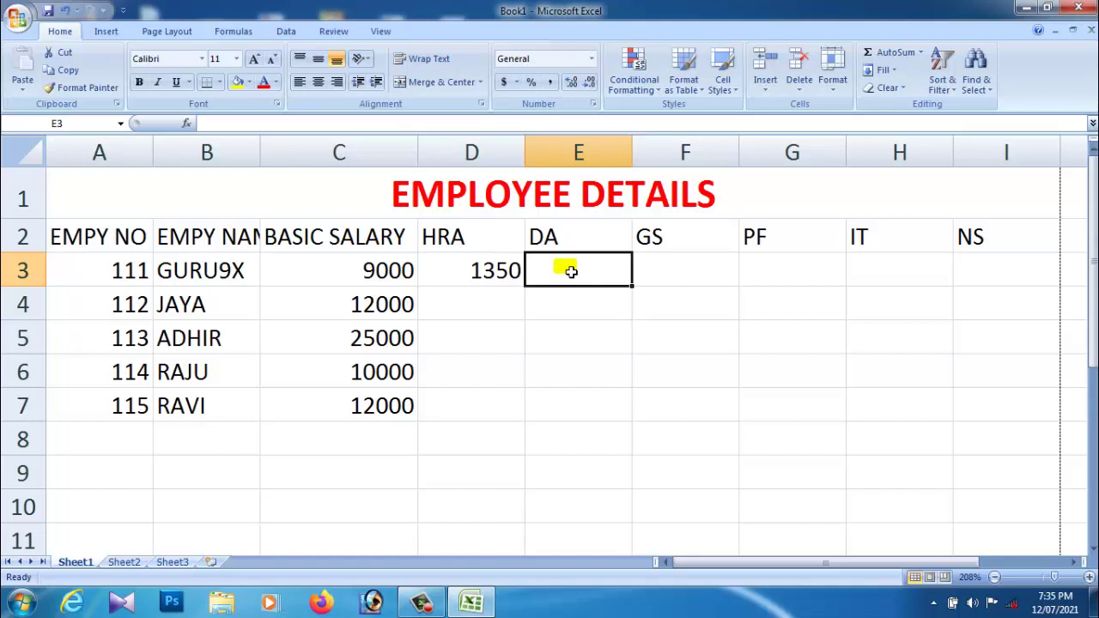
pyautogui.write('=')
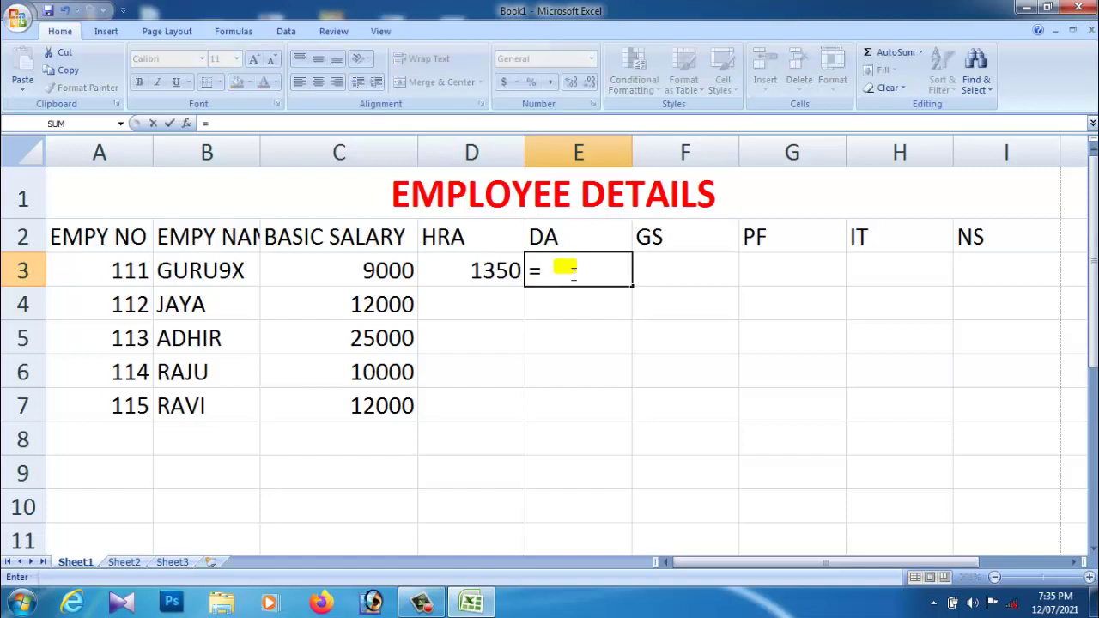
pyautogui.click(386, 279)
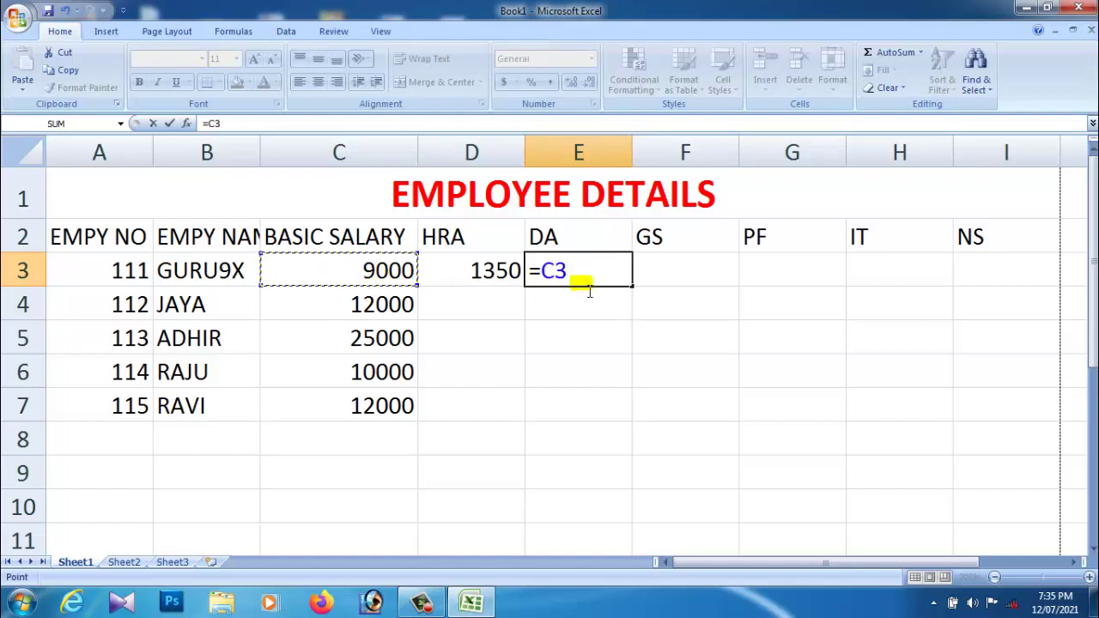
pyautogui.write('*')
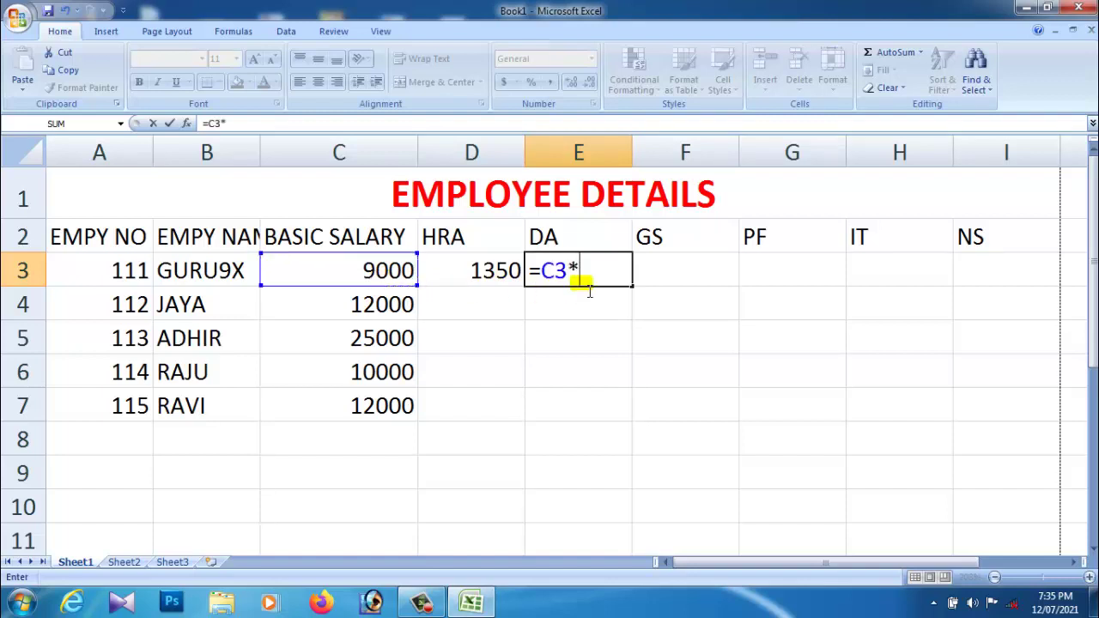
pyautogui.write('100')
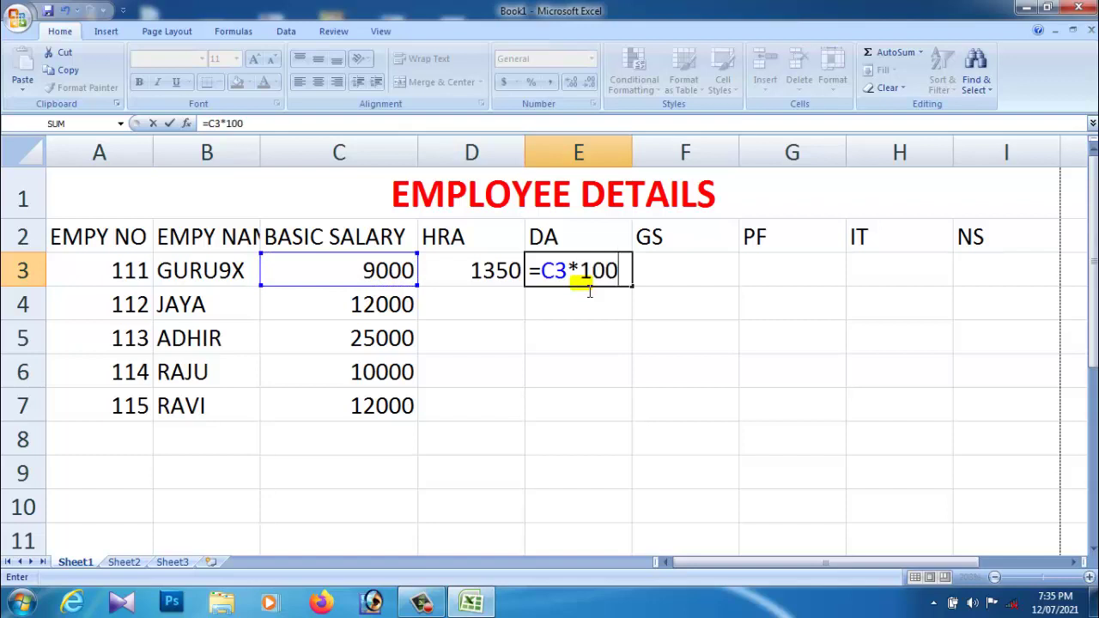
pyautogui.press('BackSpace')
pyautogui.write('/100')
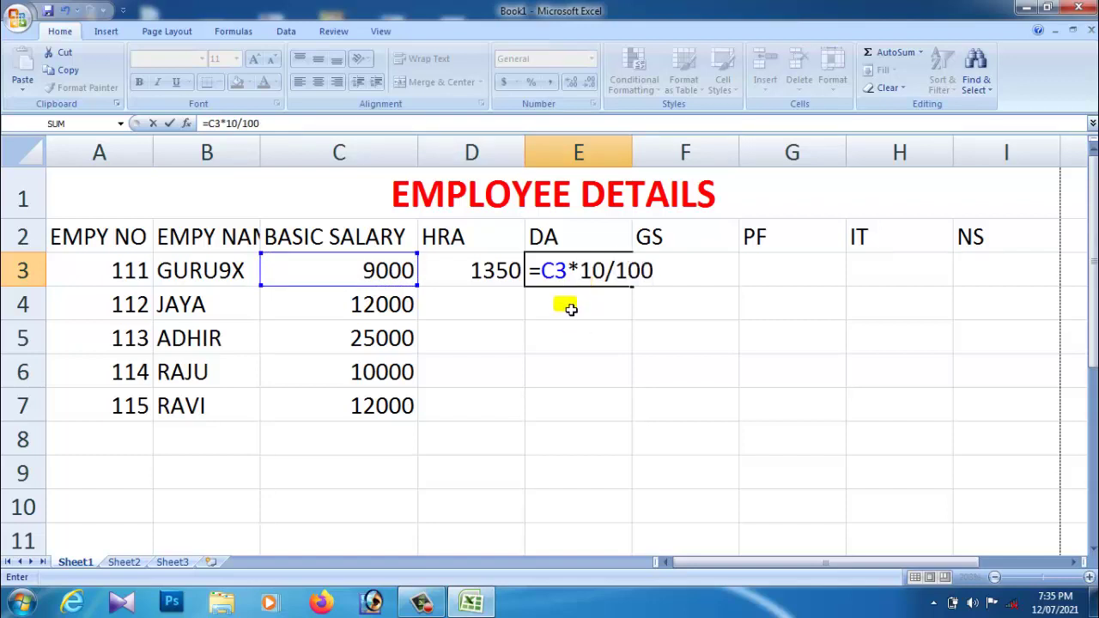
pyautogui.press('Return')
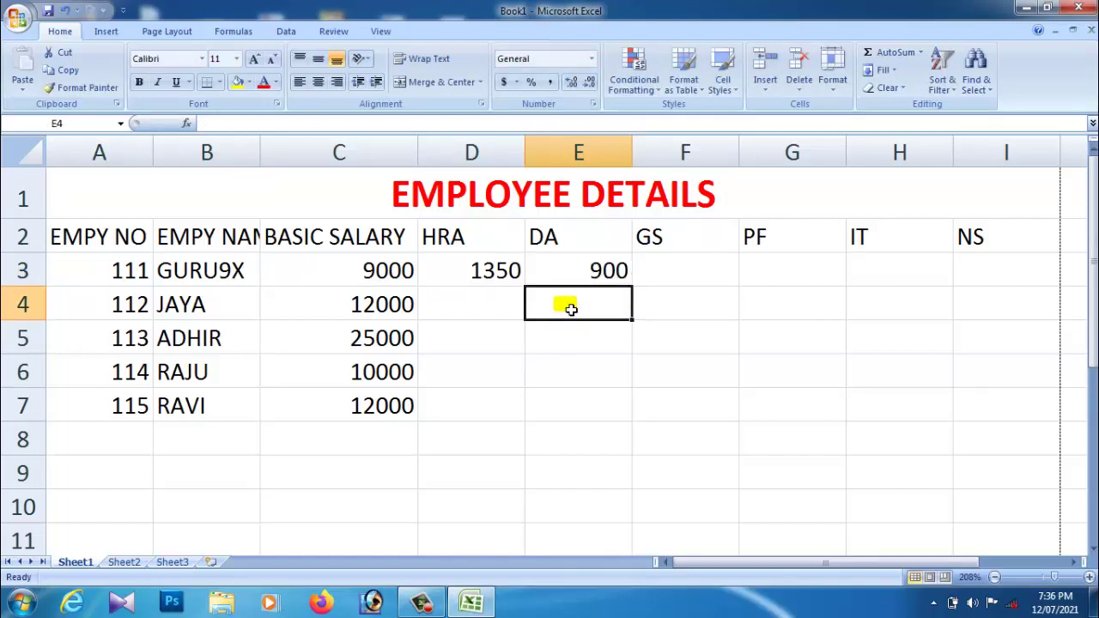
# Step: Enter the GS formula =C3+D3+E3 in cell F3 for the first employee
pyautogui.click(583, 277)
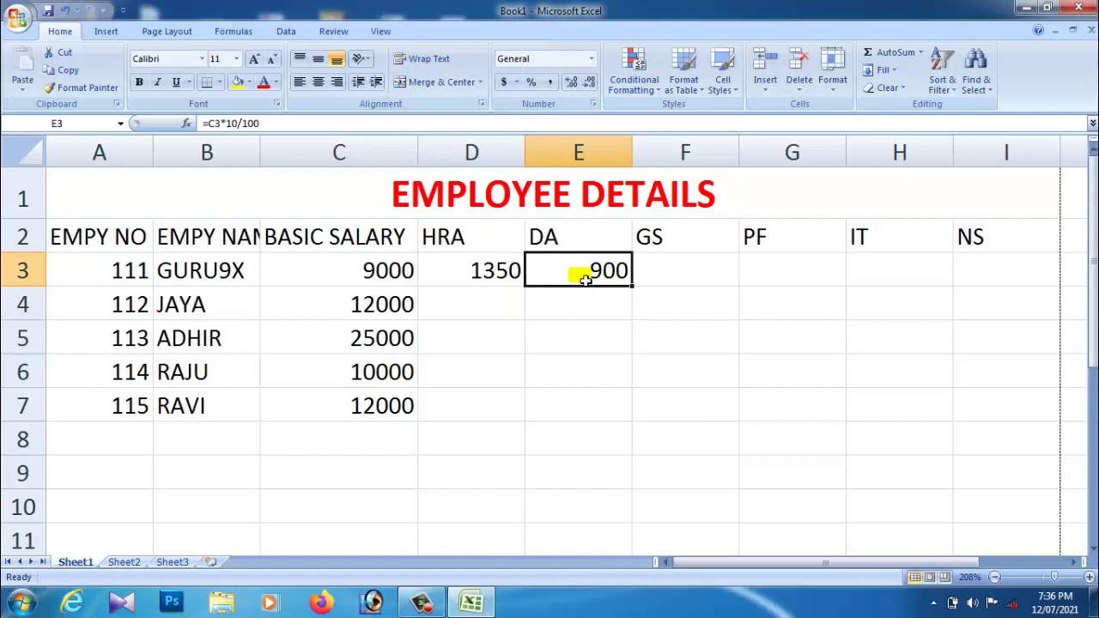
pyautogui.click(686, 277)
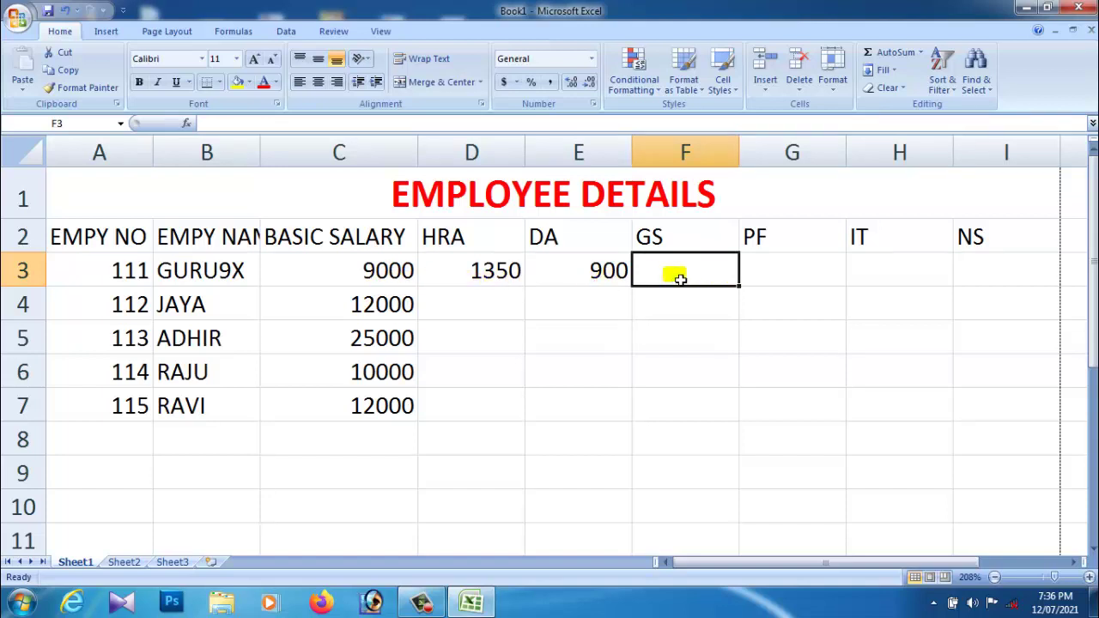
pyautogui.write('=')
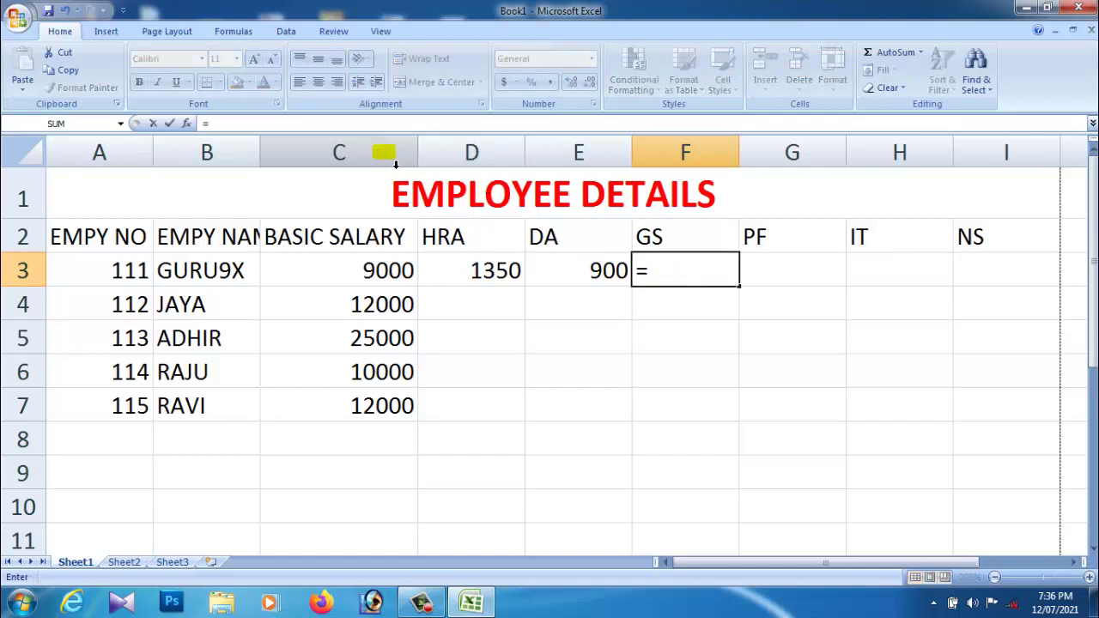
pyautogui.click(367, 273)
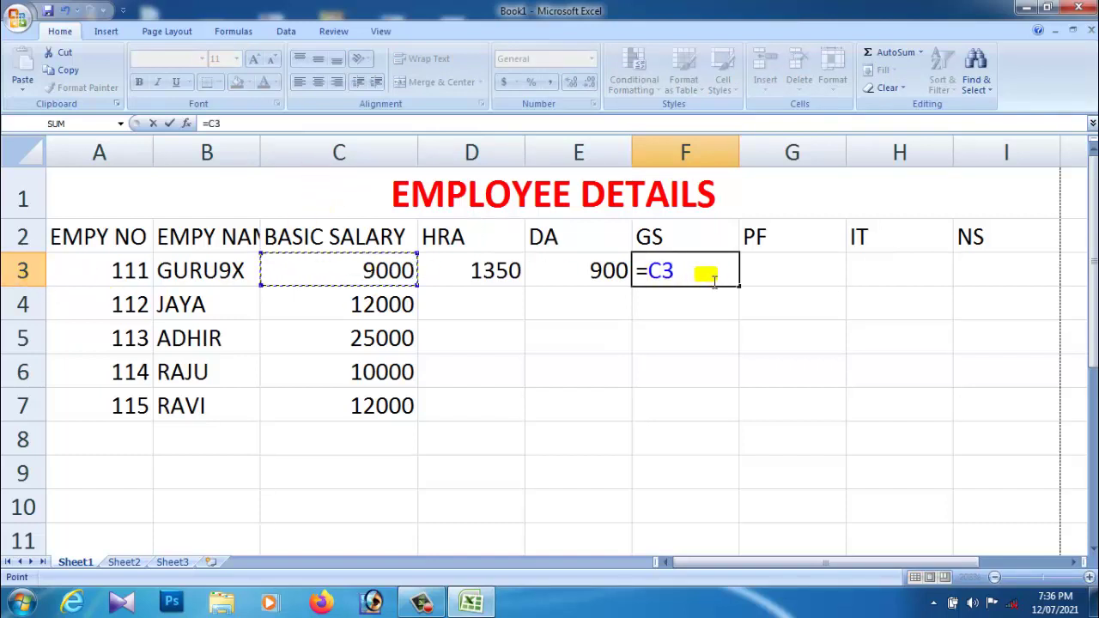
pyautogui.write('+')
pyautogui.click(483, 271)
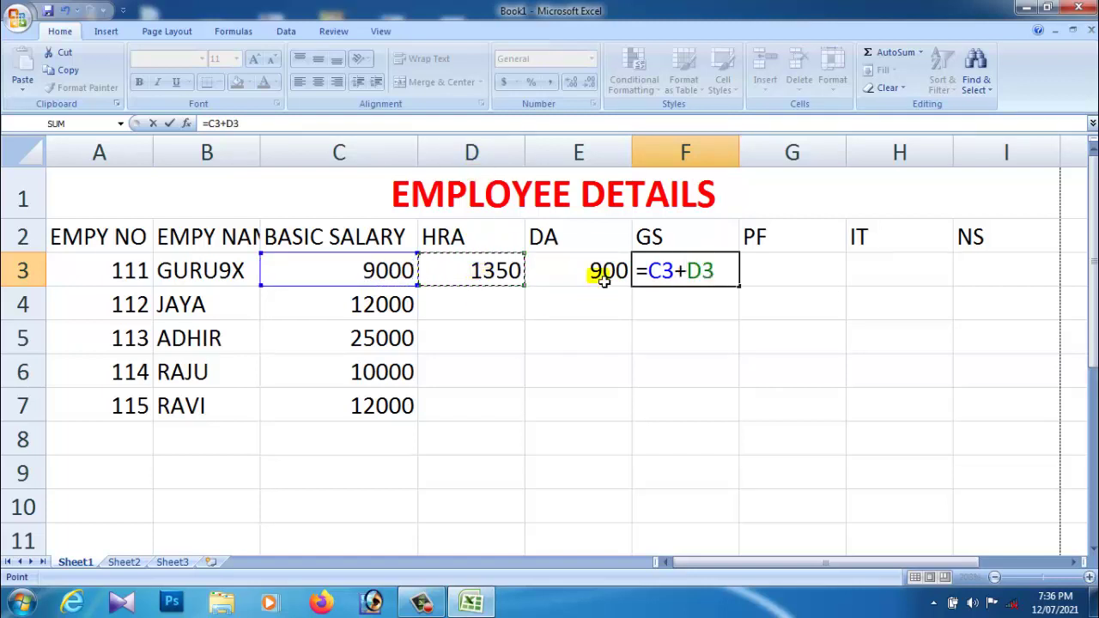
pyautogui.write('+')
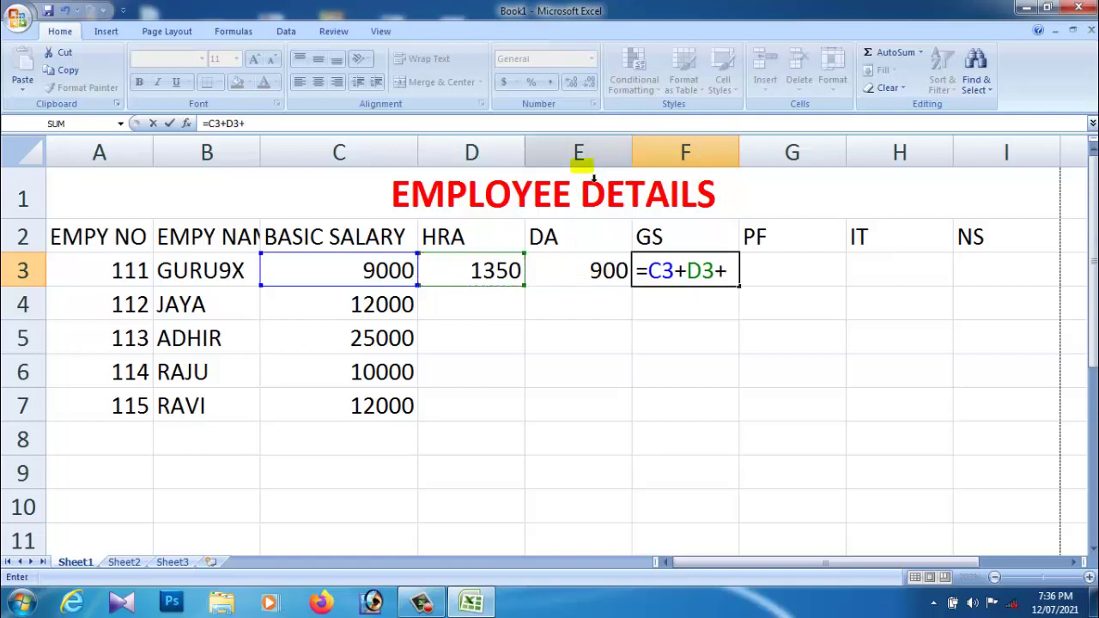
pyautogui.click(580, 273)
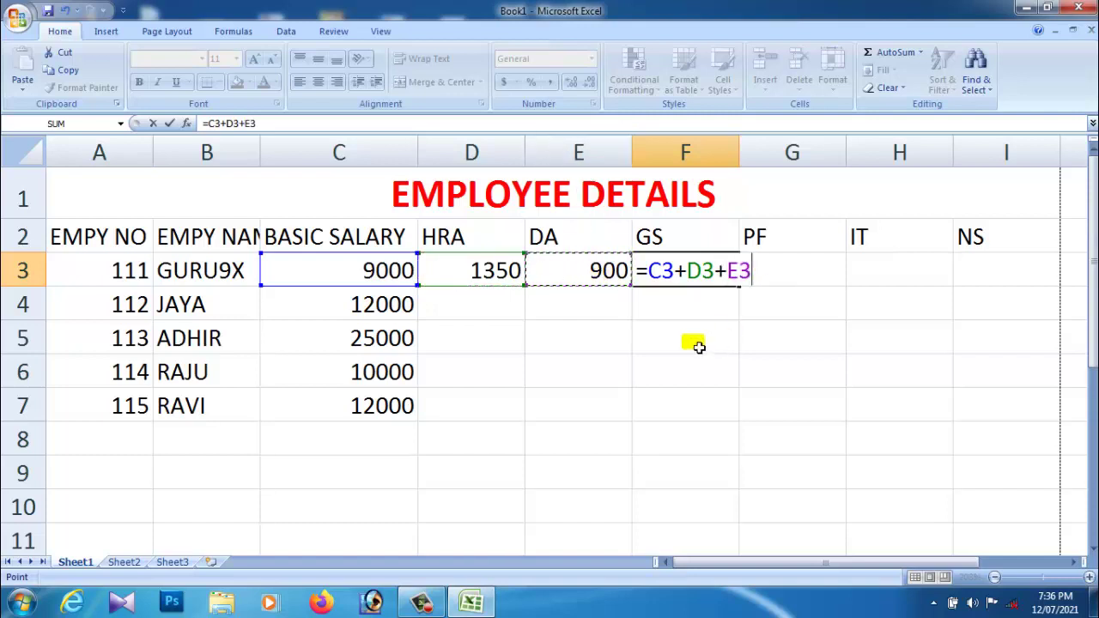
pyautogui.press('Return')
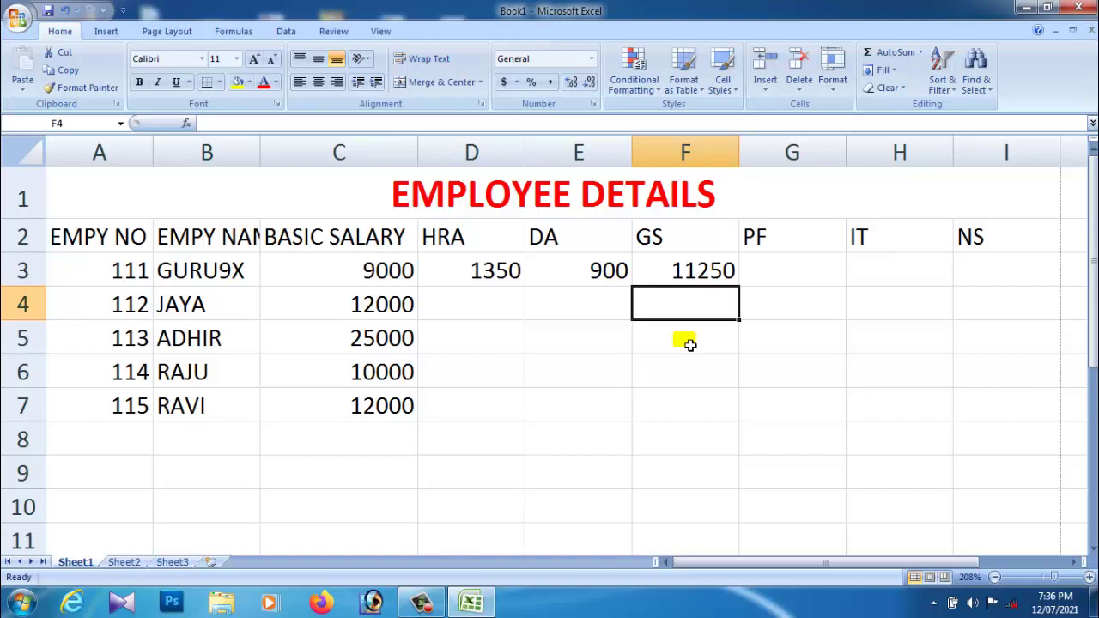
# Step: Review the first employee's basic salary, HRA and DA cells that feed the GS formula in F3
pyautogui.click(676, 273)
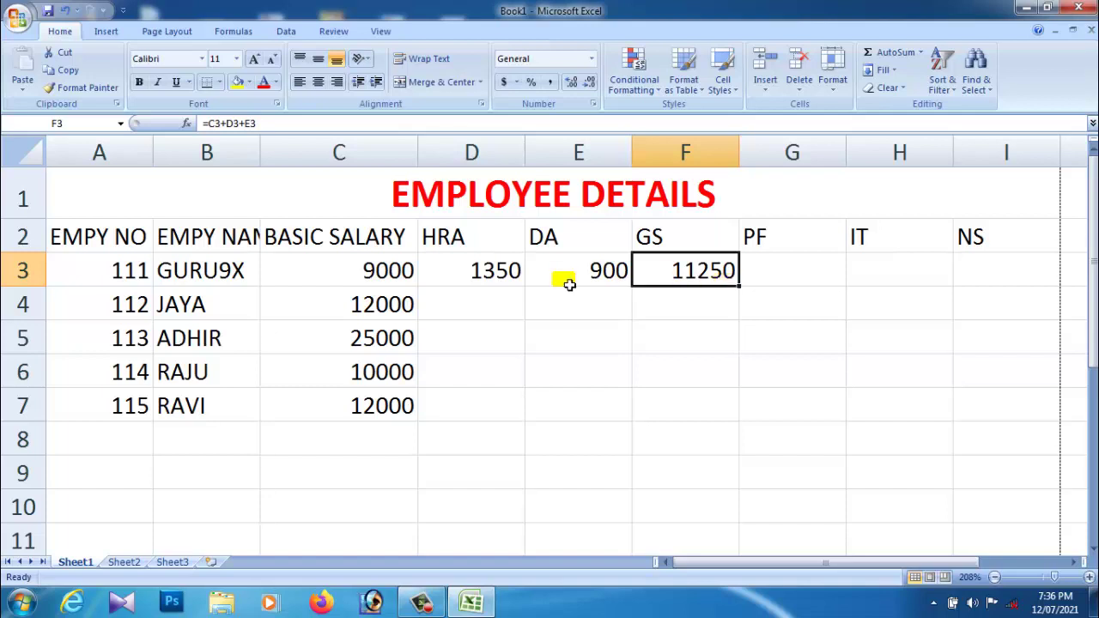
pyautogui.click(376, 276)
pyautogui.click(501, 282)
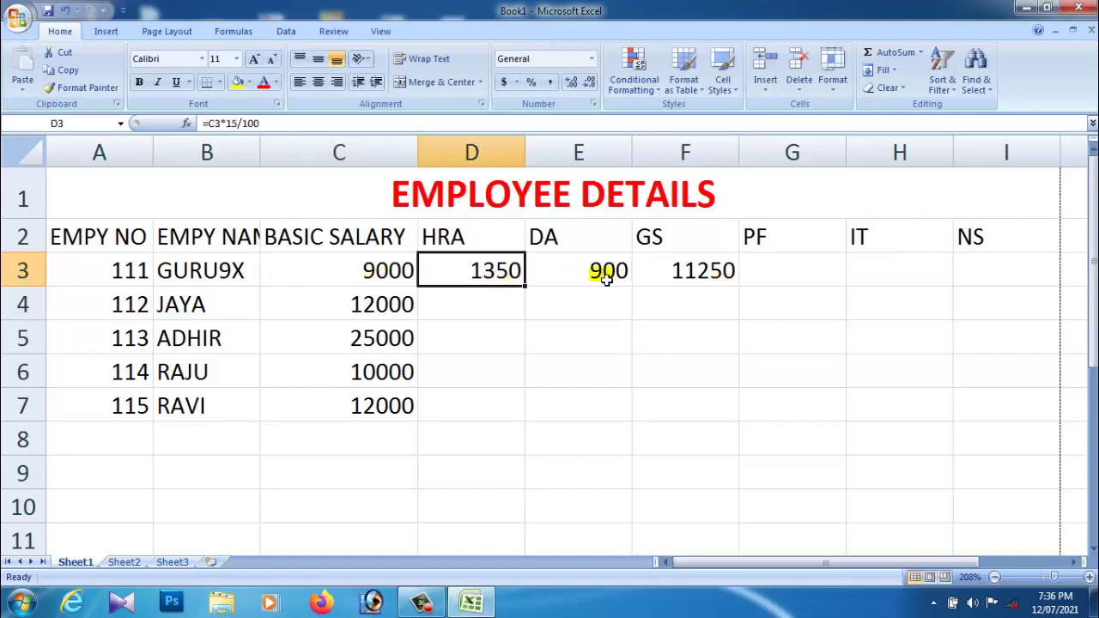
pyautogui.click(577, 277)
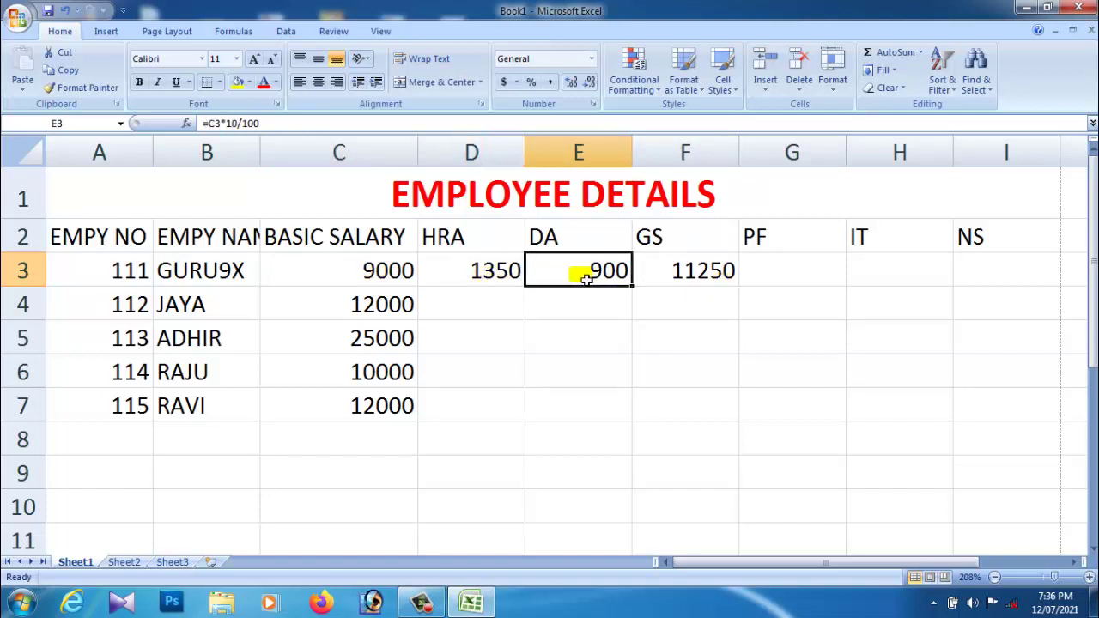
pyautogui.click(484, 275)
pyautogui.click(540, 277)
pyautogui.click(498, 275)
pyautogui.click(575, 273)
pyautogui.click(692, 278)
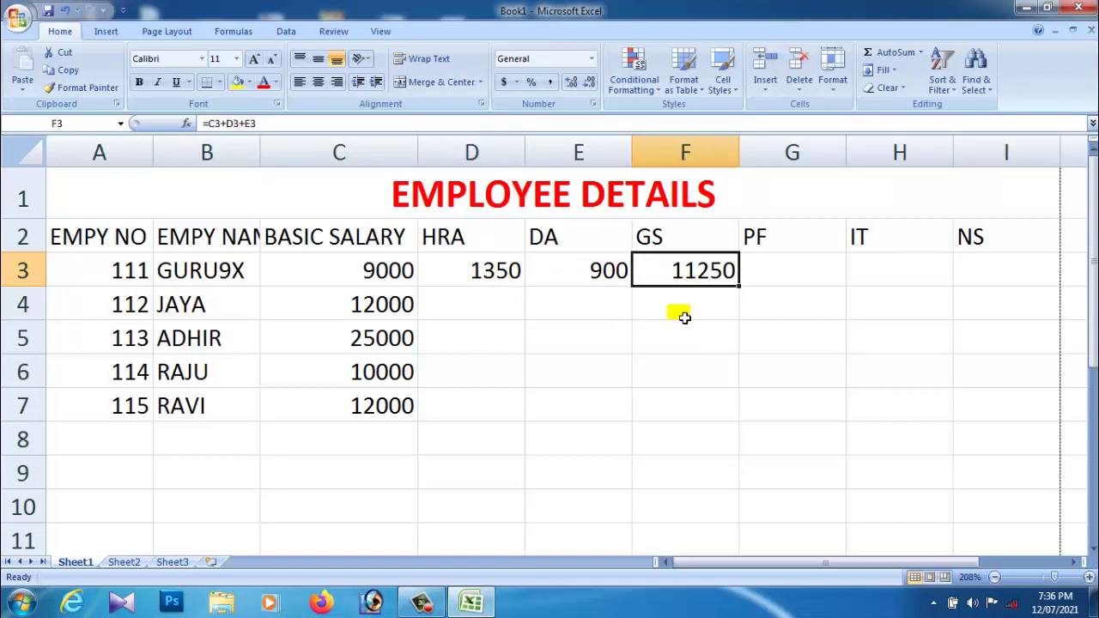
# Step: Enter the PF formula =C3*5/100 in cell G3 for the first employee
pyautogui.click(787, 282)
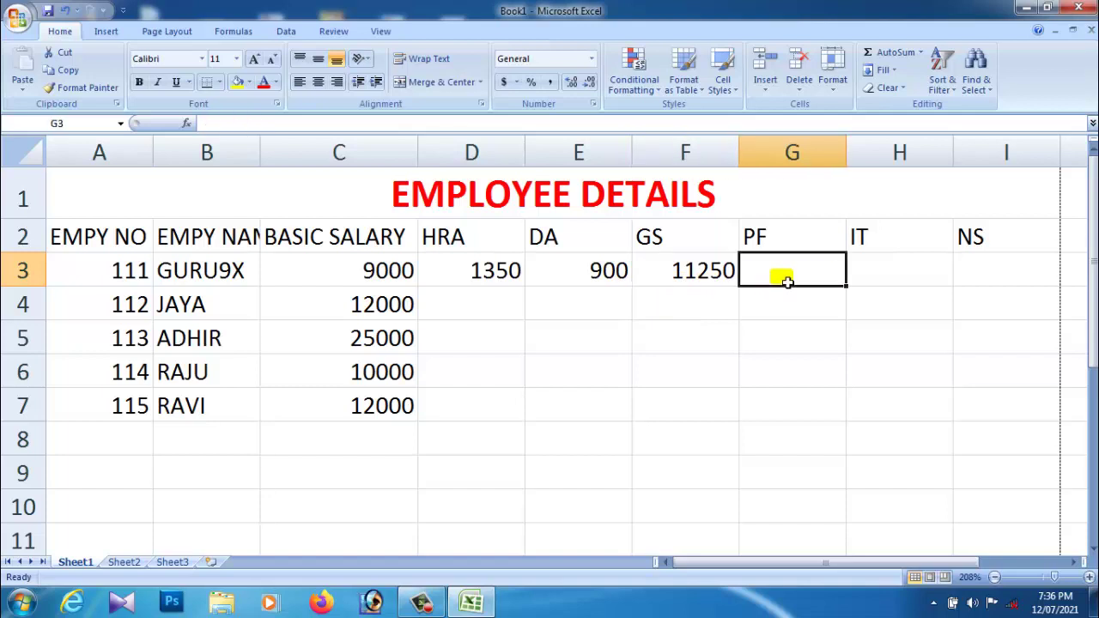
pyautogui.click(898, 271)
pyautogui.click(1022, 273)
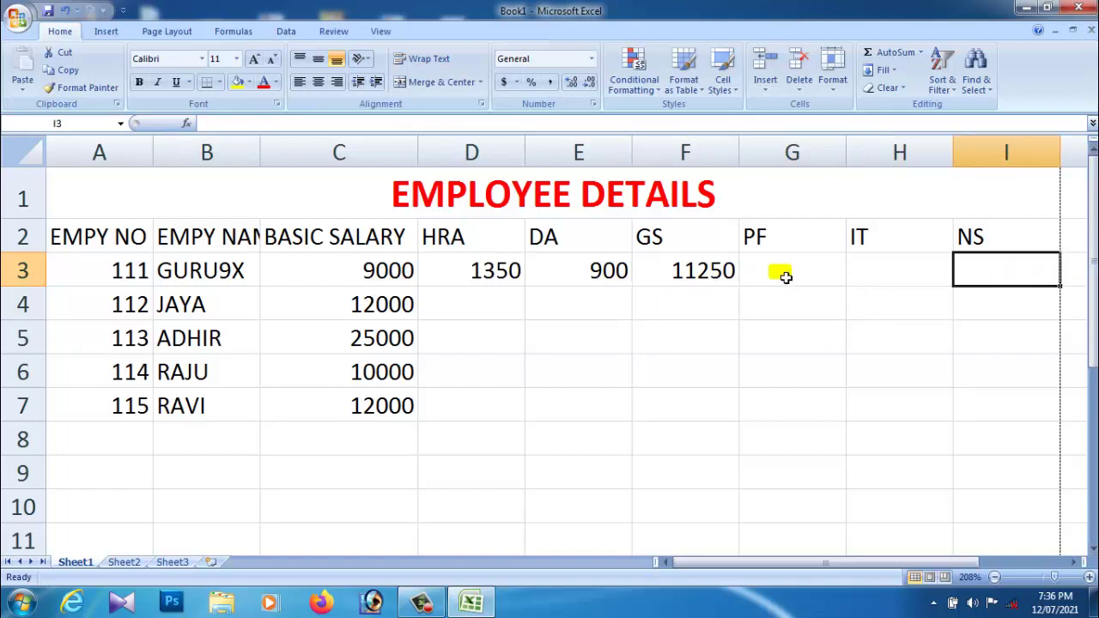
pyautogui.click(784, 275)
pyautogui.write('=')
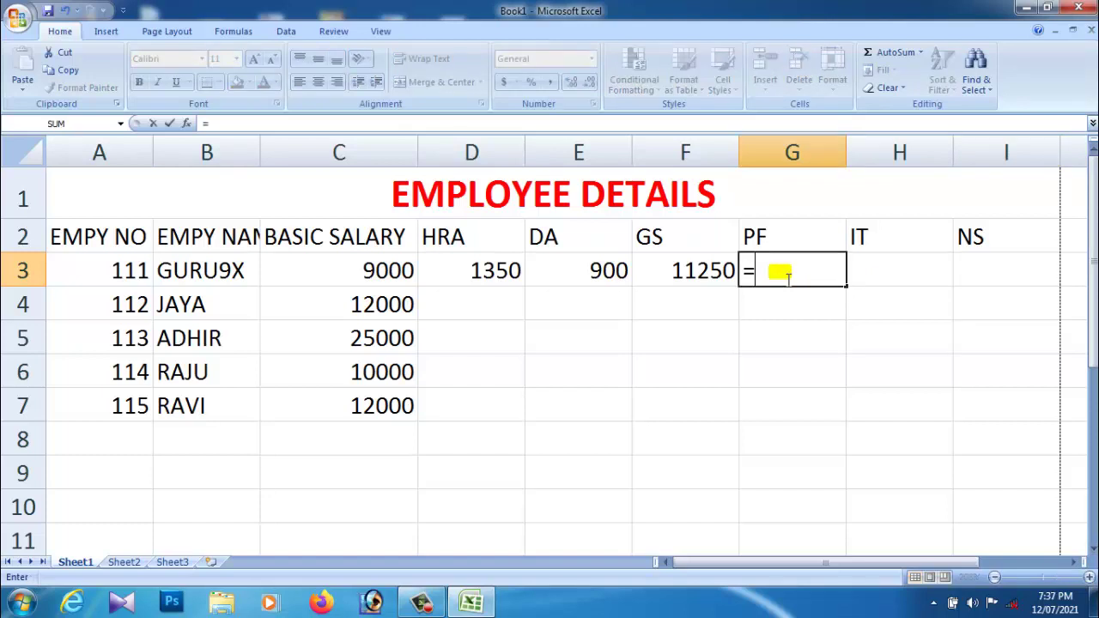
pyautogui.click(404, 275)
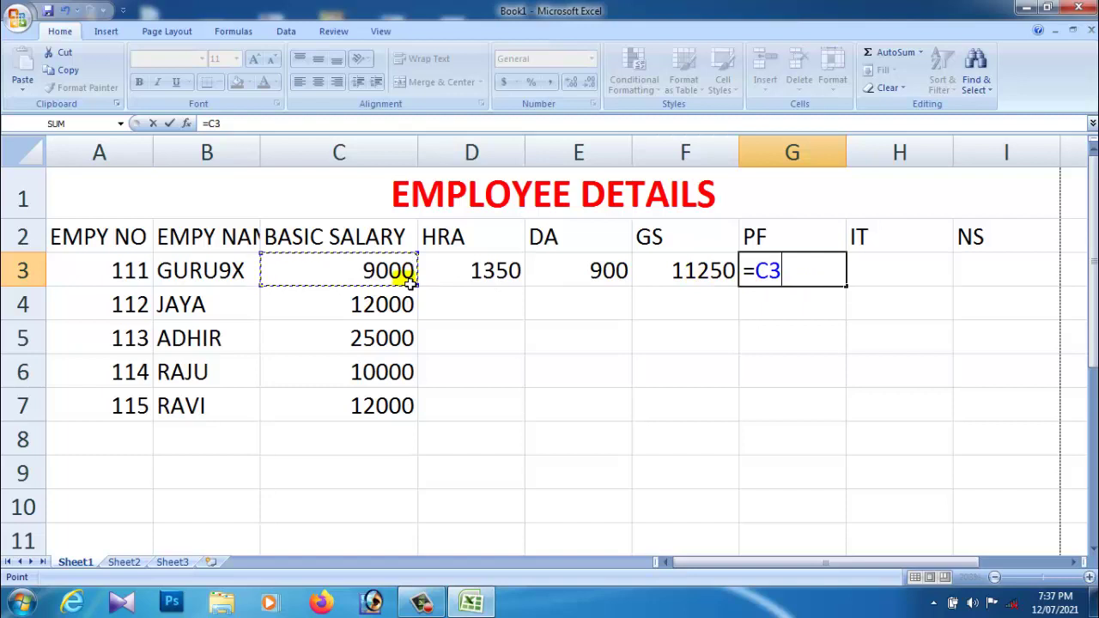
pyautogui.write('*5/')
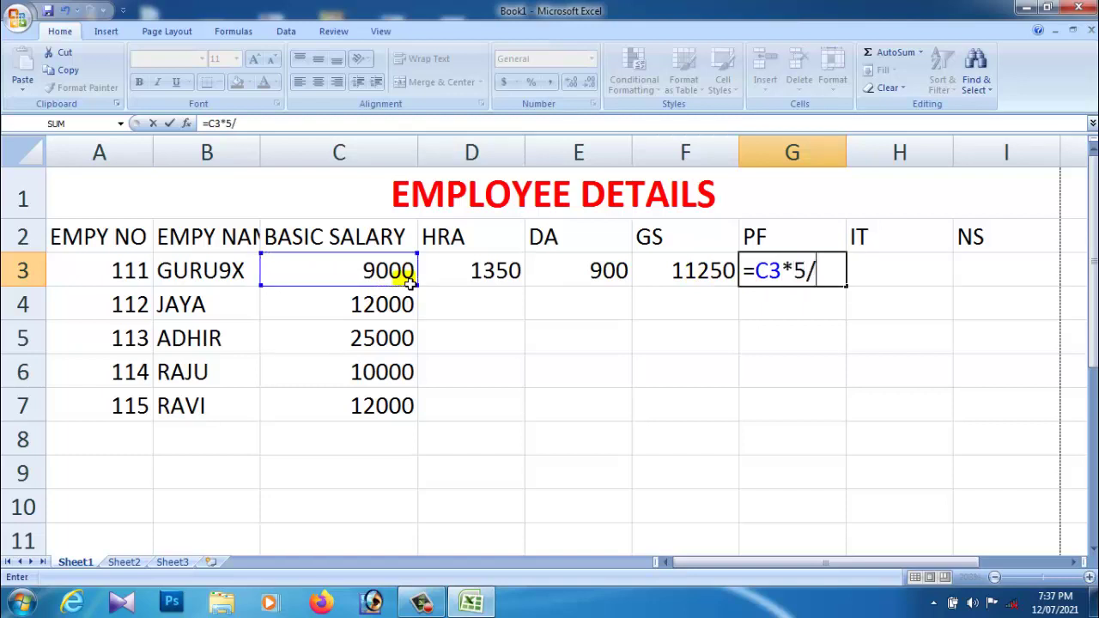
pyautogui.write('100')
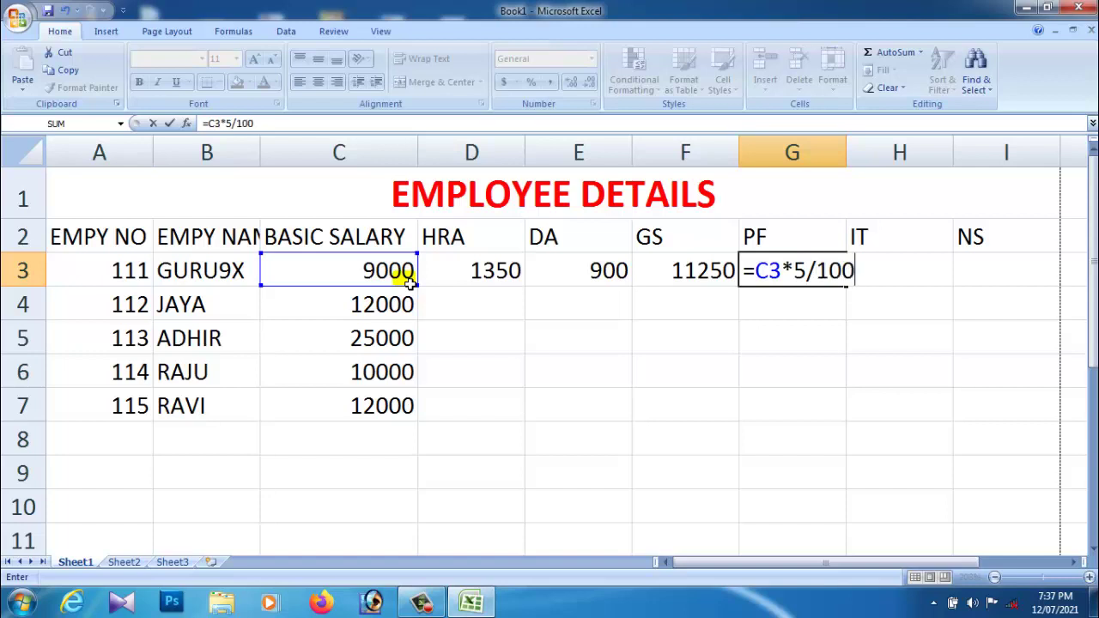
pyautogui.press('Return')
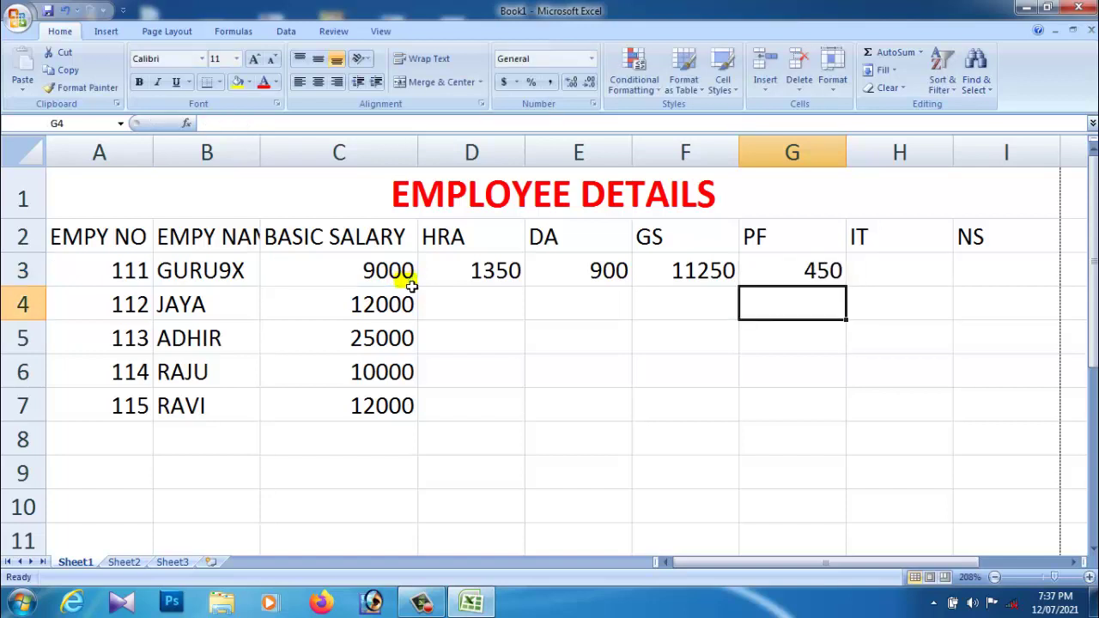
# Step: Enter the IT formula =C3*10.2/100 in cell H3 for the first employee
pyautogui.click(823, 280)
pyautogui.click(890, 279)
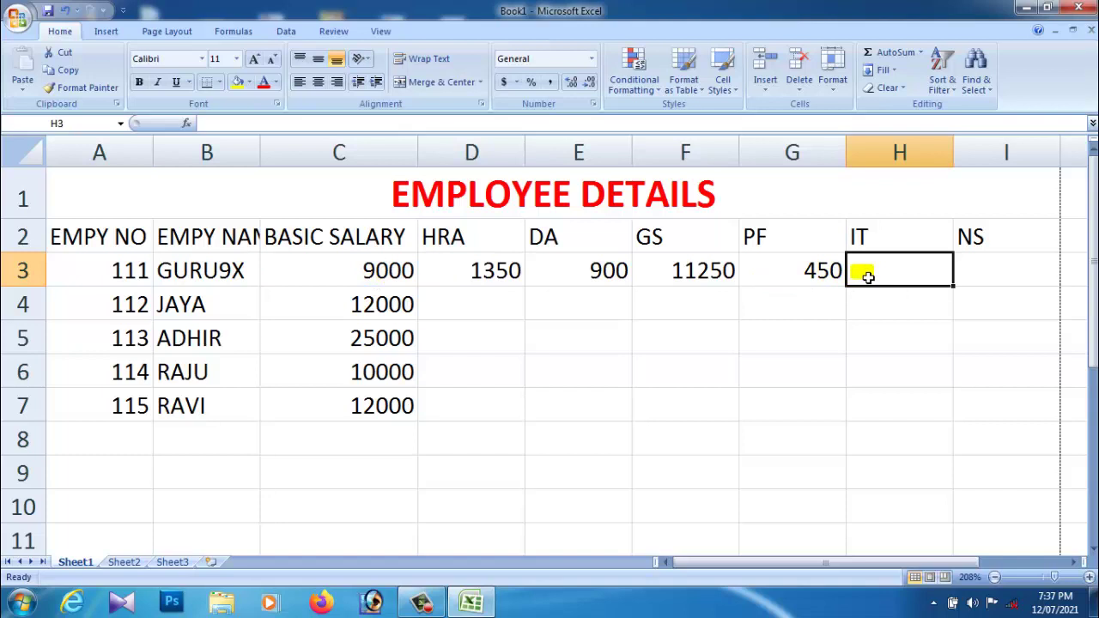
pyautogui.write('=')
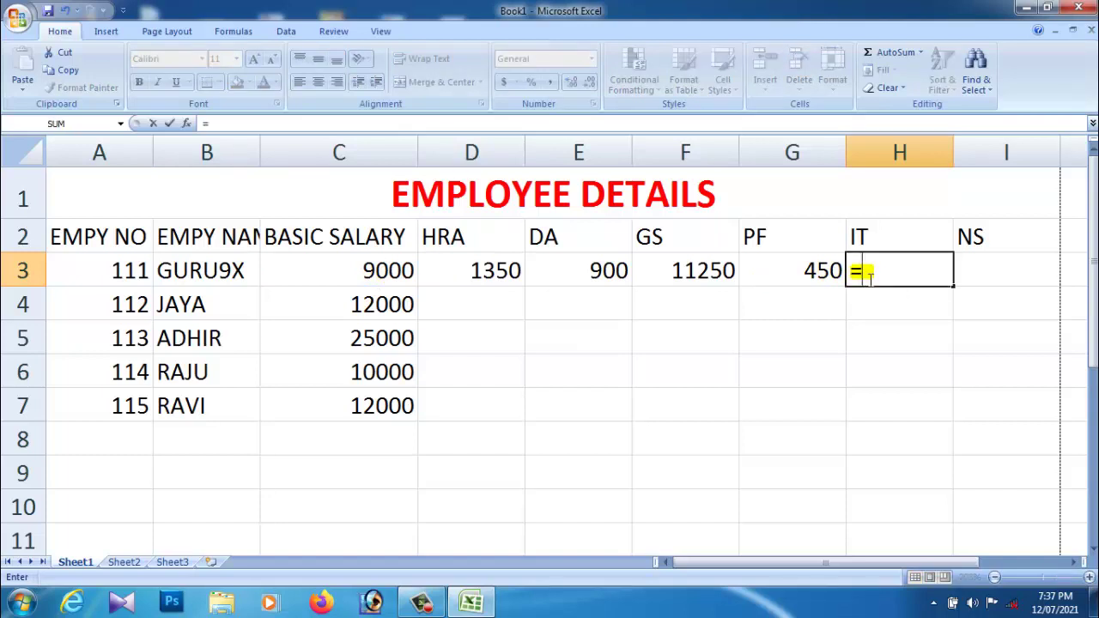
pyautogui.click(382, 273)
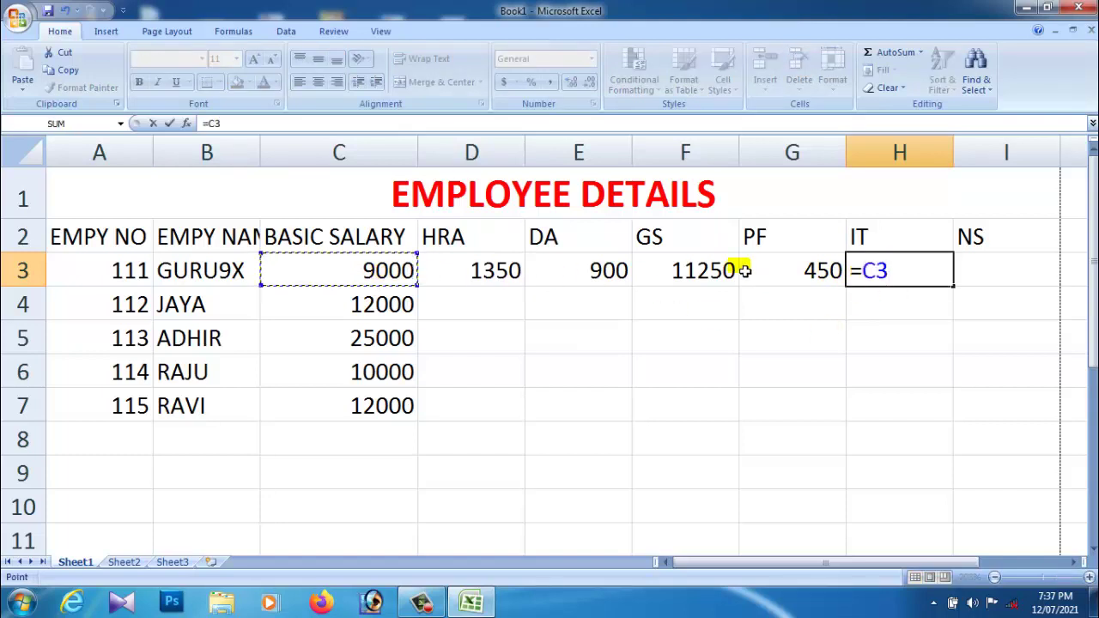
pyautogui.write('*')
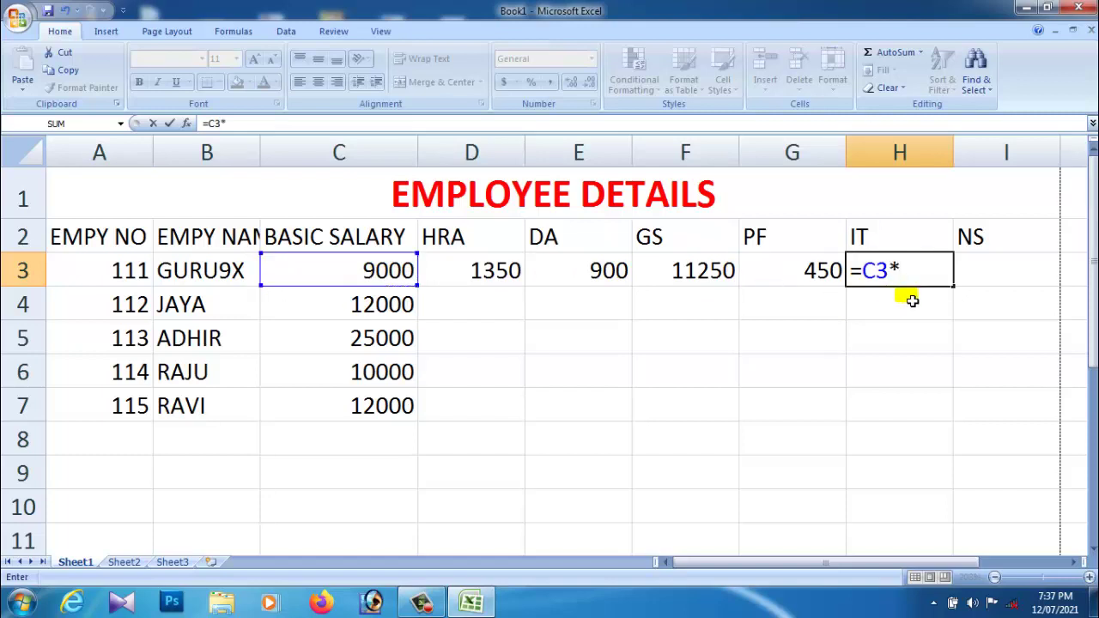
pyautogui.write('10.21')
pyautogui.press('BackSpace')
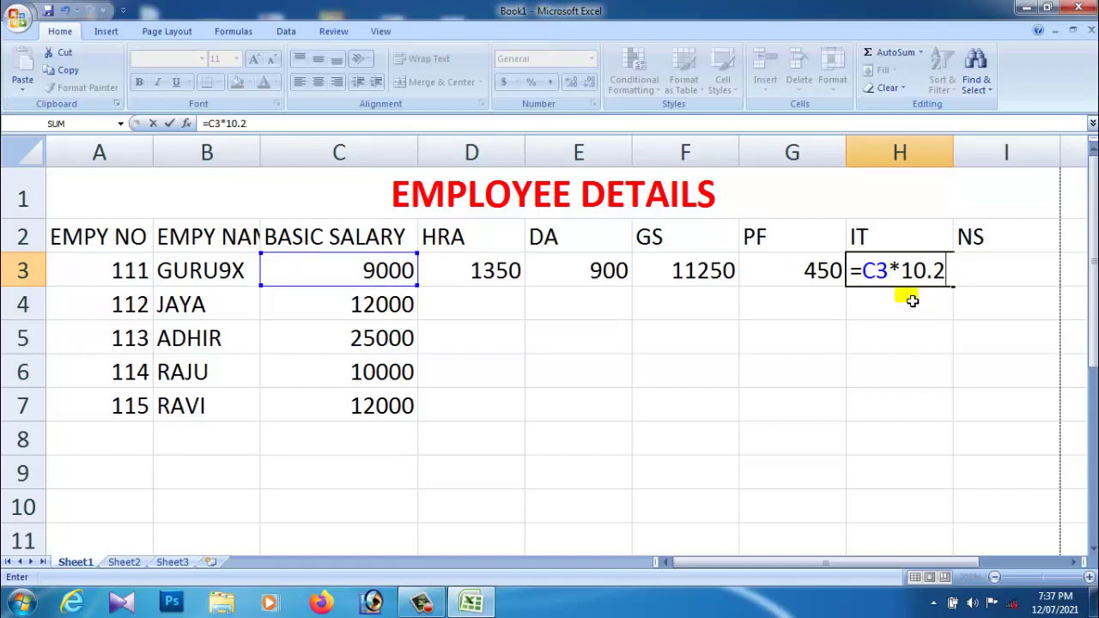
pyautogui.write('/100')
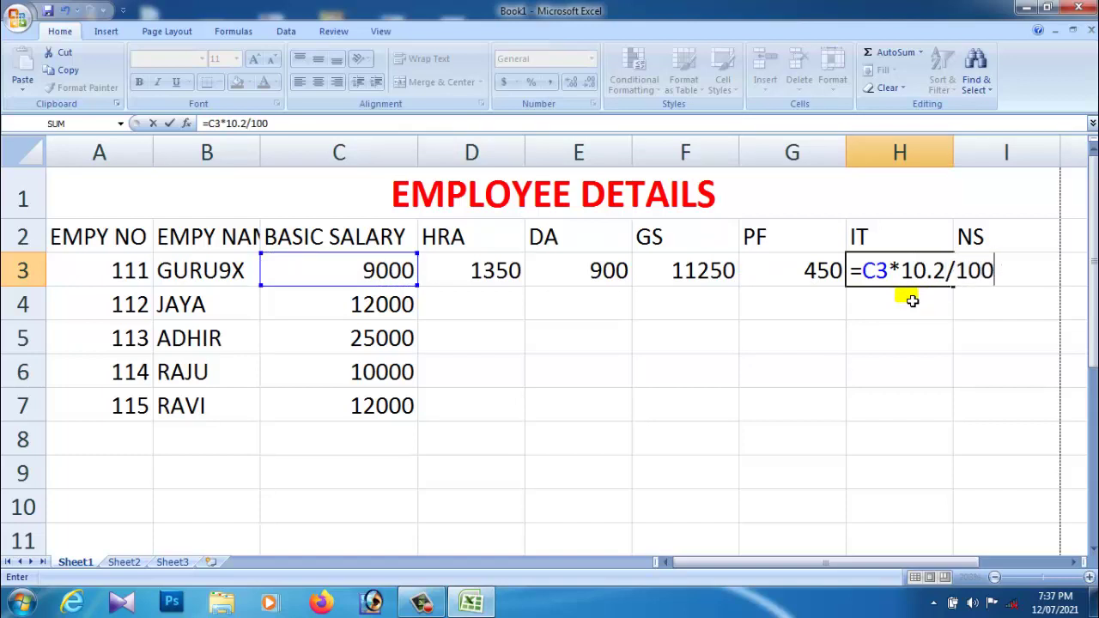
pyautogui.press('Return')
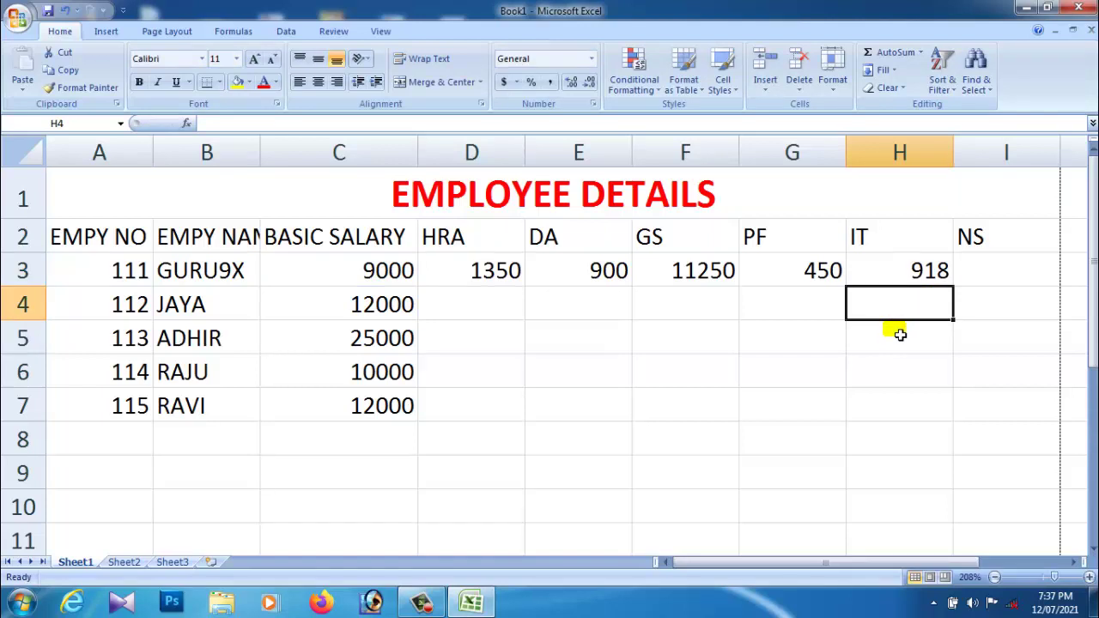
# Step: Examine the first employee's GS, PF and IT cells, along with HRA and DA, as the basis for the net salary
pyautogui.click(997, 273)
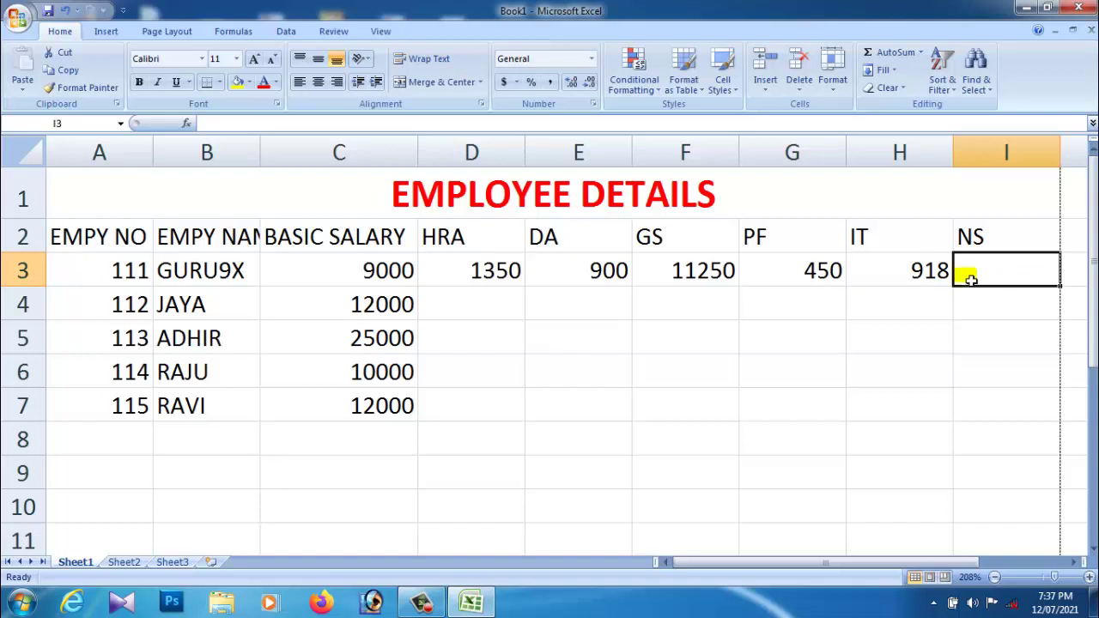
pyautogui.click(692, 285)
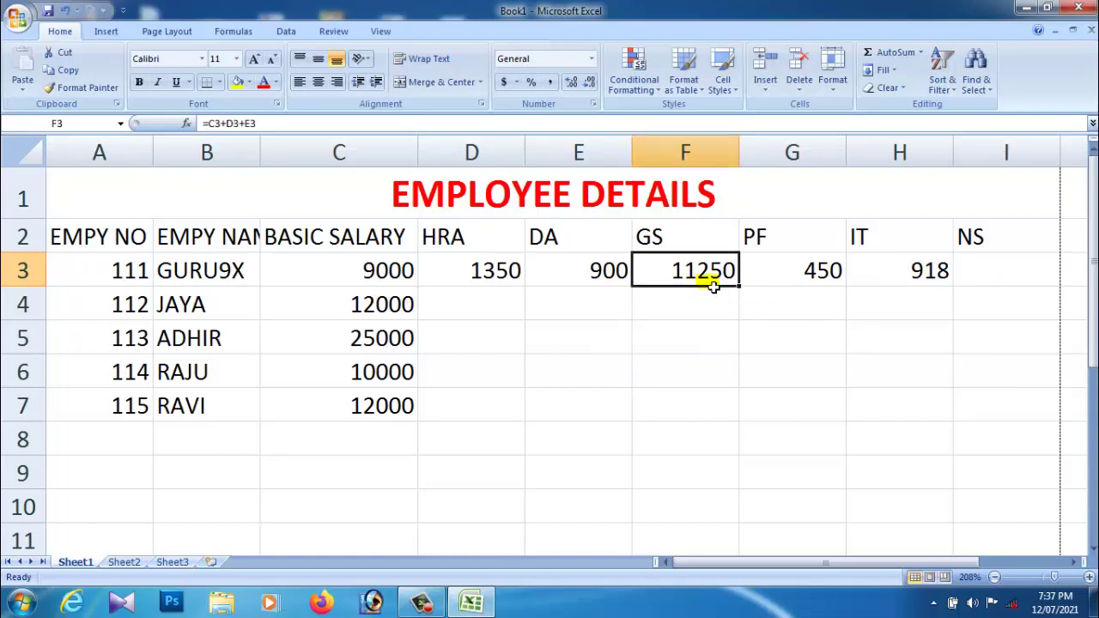
pyautogui.click(815, 278)
pyautogui.click(905, 283)
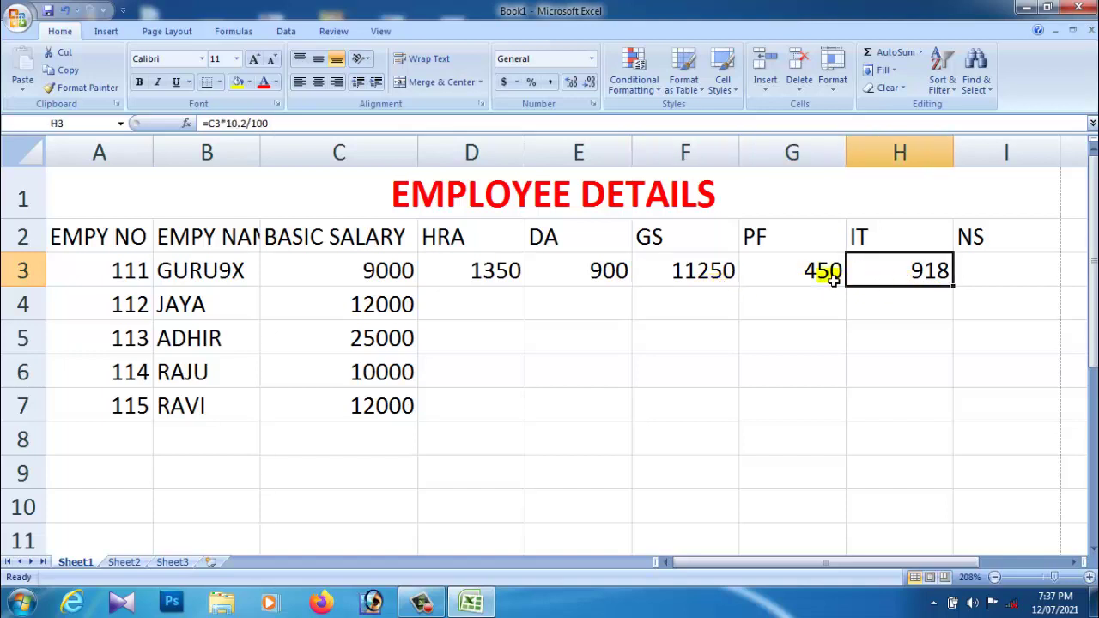
pyautogui.click(822, 275)
pyautogui.click(912, 276)
pyautogui.click(822, 275)
pyautogui.click(912, 282)
pyautogui.click(807, 277)
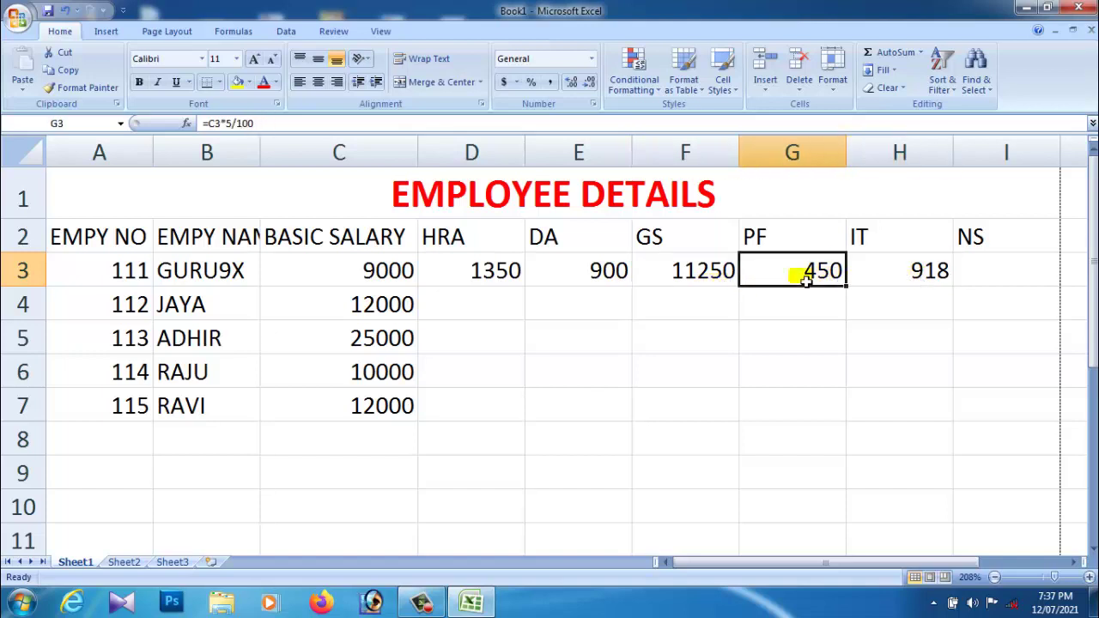
pyautogui.click(714, 281)
pyautogui.click(804, 282)
pyautogui.click(902, 280)
pyautogui.click(792, 283)
pyautogui.click(906, 280)
pyautogui.click(512, 276)
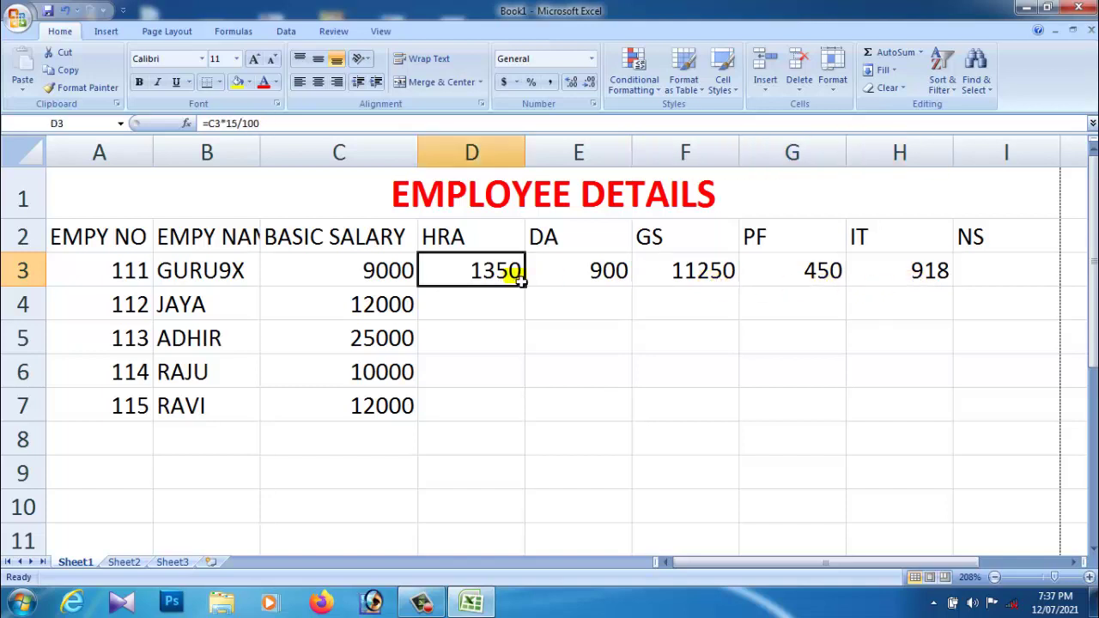
pyautogui.click(577, 277)
pyautogui.click(799, 283)
pyautogui.click(925, 277)
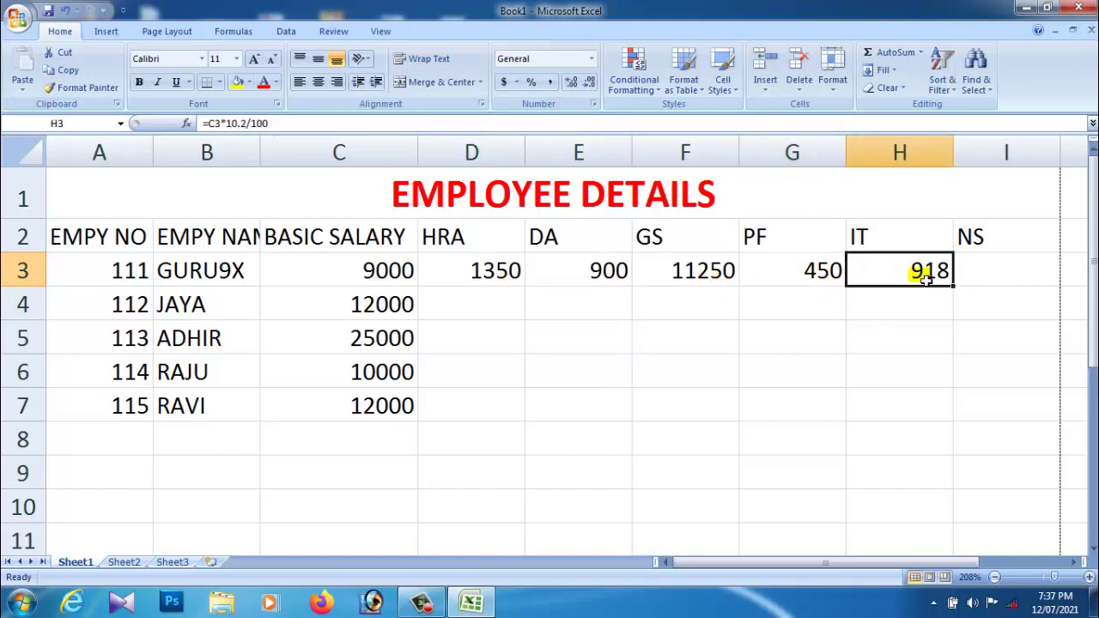
# Step: Enter the NS formula =F3-G3-H3 in cell I3 for the first employee
pyautogui.click(1010, 275)
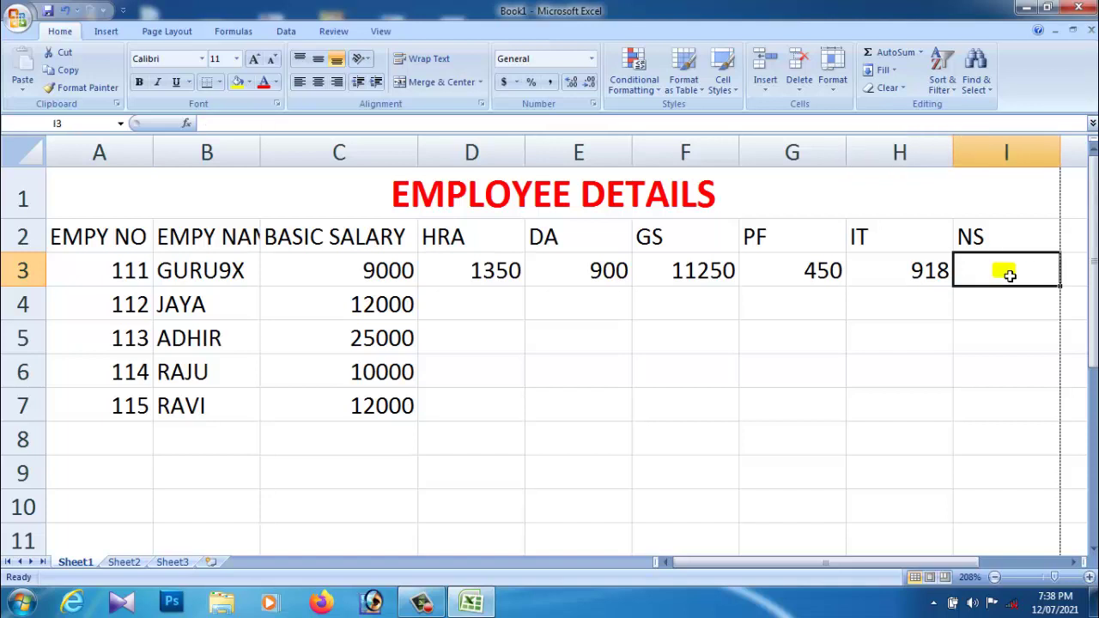
pyautogui.write('=')
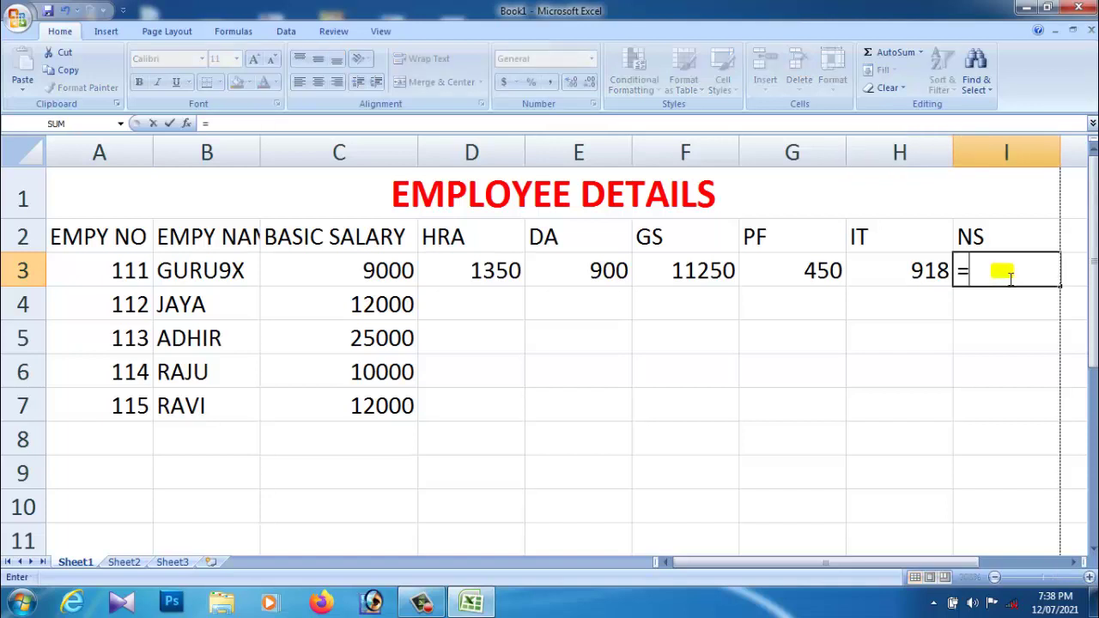
pyautogui.click(696, 275)
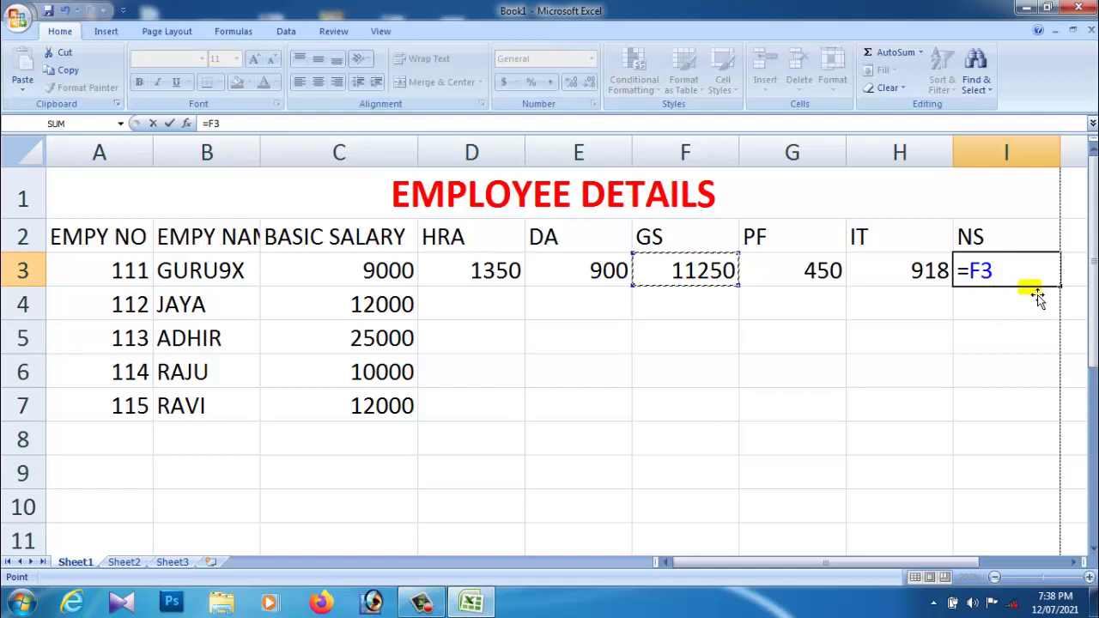
pyautogui.write('-')
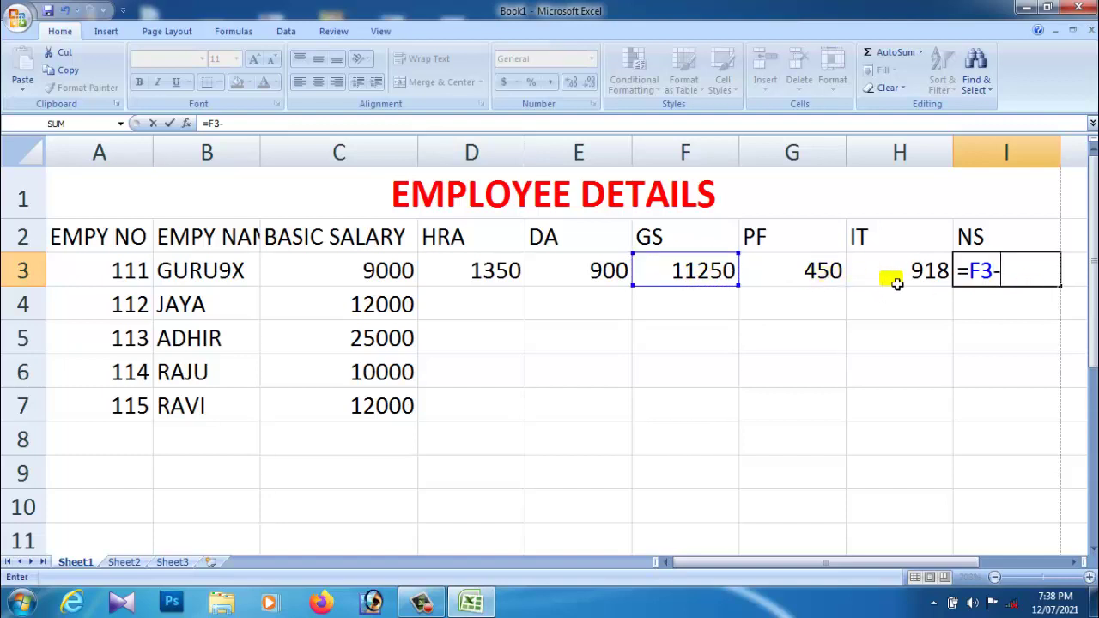
pyautogui.click(768, 274)
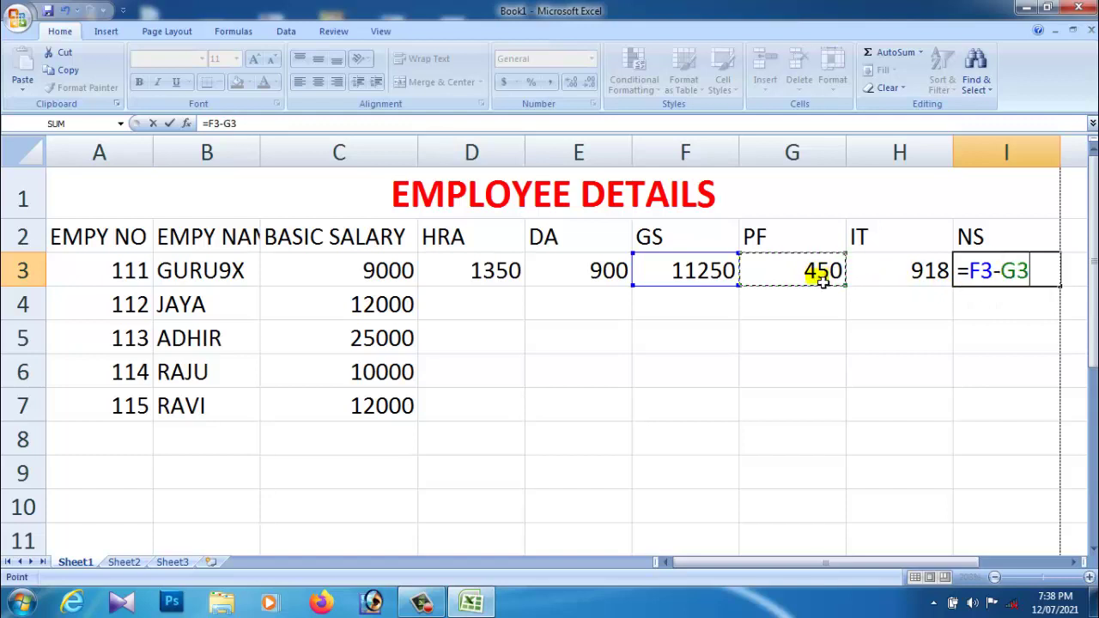
pyautogui.write('-')
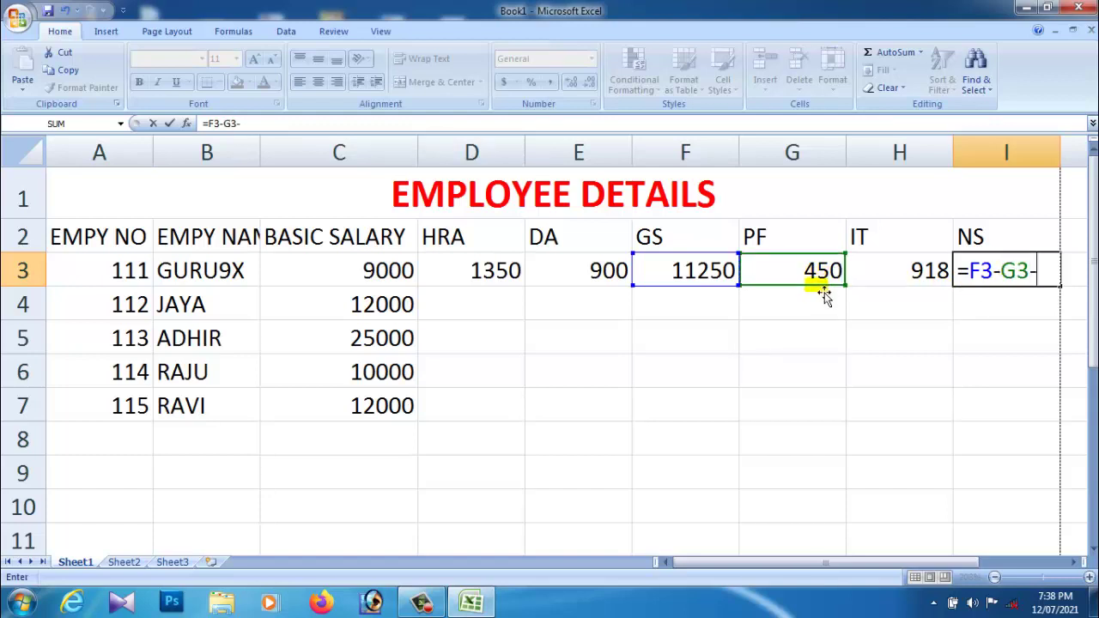
pyautogui.click(895, 284)
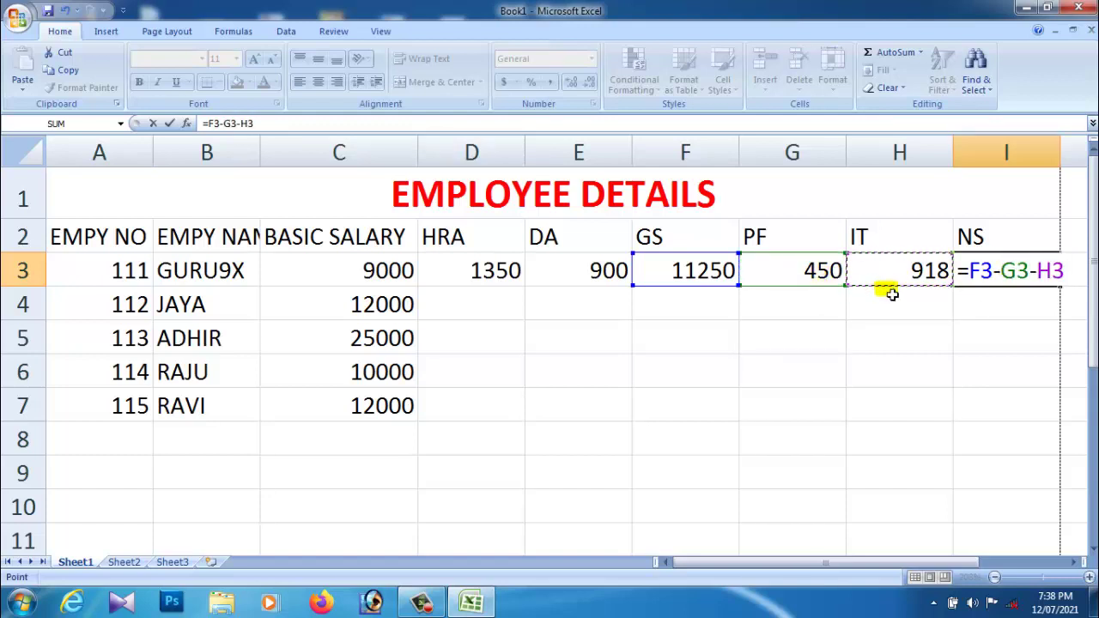
pyautogui.press('Return')
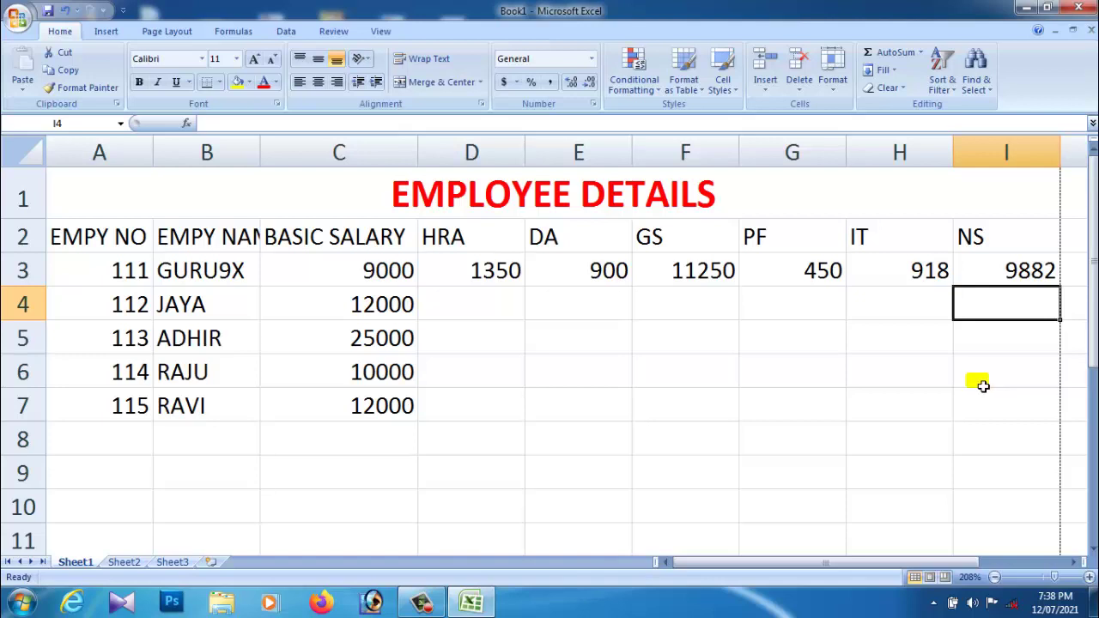
# Step: Enter the HRA formula =C4*10/100 in cell D4 for the second employee
pyautogui.click(474, 315)
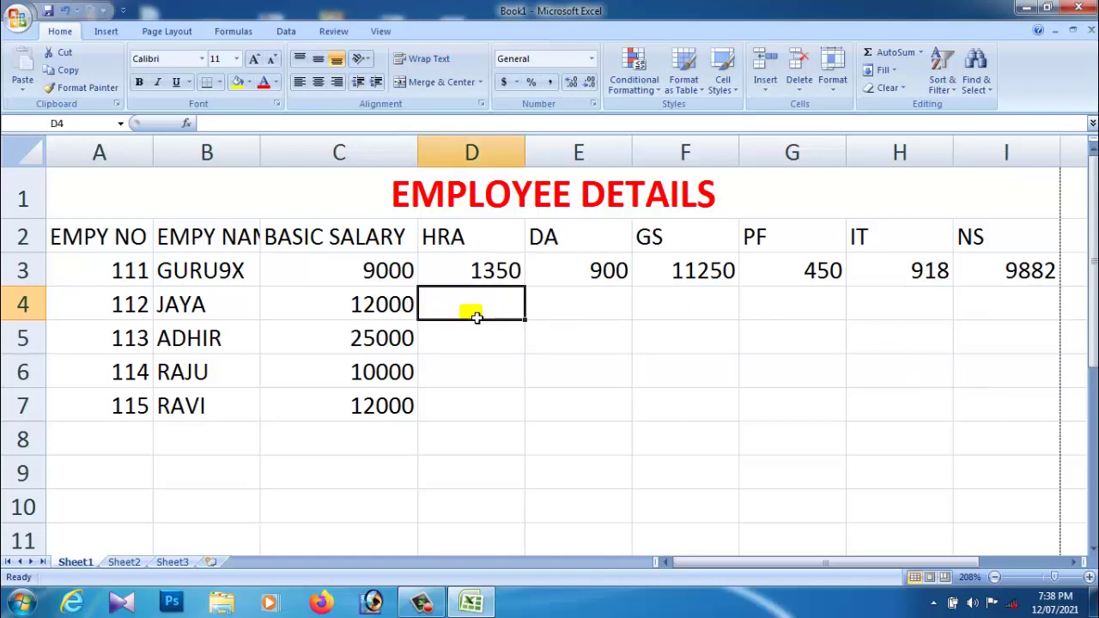
pyautogui.write('=')
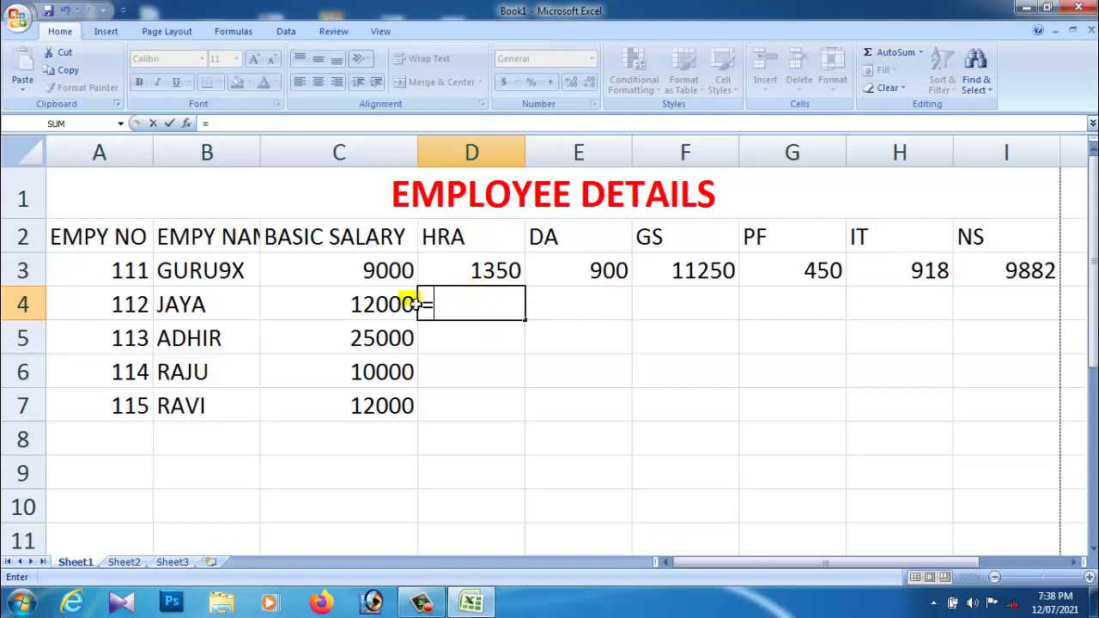
pyautogui.click(382, 307)
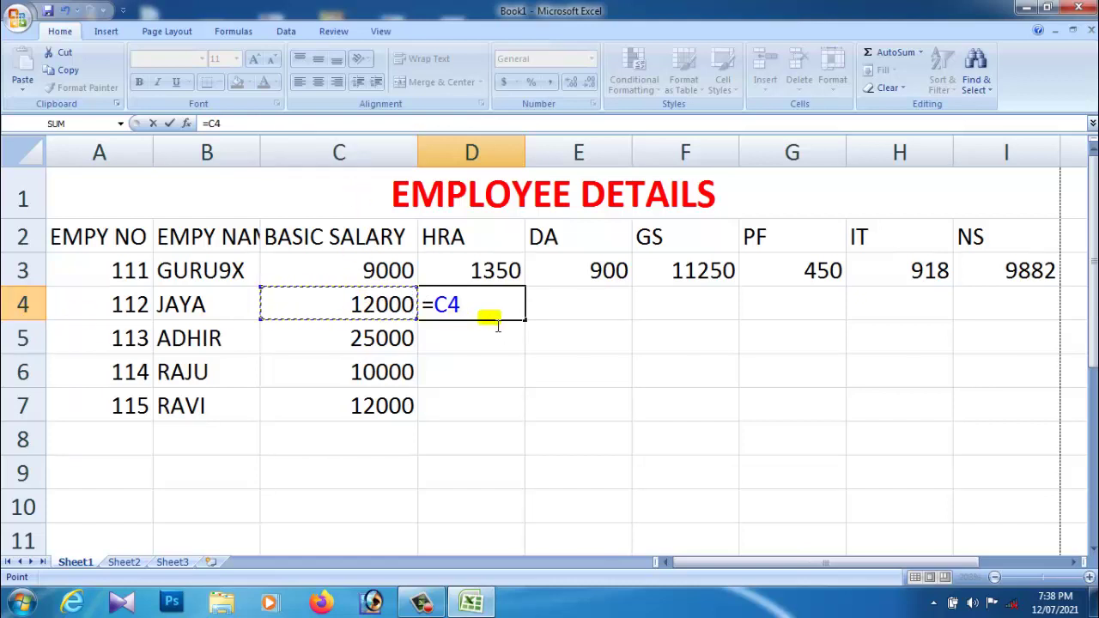
pyautogui.write('*100')
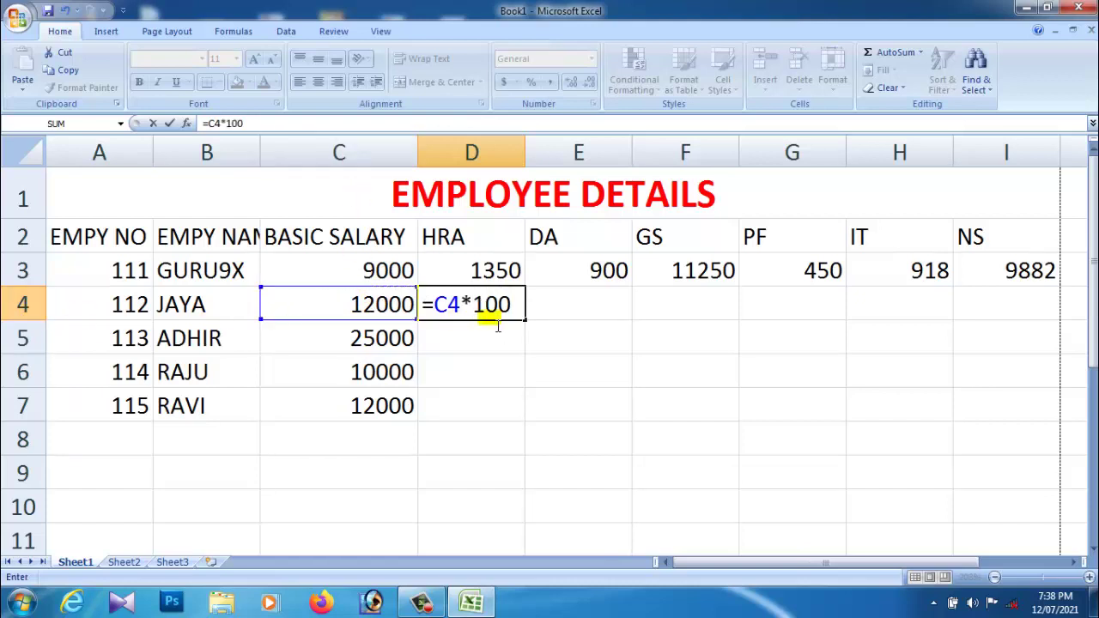
pyautogui.press('BackSpace')
pyautogui.write('/100')
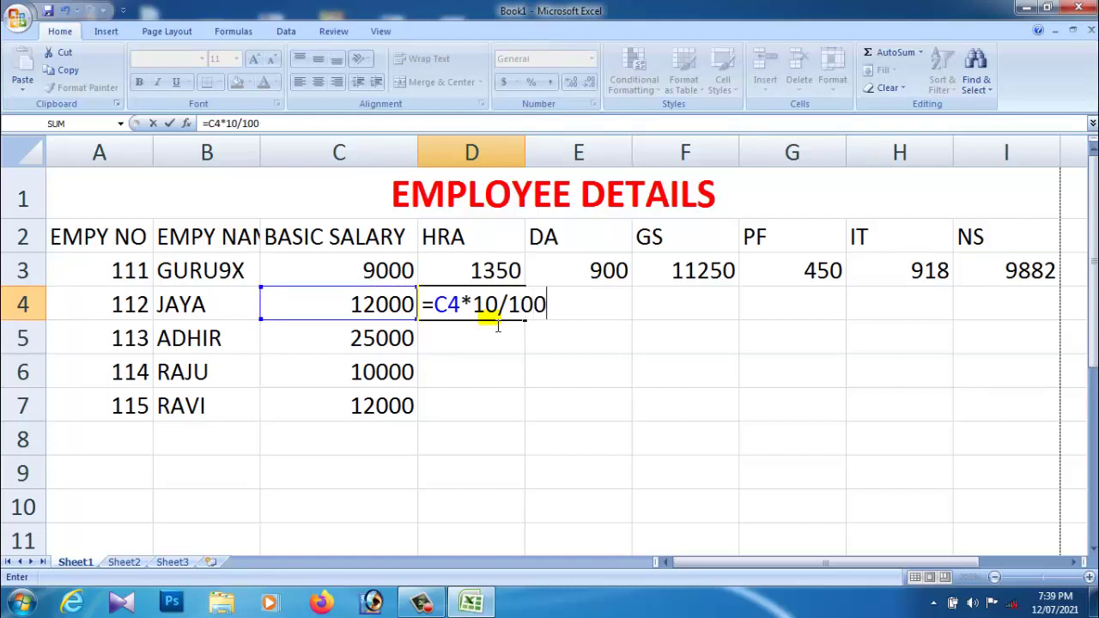
pyautogui.press('Return')
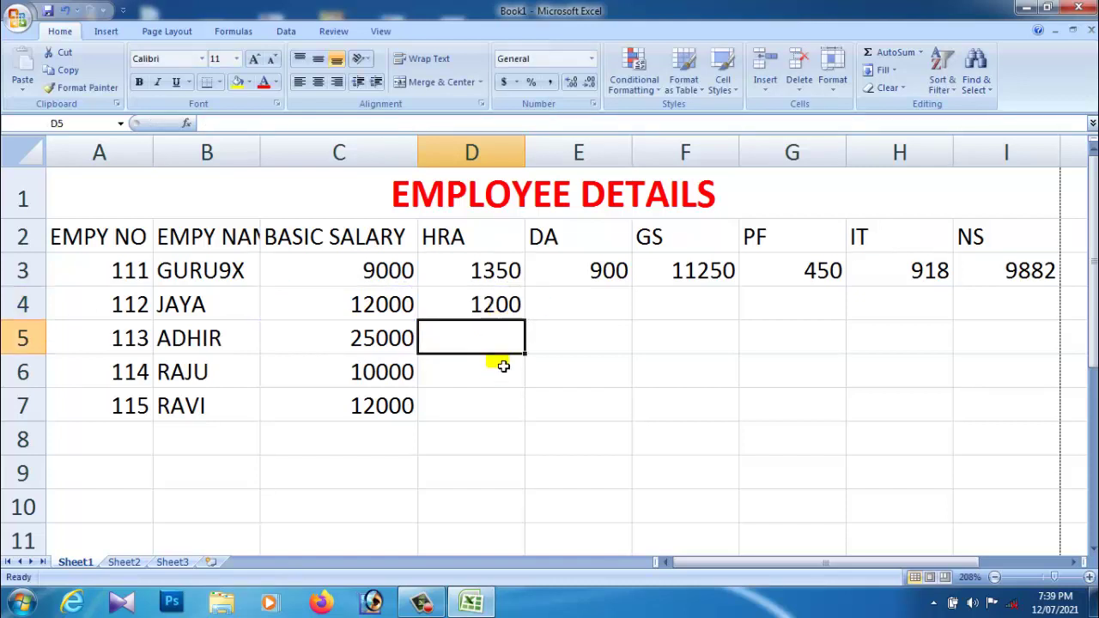
# Step: Enter the DA formula =C4*15/100 in cell E4 for the second employee
pyautogui.click(486, 311)
pyautogui.click(565, 308)
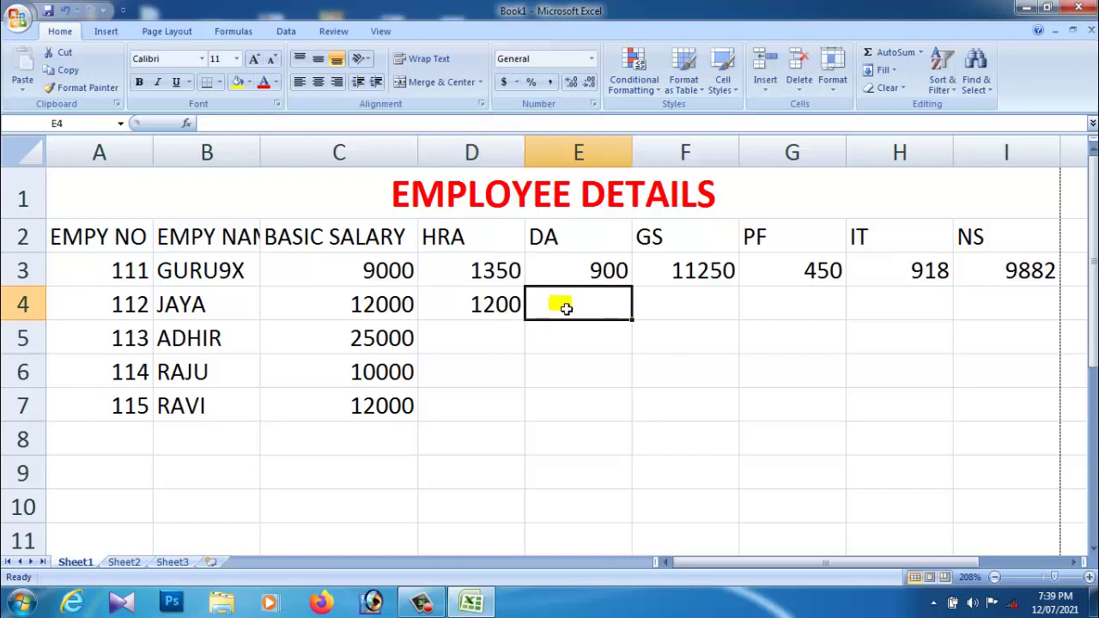
pyautogui.write('=')
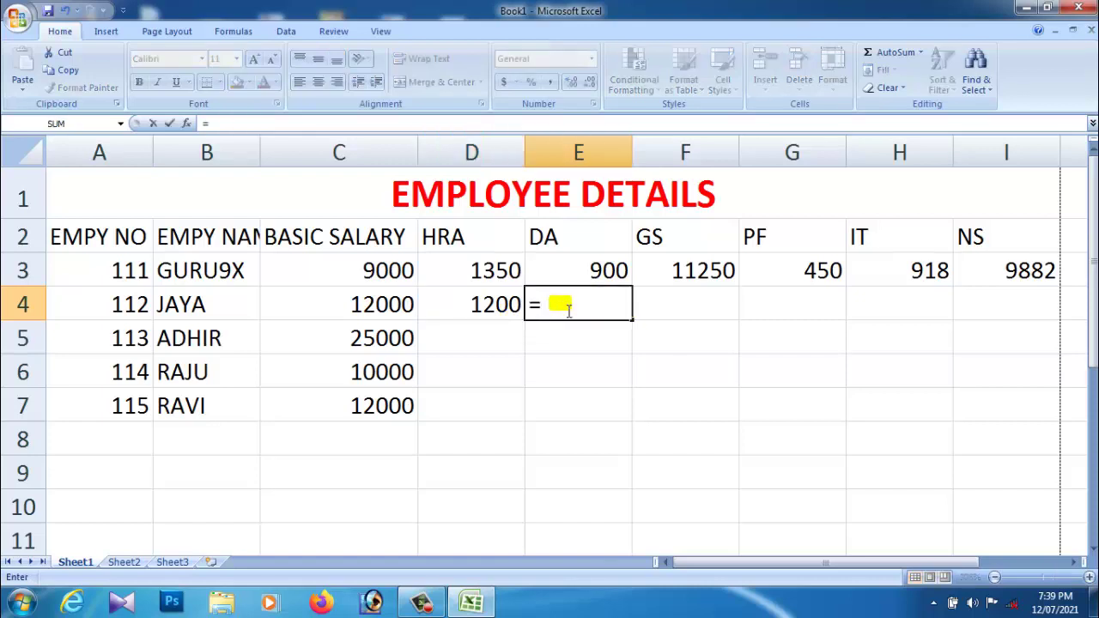
pyautogui.click(386, 313)
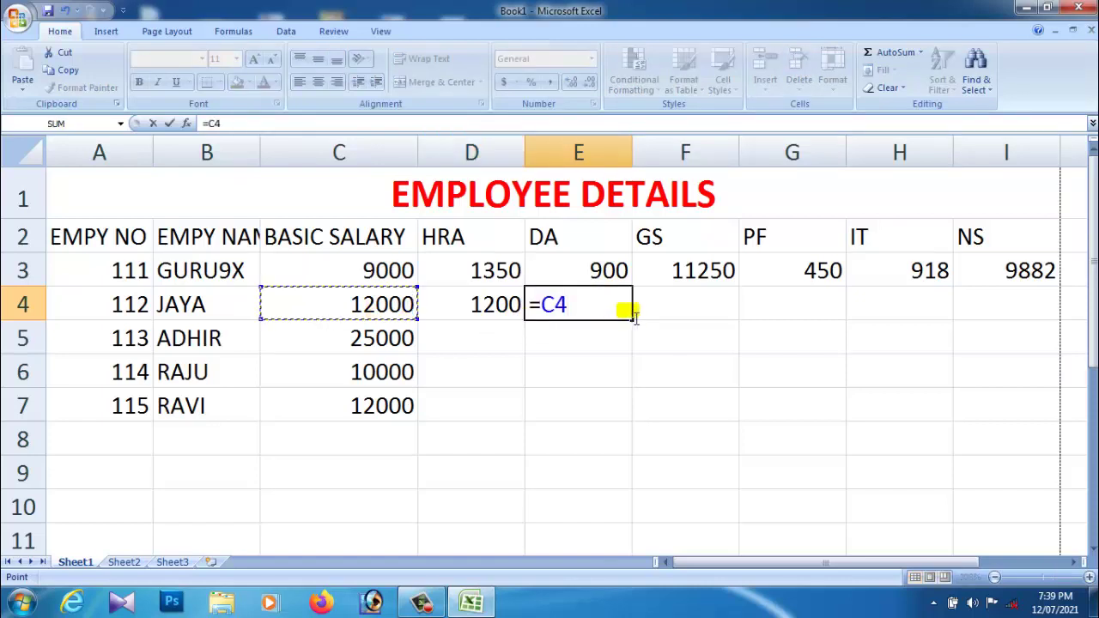
pyautogui.write('*1')
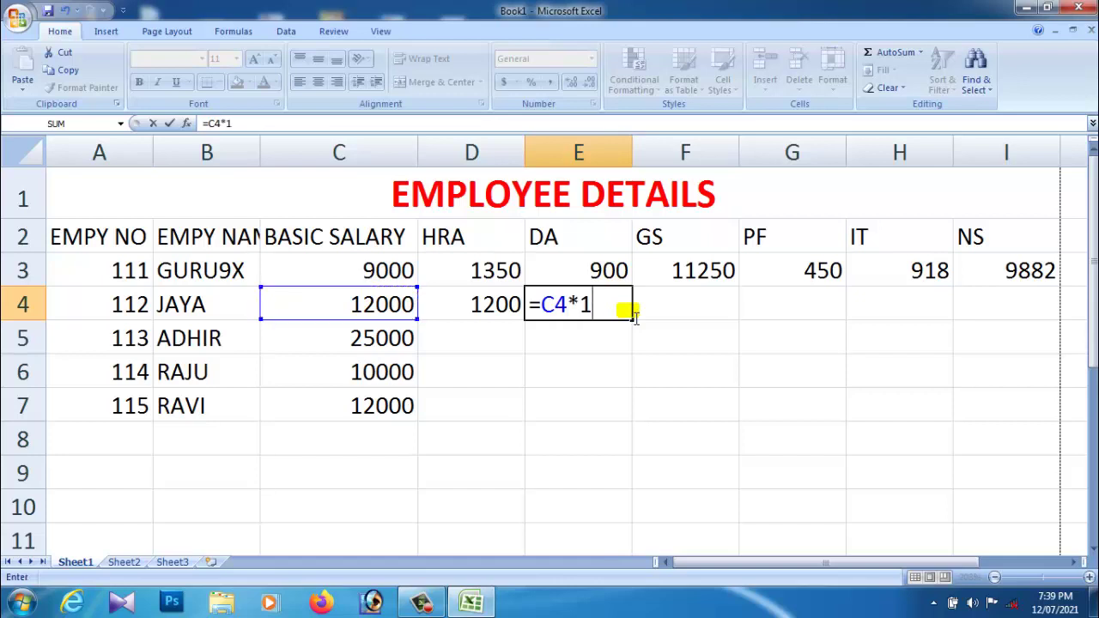
pyautogui.write('5/100')
pyautogui.press('Return')
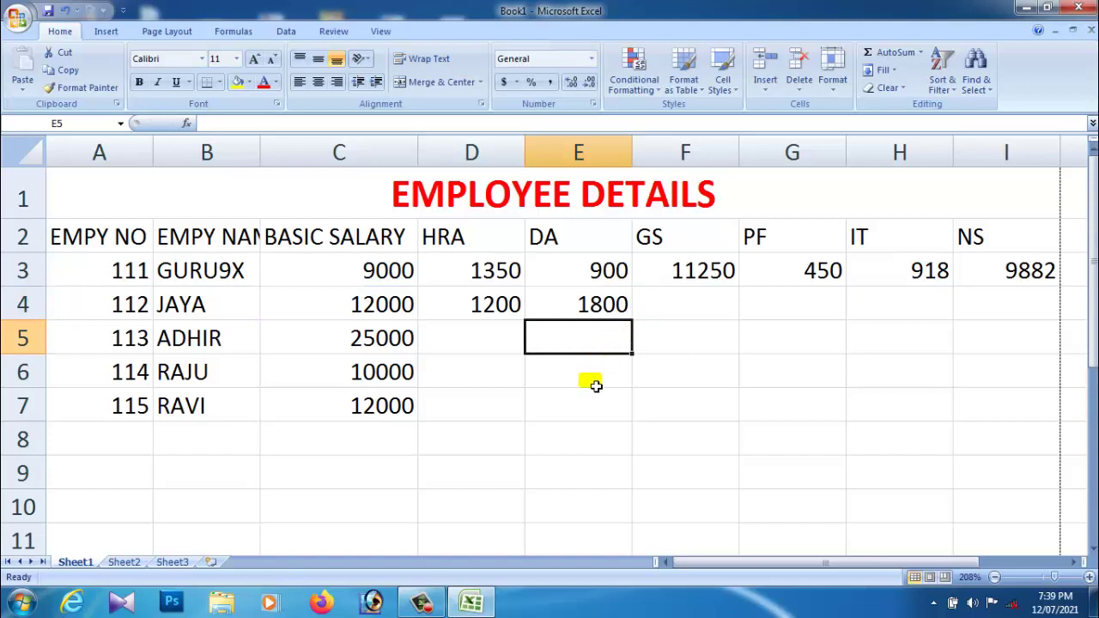
# Step: Enter the GS formula =C4+D4+E4 in cell F4 for the second employee
pyautogui.click(699, 318)
pyautogui.click(490, 311)
pyautogui.click(602, 311)
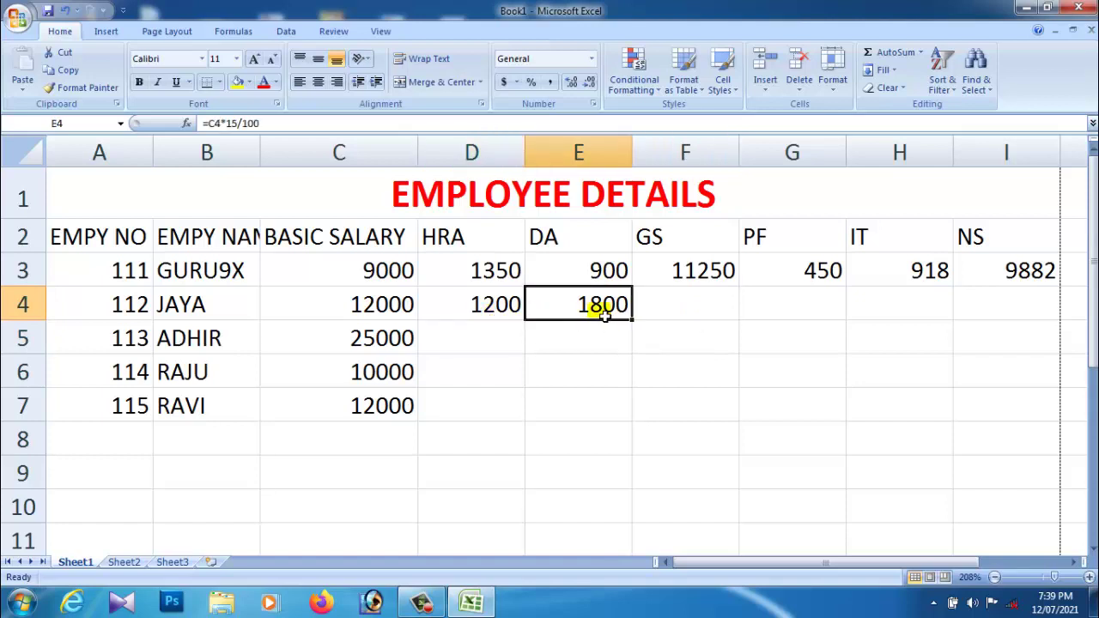
pyautogui.click(684, 315)
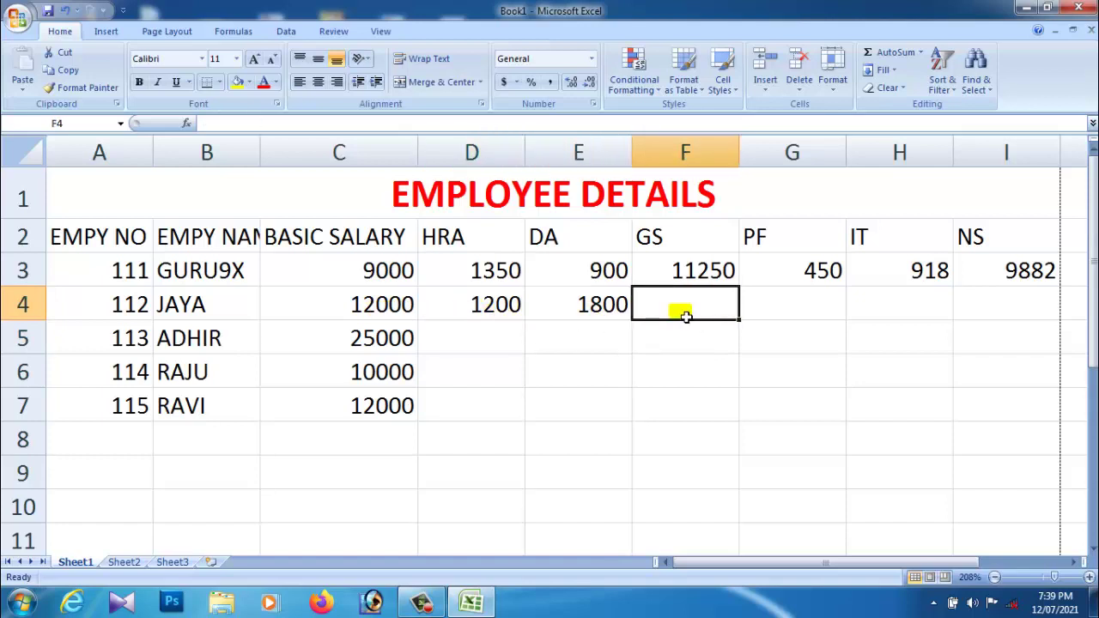
pyautogui.write('=')
pyautogui.click(386, 306)
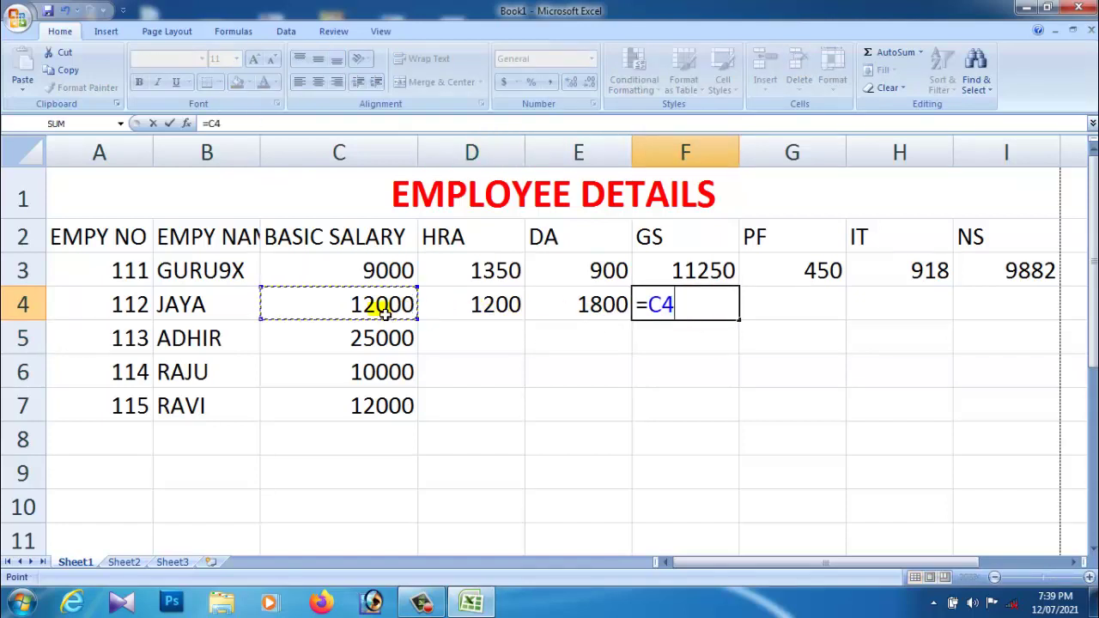
pyautogui.write('+')
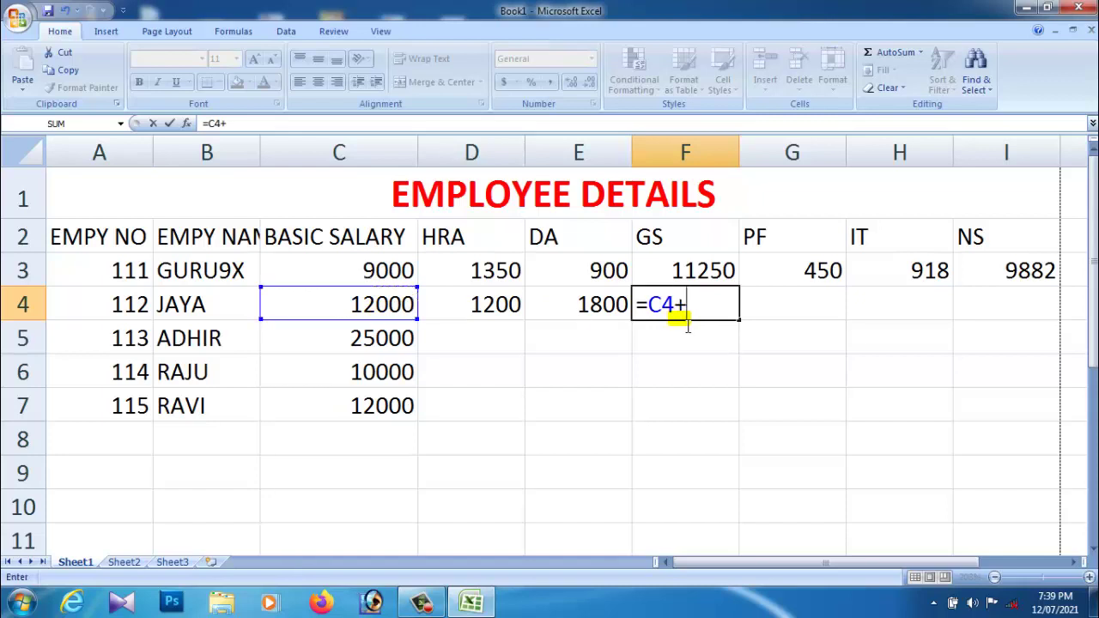
pyautogui.click(485, 314)
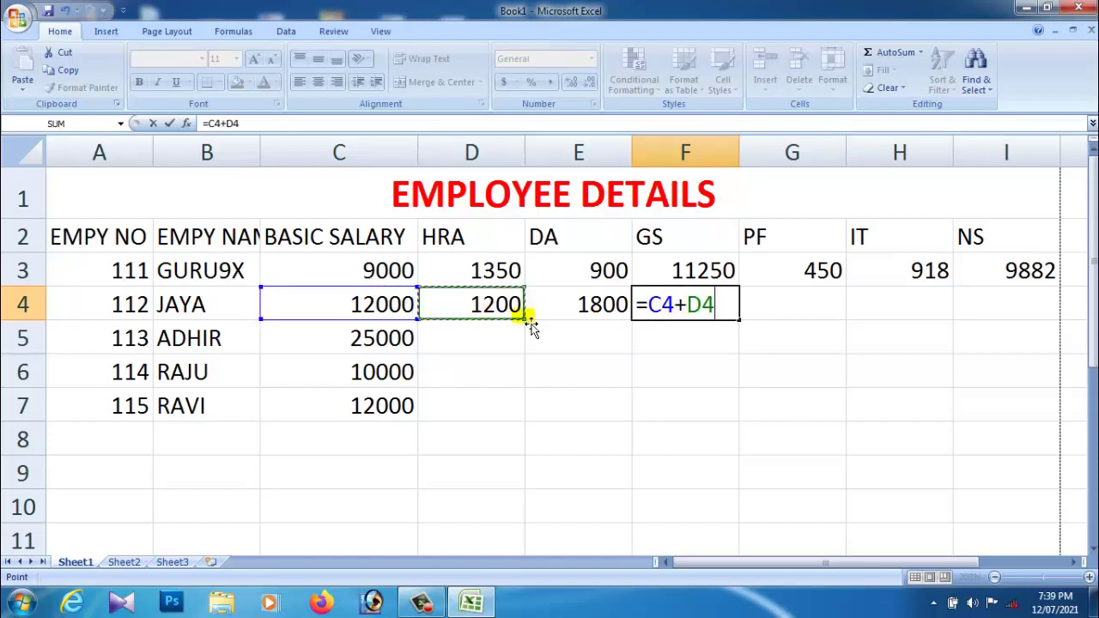
pyautogui.write('+')
pyautogui.click(597, 317)
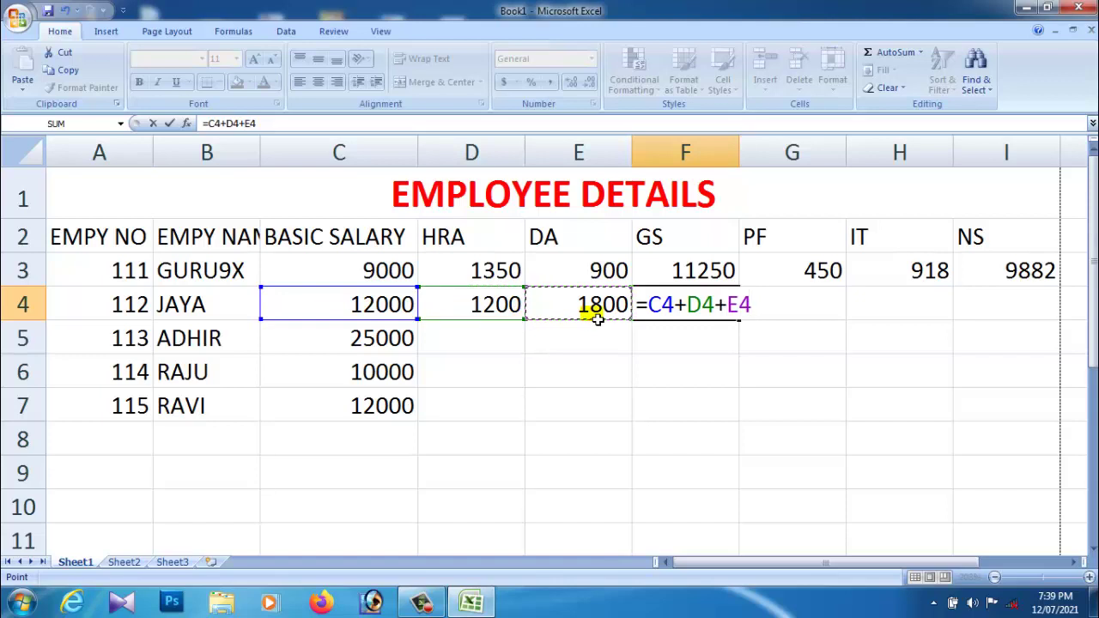
pyautogui.press('Return')
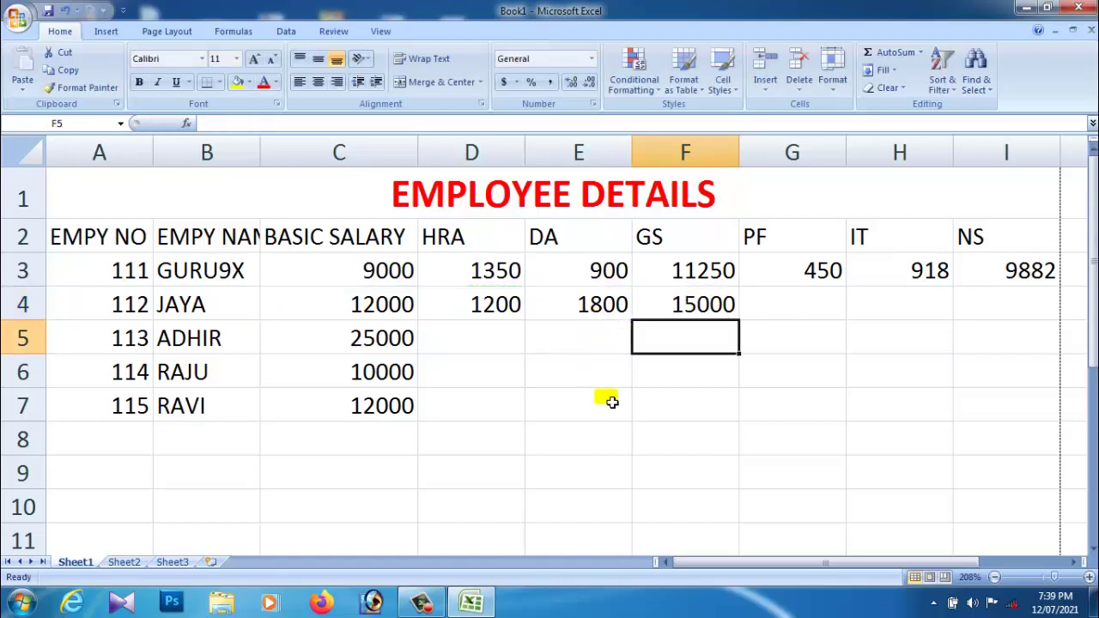
# Step: Enter the PF formula =C4*10/100 in cell G4 for the second employee
pyautogui.click(780, 306)
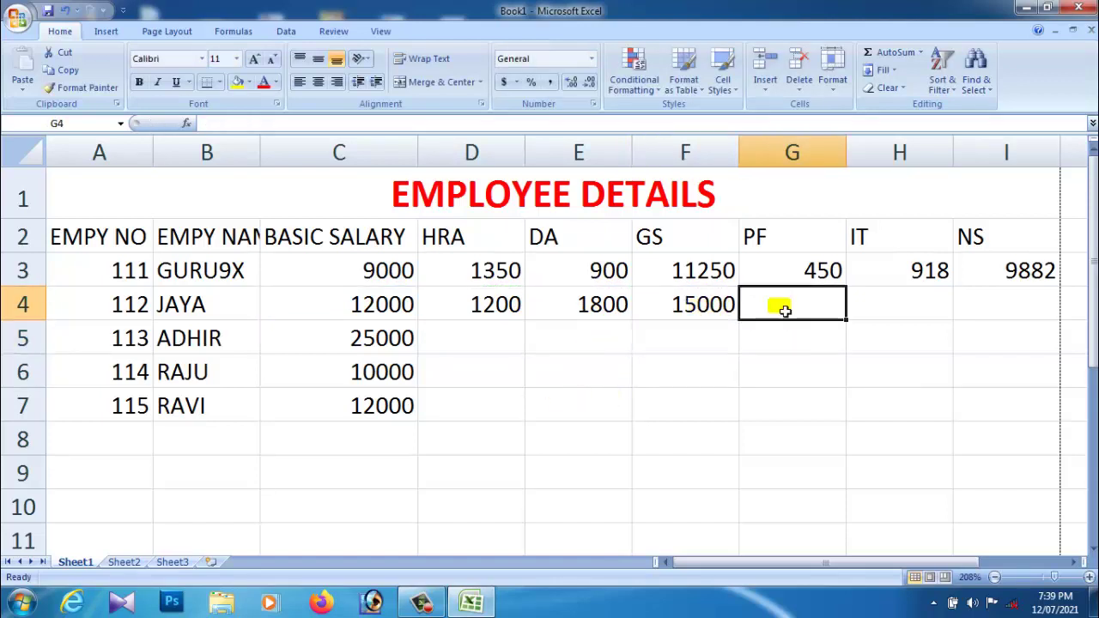
pyautogui.click(897, 310)
pyautogui.click(787, 311)
pyautogui.write('=')
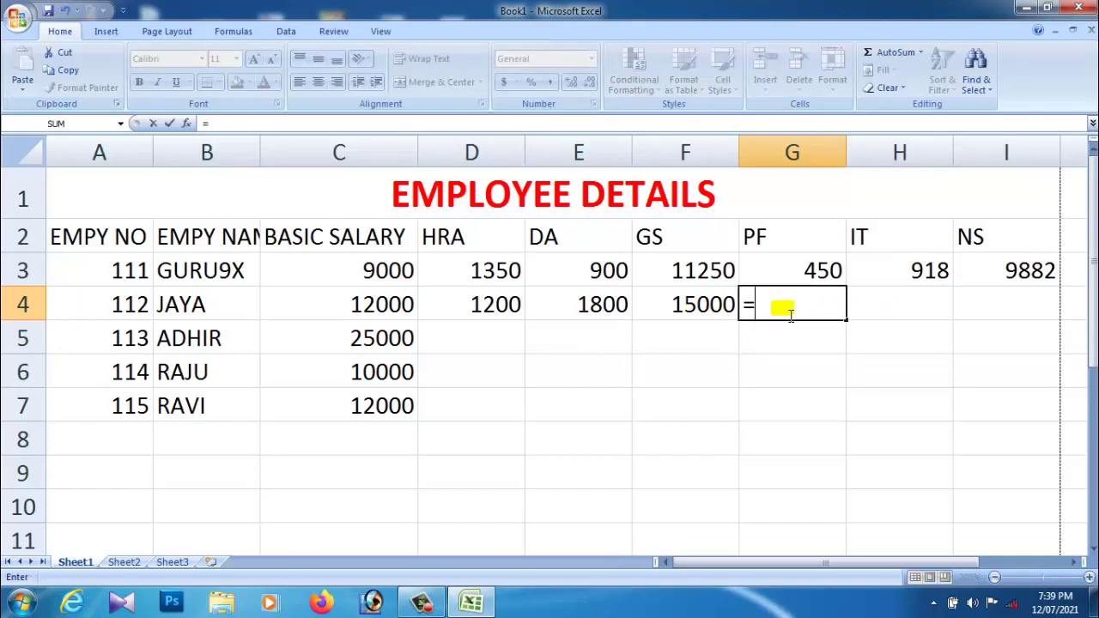
pyautogui.click(721, 307)
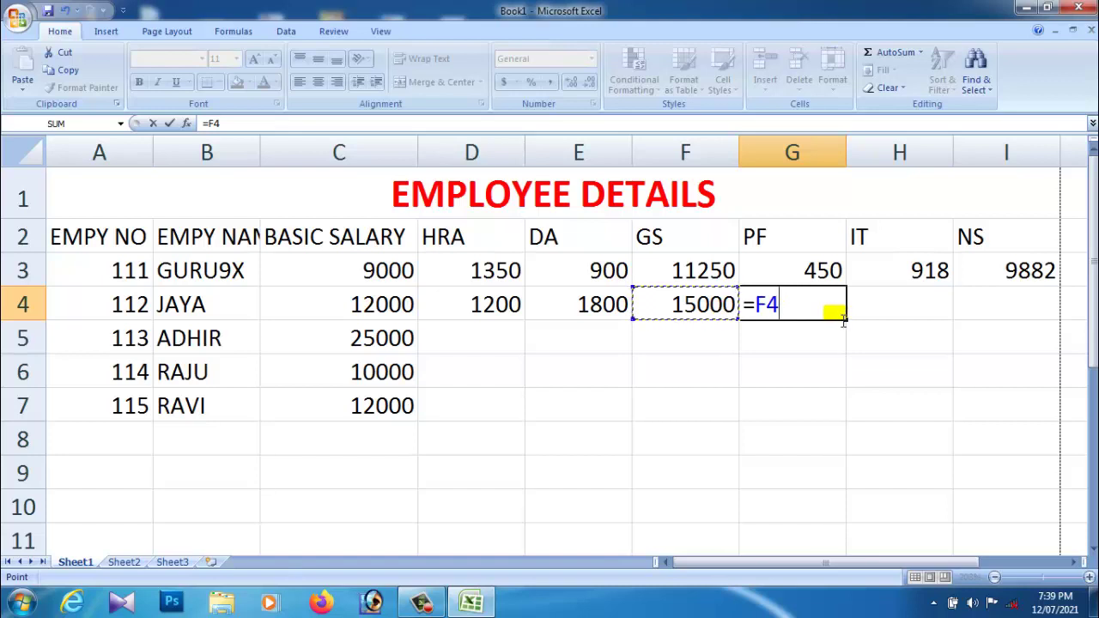
pyautogui.click(393, 309)
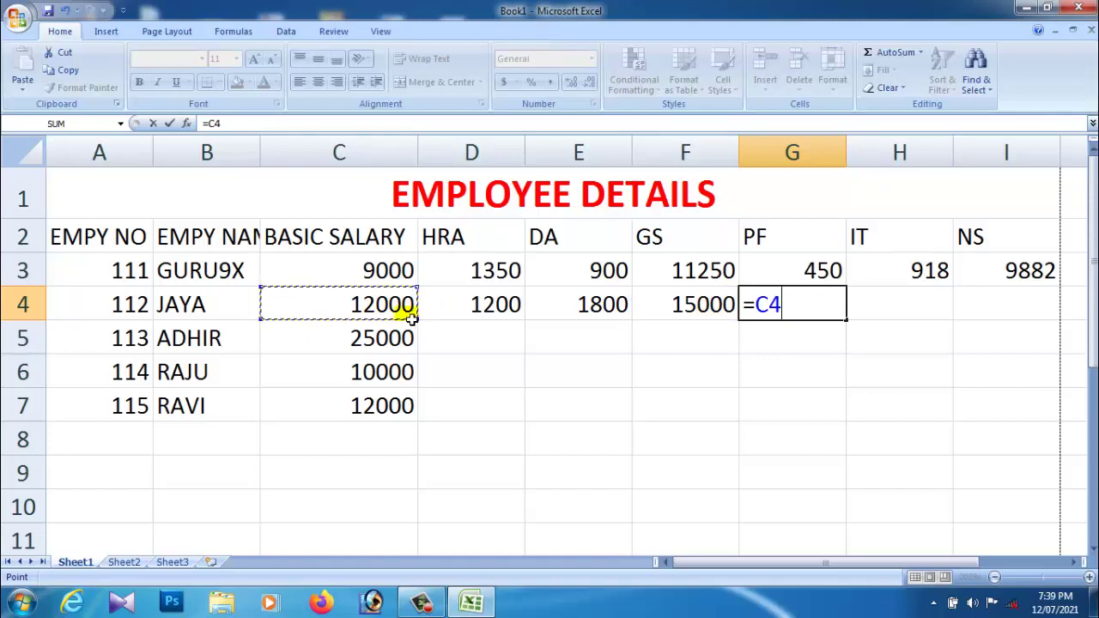
pyautogui.write('*10')
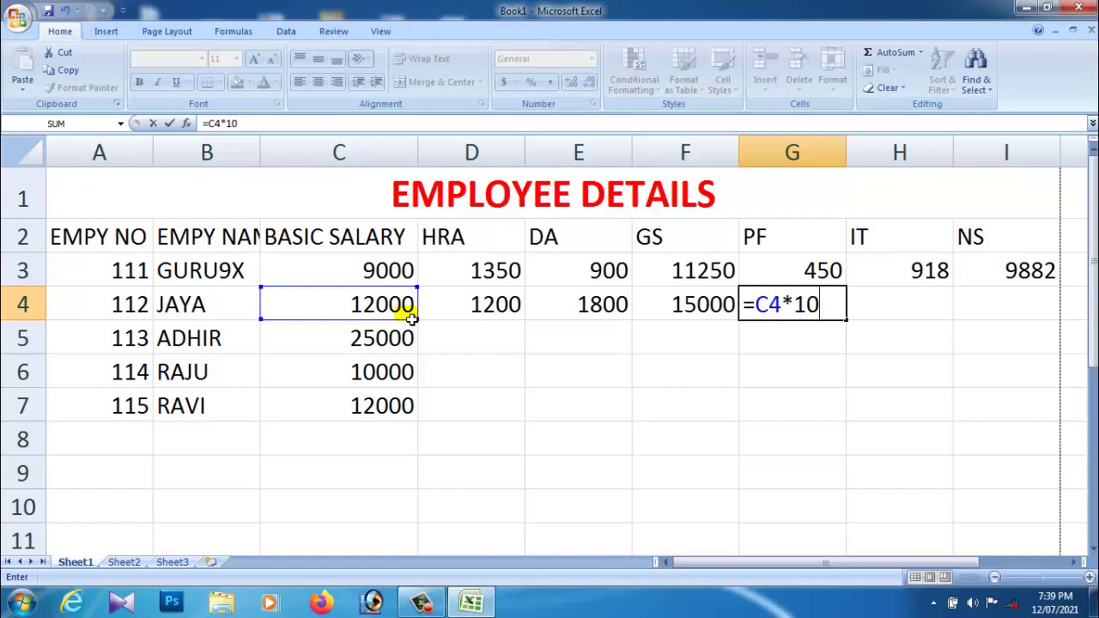
pyautogui.write('/100')
pyautogui.press('Return')
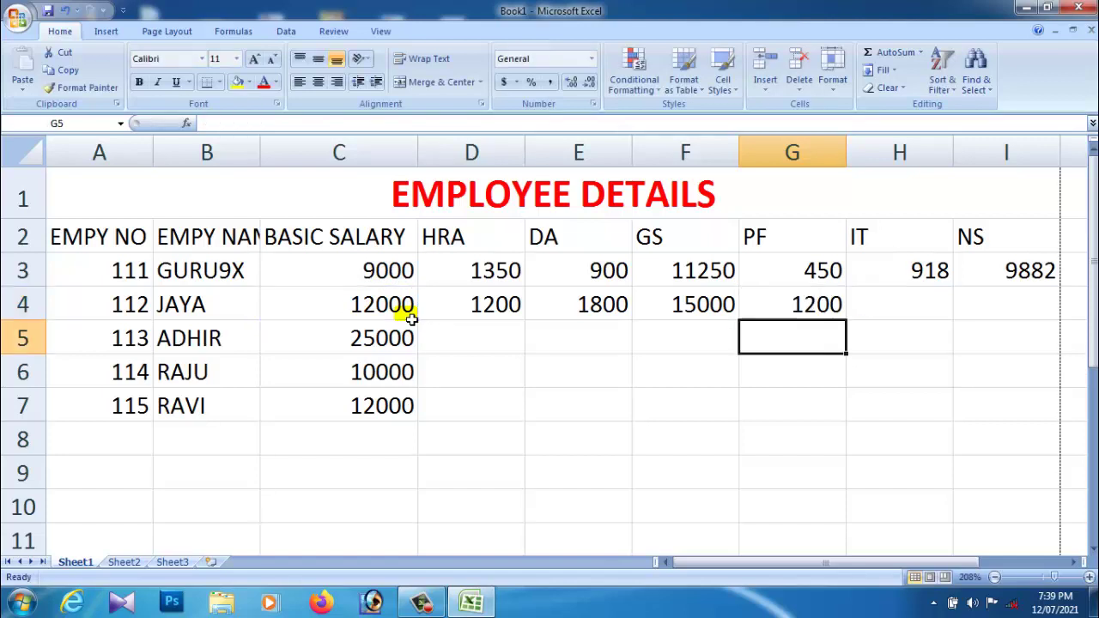
# Step: Enter the IT formula =C4*11.1/100 in cell H4 for the second employee
pyautogui.click(932, 315)
pyautogui.write('=')
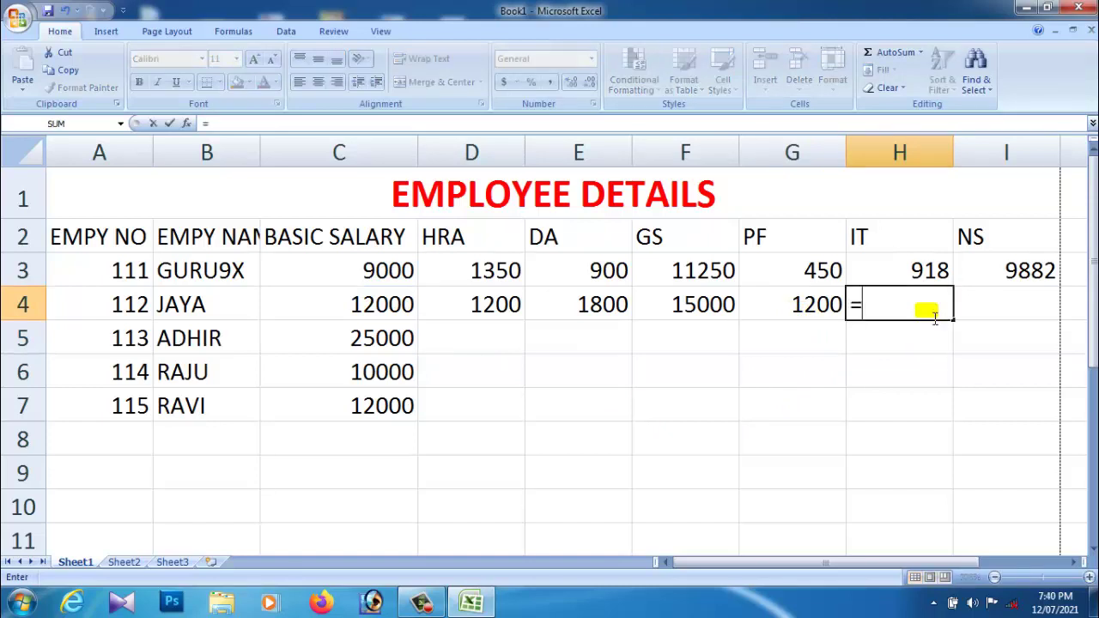
pyautogui.click(403, 305)
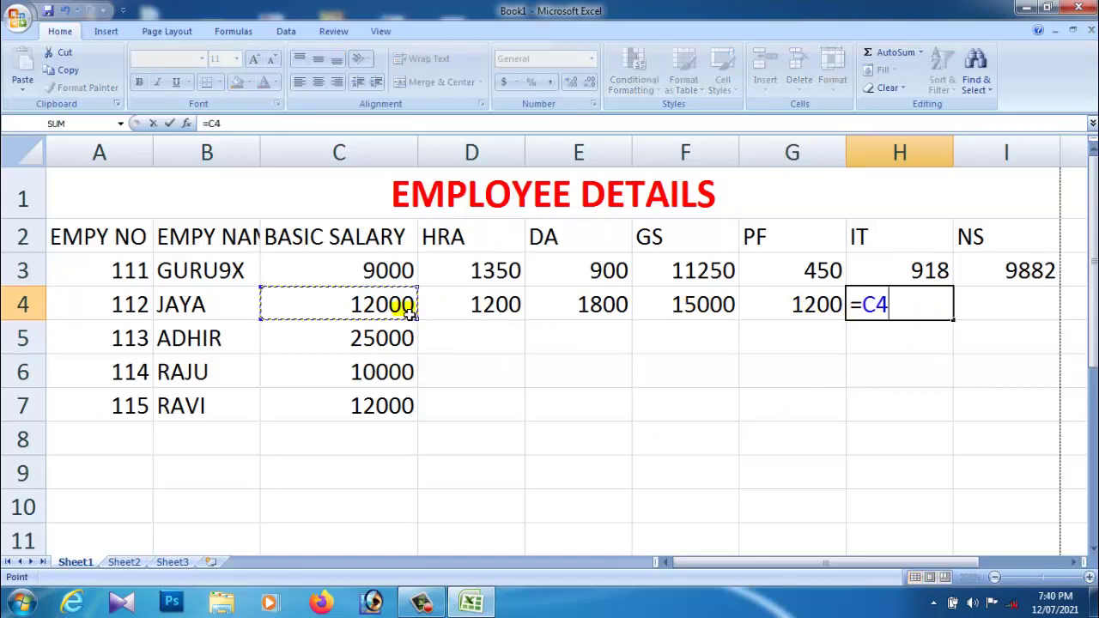
pyautogui.write('*')
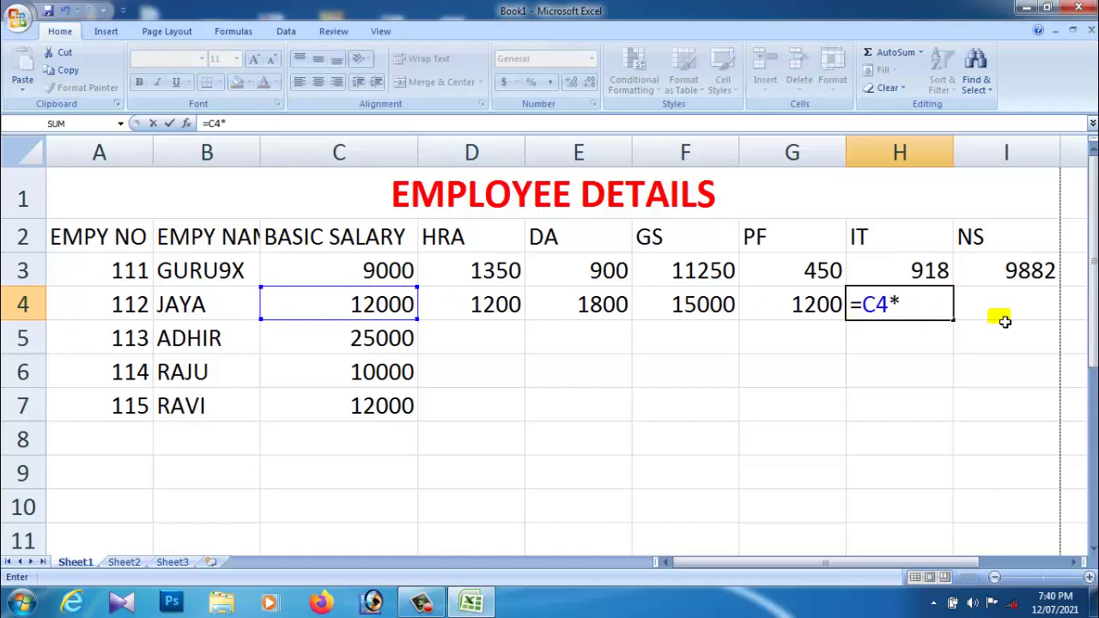
pyautogui.write('11.1')
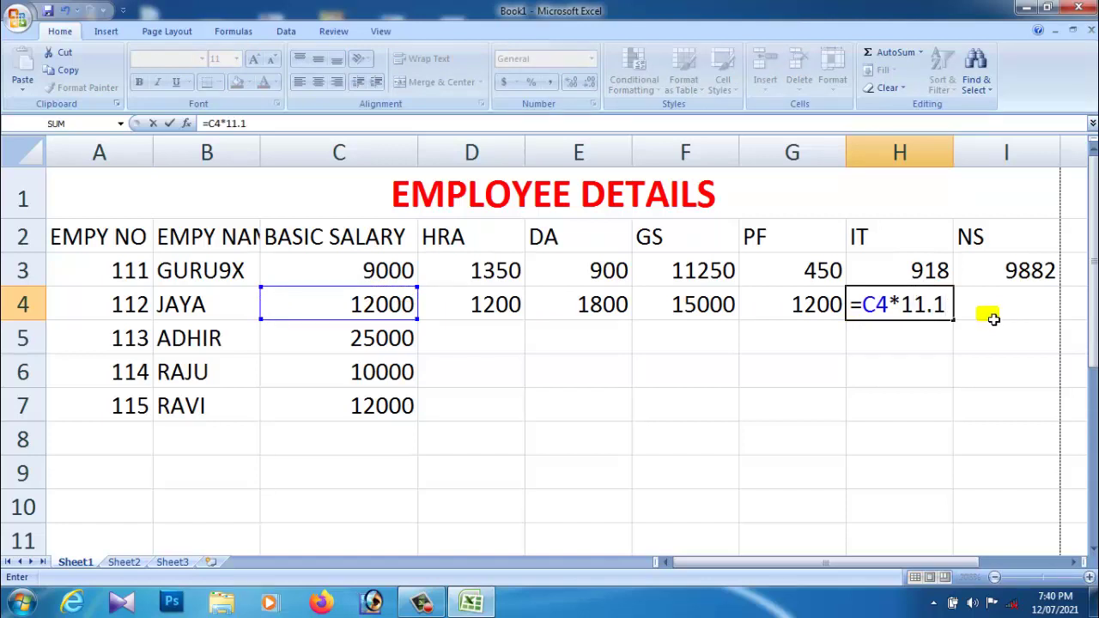
pyautogui.write('/100')
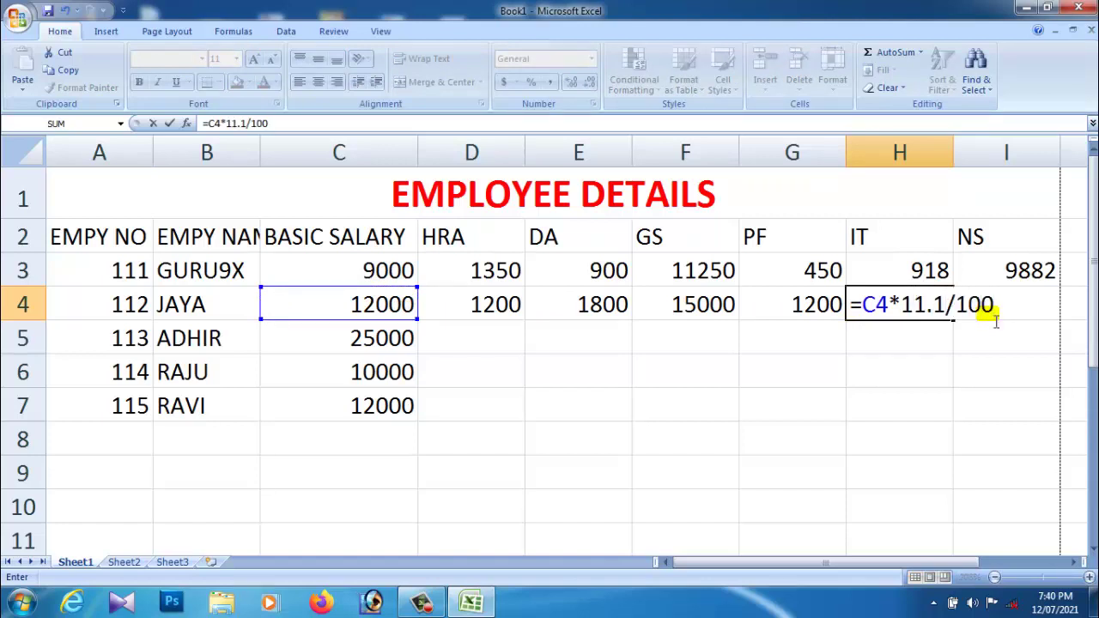
pyautogui.press('Return')
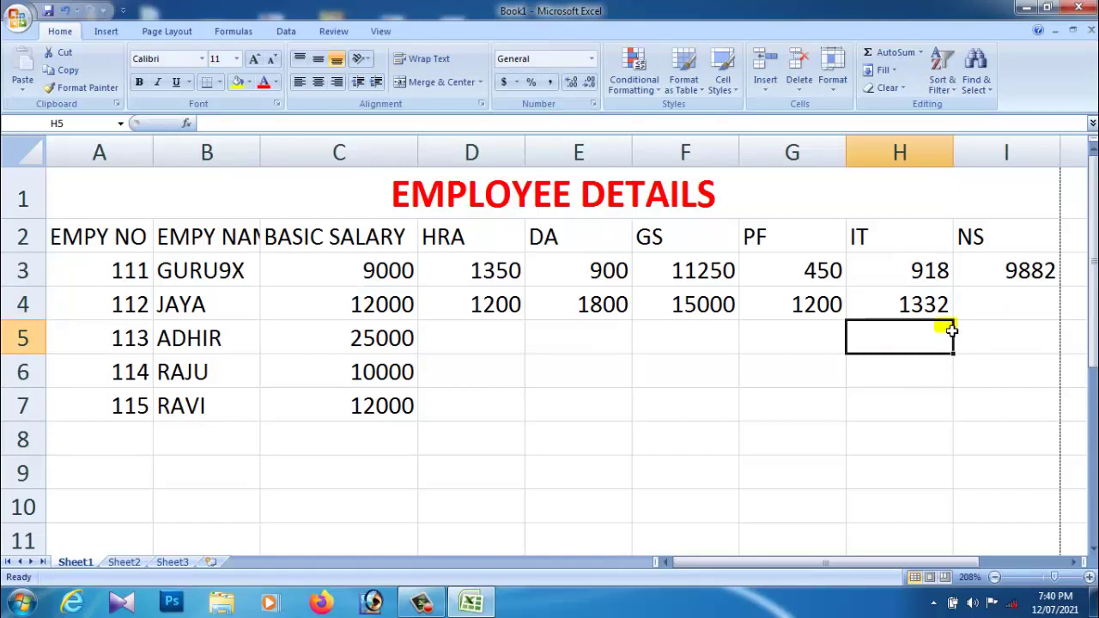
# Step: Enter the NS formula =F4-G4-H4 in cell I4 for the second employee
pyautogui.click(1000, 311)
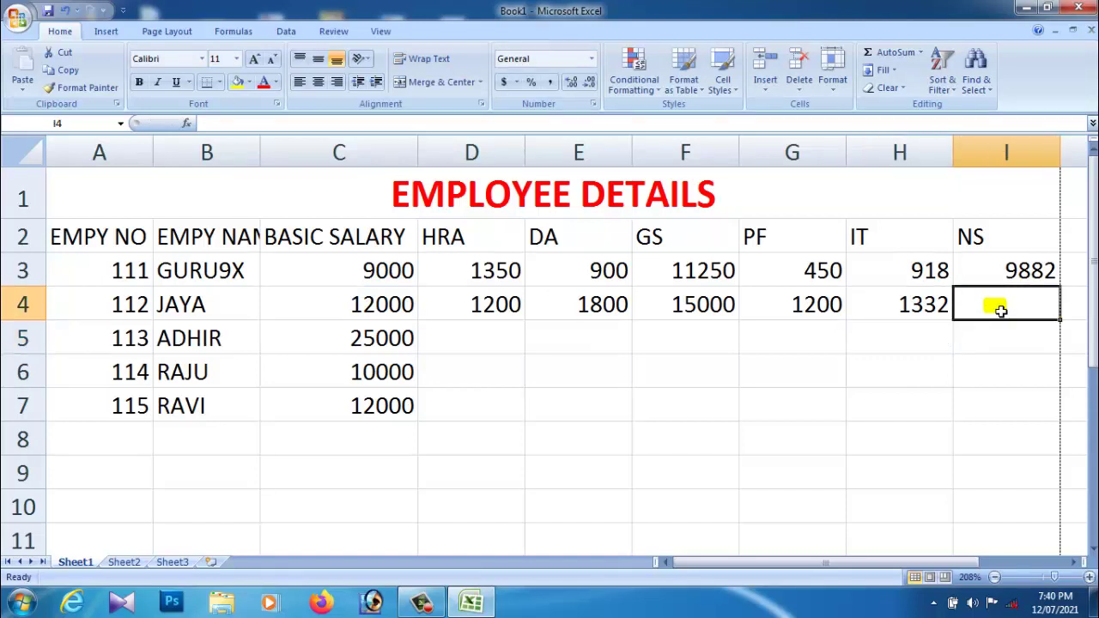
pyautogui.click(711, 309)
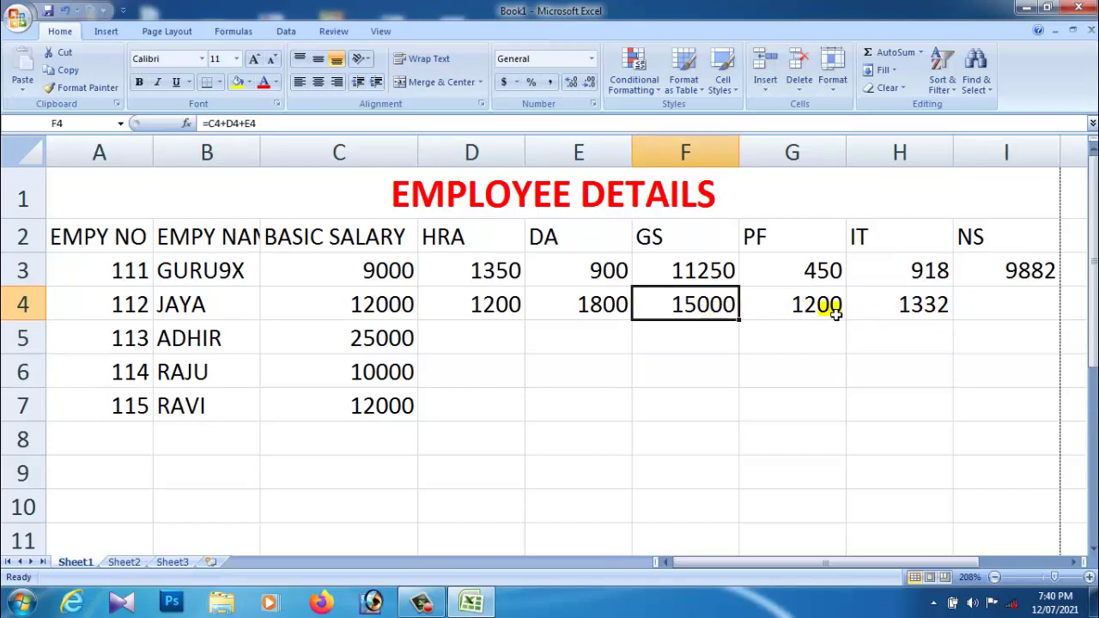
pyautogui.click(979, 311)
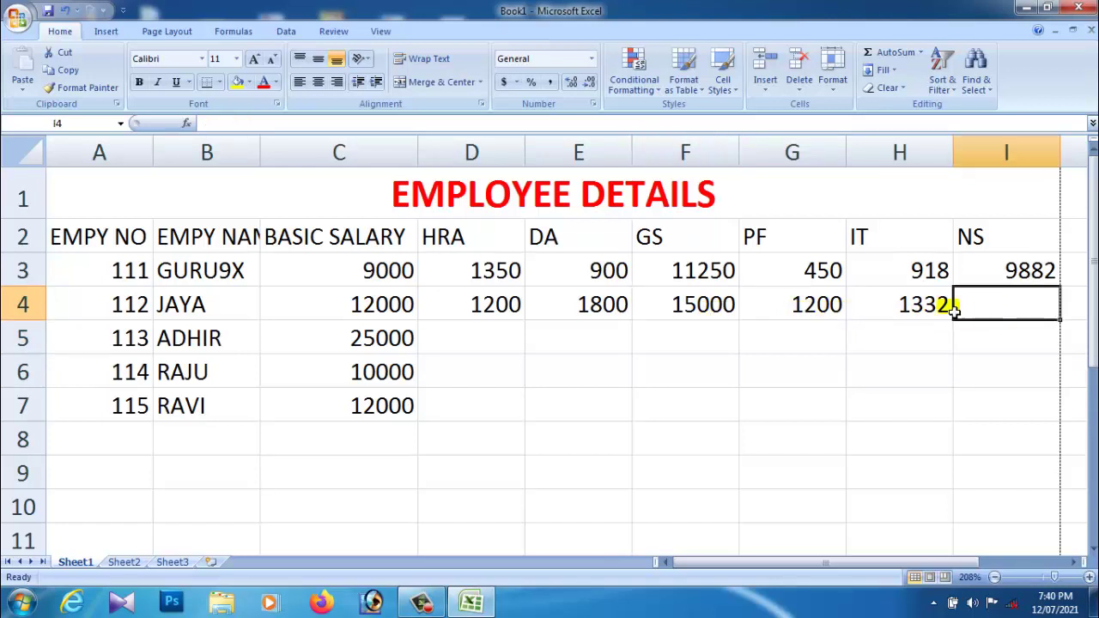
pyautogui.click(910, 309)
pyautogui.click(800, 315)
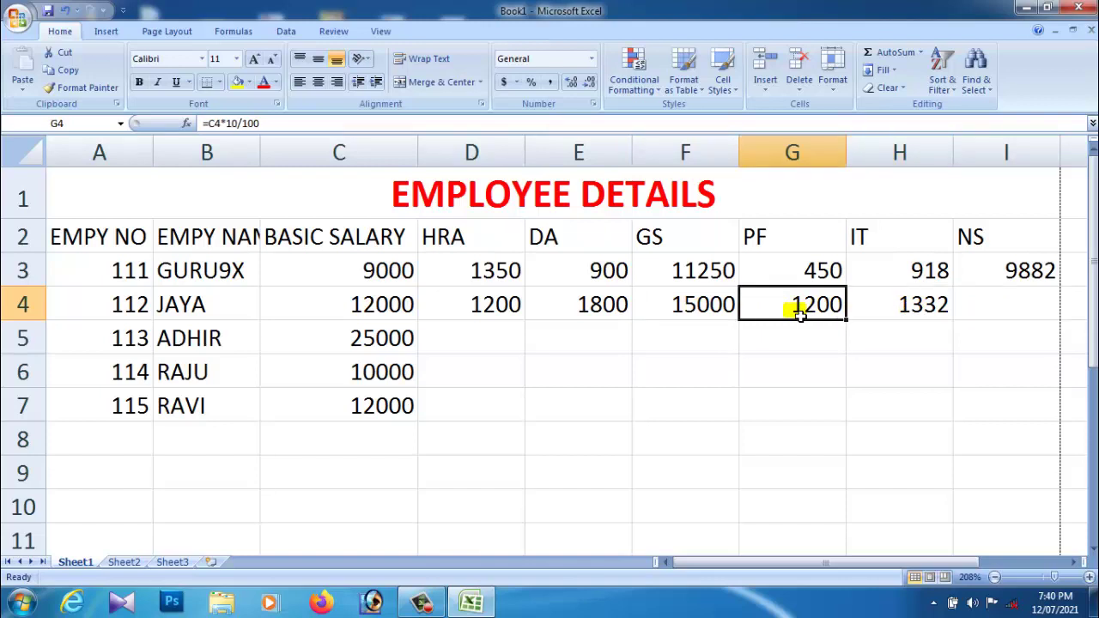
pyautogui.click(995, 314)
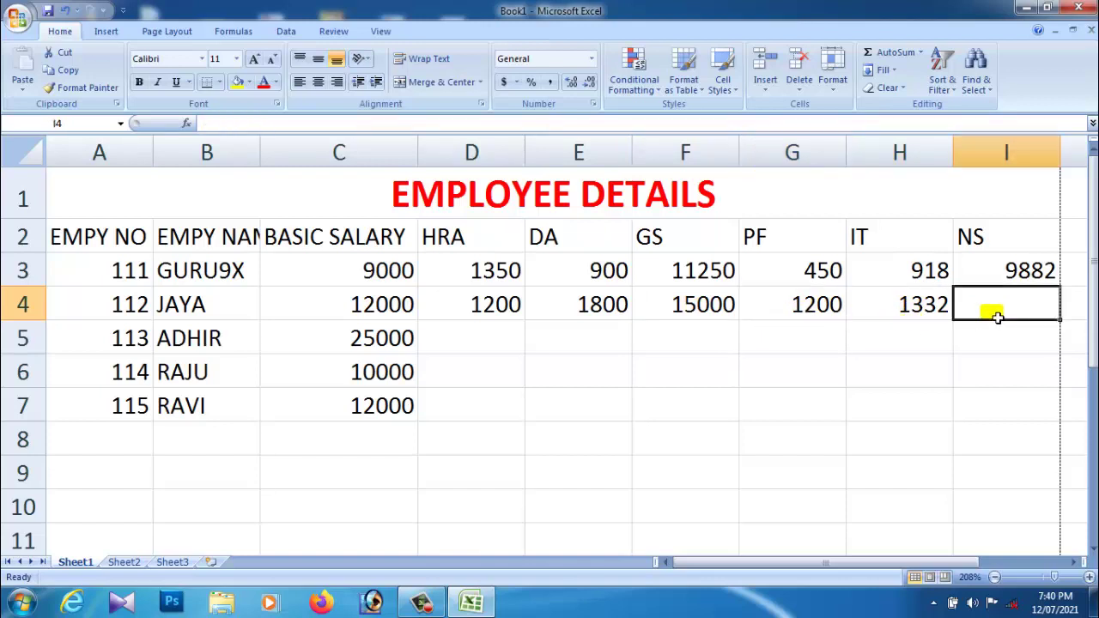
pyautogui.write('=')
pyautogui.click(721, 314)
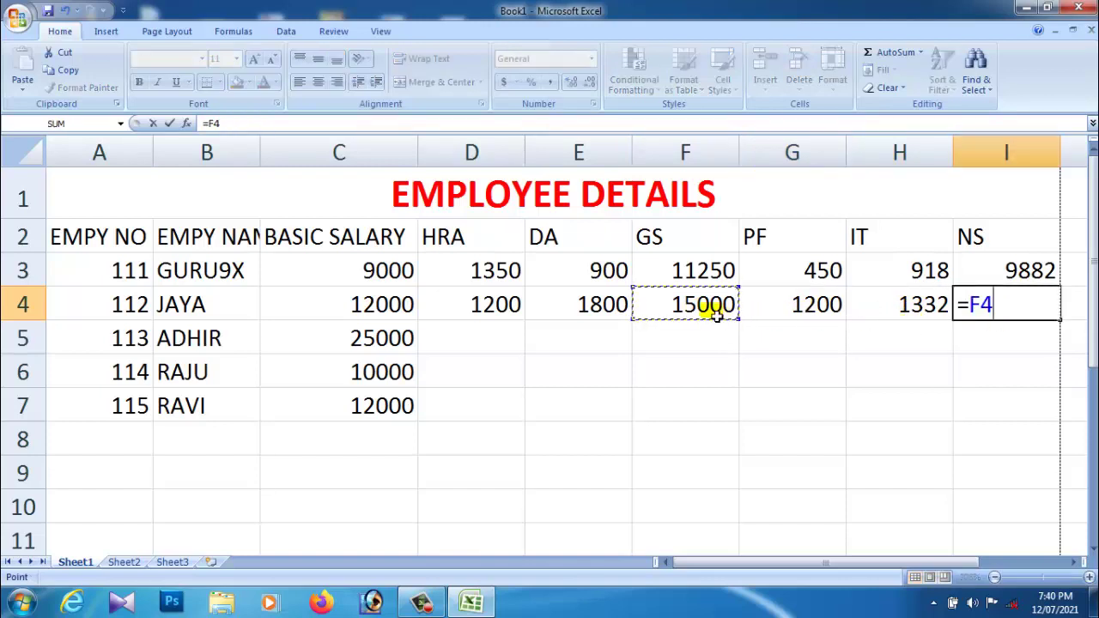
pyautogui.write('-')
pyautogui.click(826, 317)
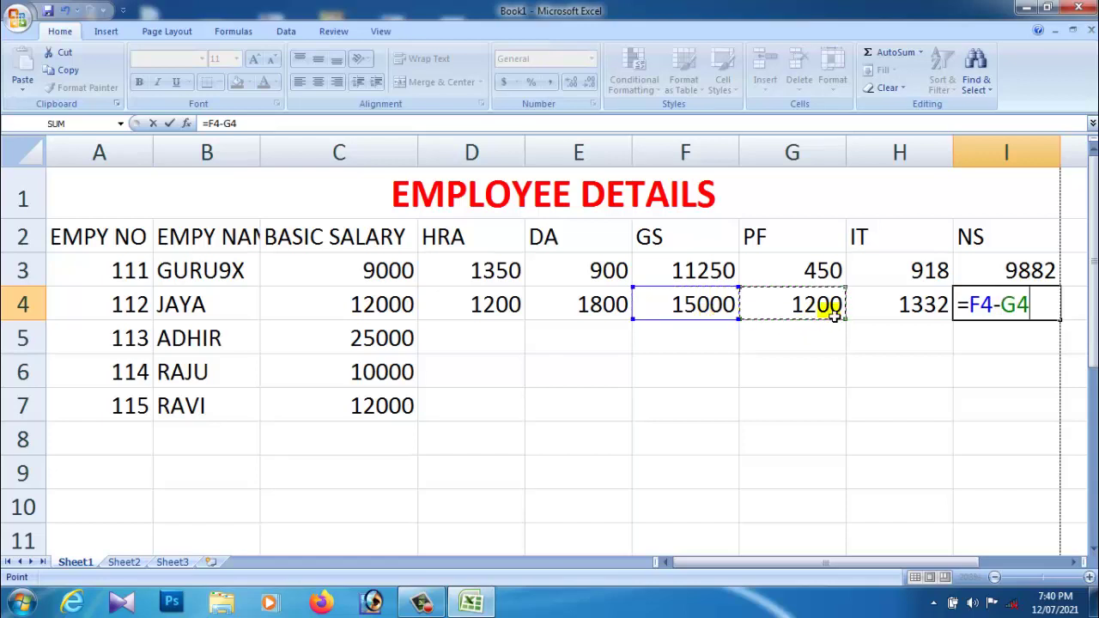
pyautogui.write('-')
pyautogui.click(912, 318)
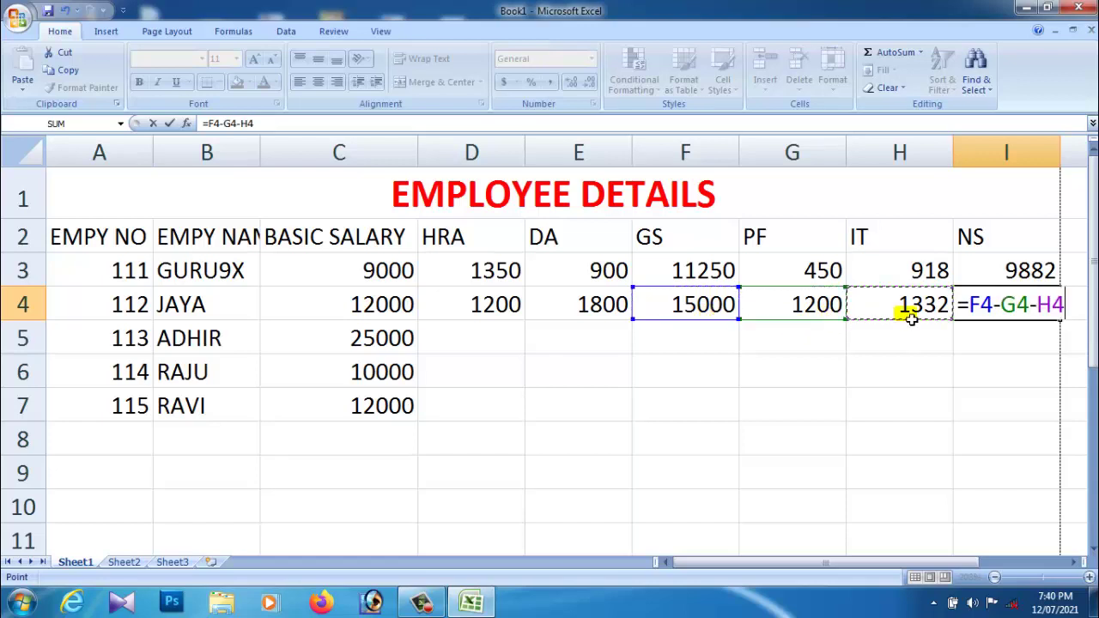
pyautogui.press('Return')
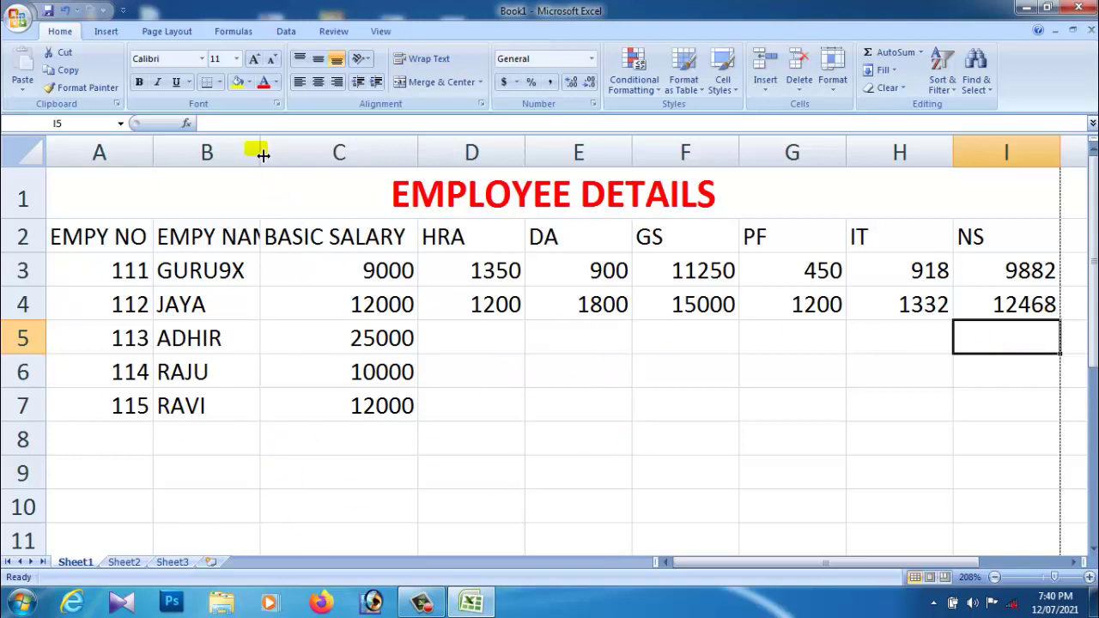
# Step: Widen column B to fit the EMPY NAME heading and narrow the IT column H to fit its values
pyautogui.moveTo(260, 152); pyautogui.dragTo(309, 153)
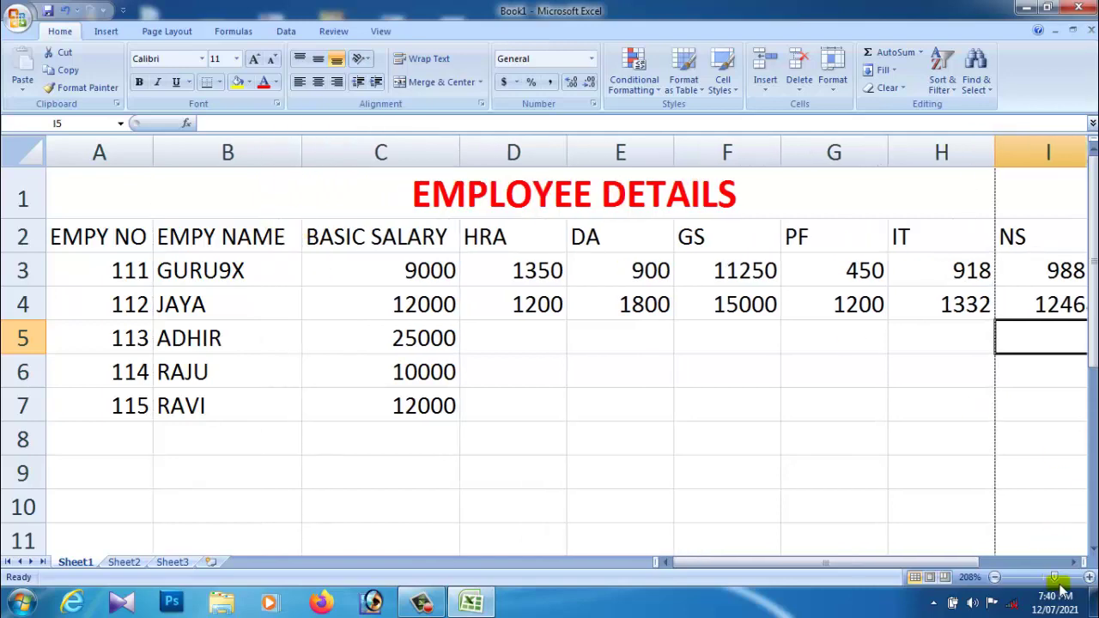
pyautogui.moveTo(1052, 578)
pyautogui.mouseDown()
pyautogui.moveTo(1041, 581)
pyautogui.moveTo(1055, 587)
pyautogui.mouseUp()
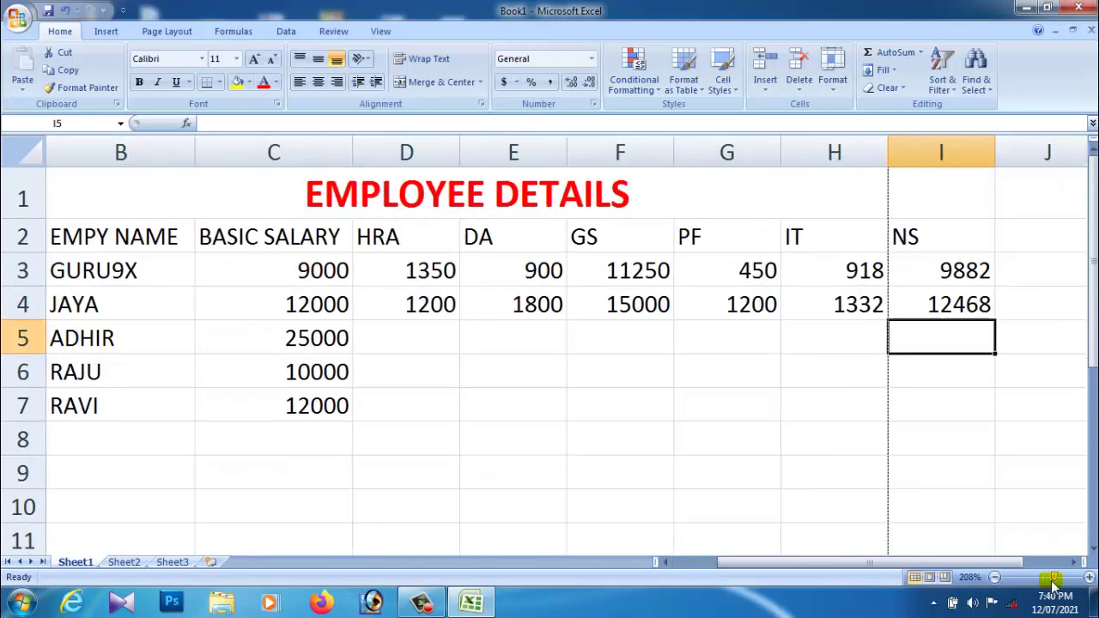
pyautogui.moveTo(888, 153); pyautogui.dragTo(951, 154)
pyautogui.hotkey('ctrl', 'z')
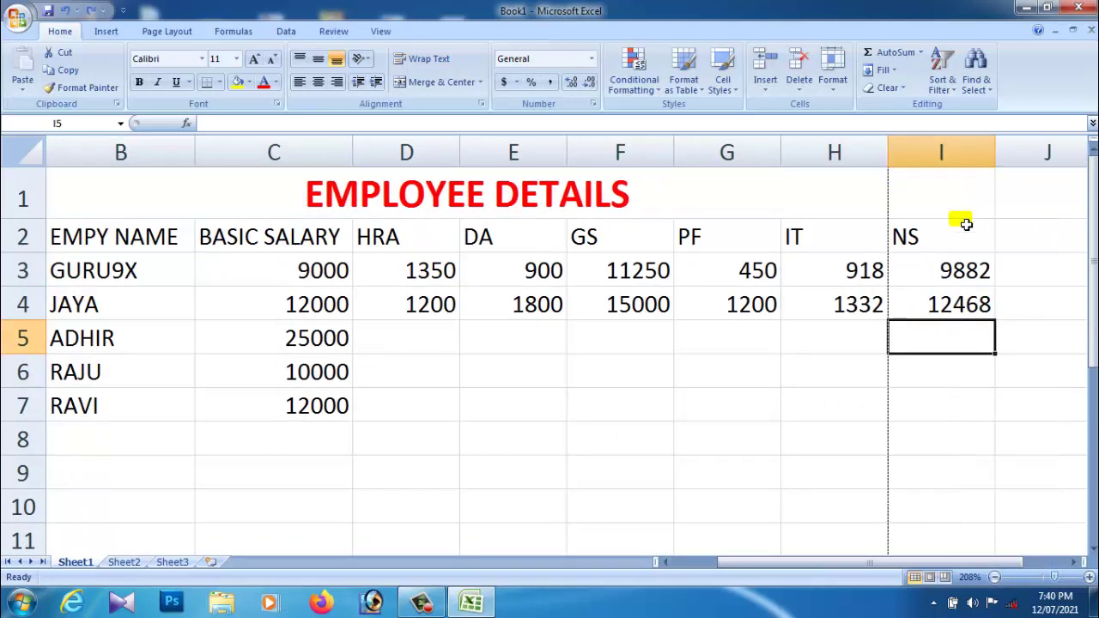
pyautogui.click(881, 406)
pyautogui.moveTo(889, 155); pyautogui.dragTo(847, 155)
pyautogui.click(886, 348)
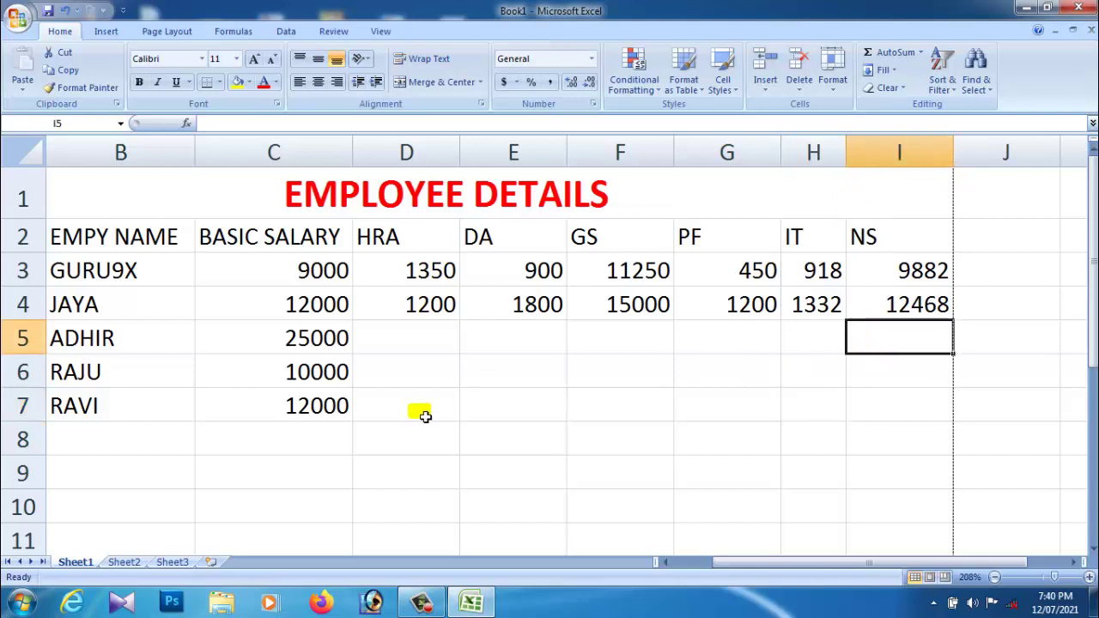
# Step: Fill the HRA formula from cell D4 down to D7 for the remaining employees
pyautogui.click(408, 343)
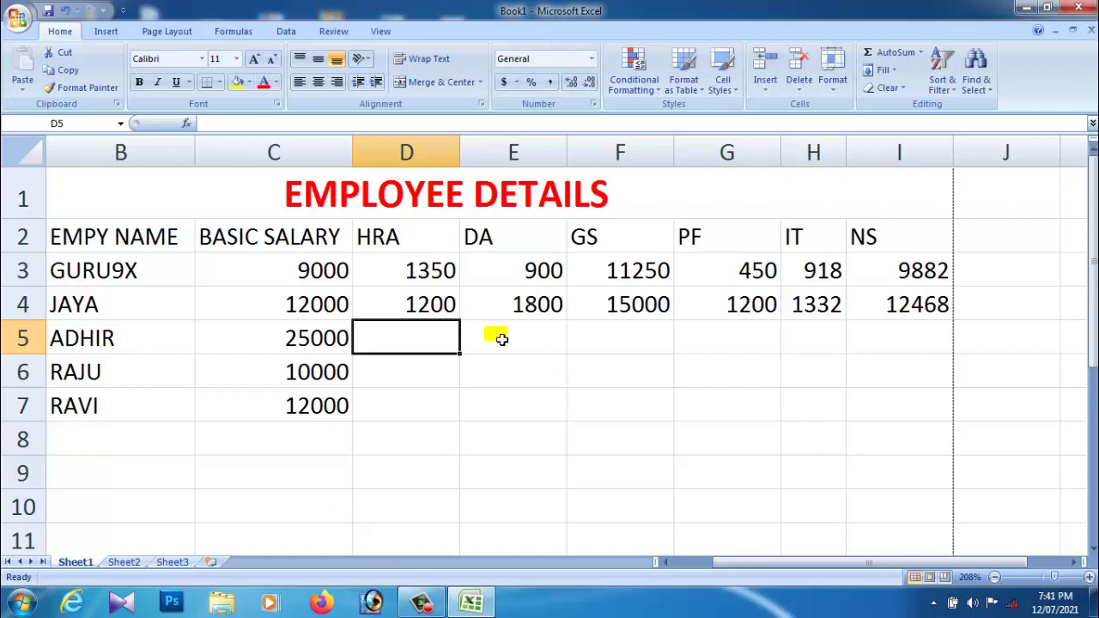
pyautogui.click(419, 311)
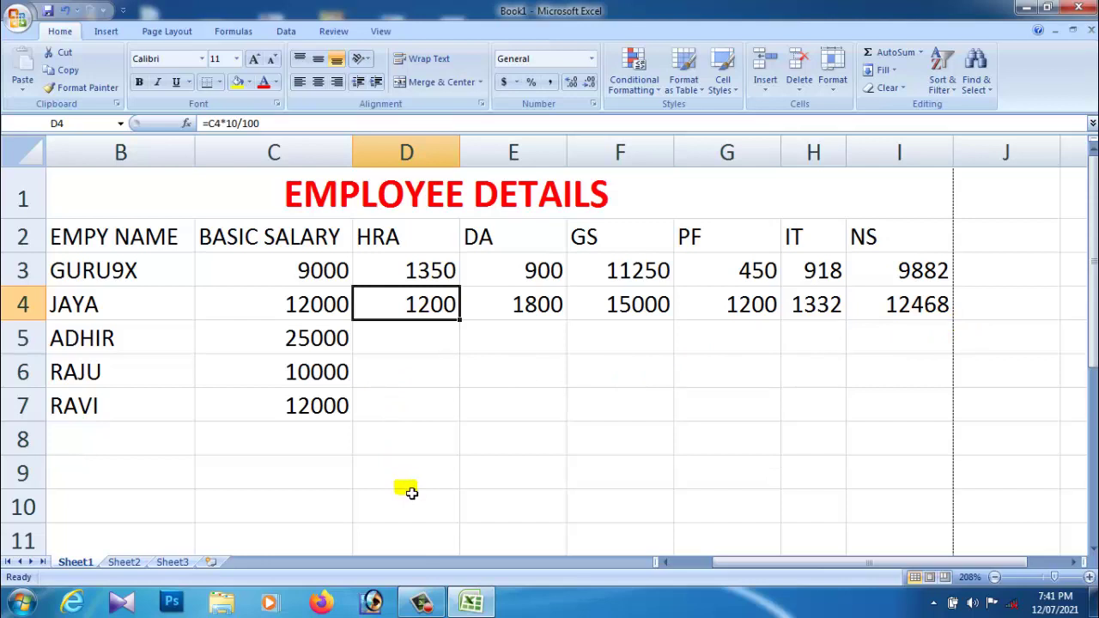
pyautogui.click(439, 334)
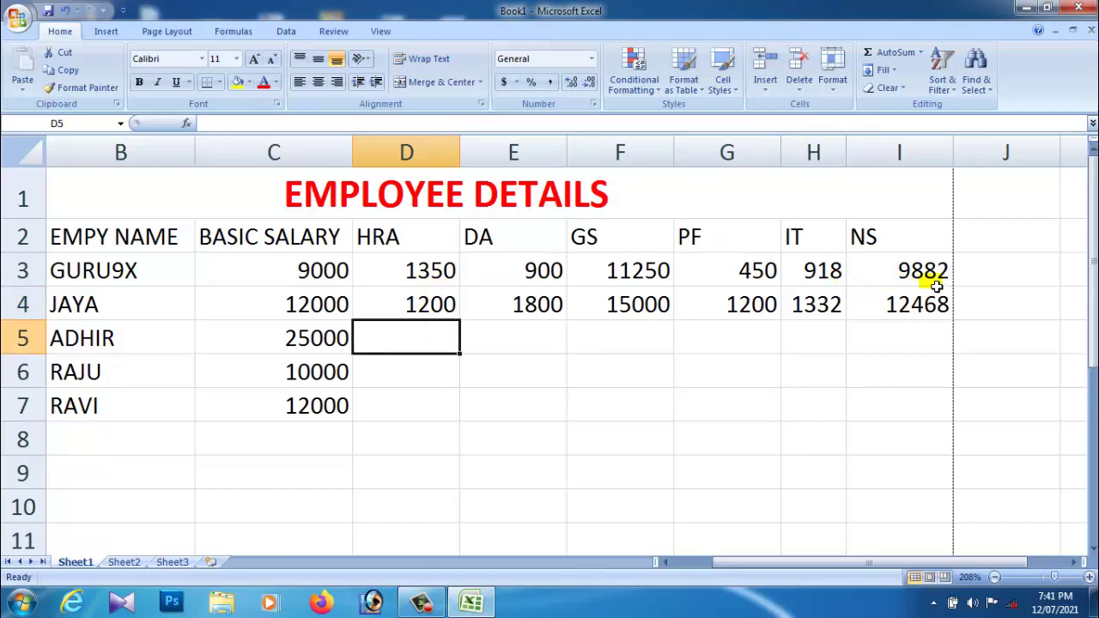
pyautogui.click(438, 307)
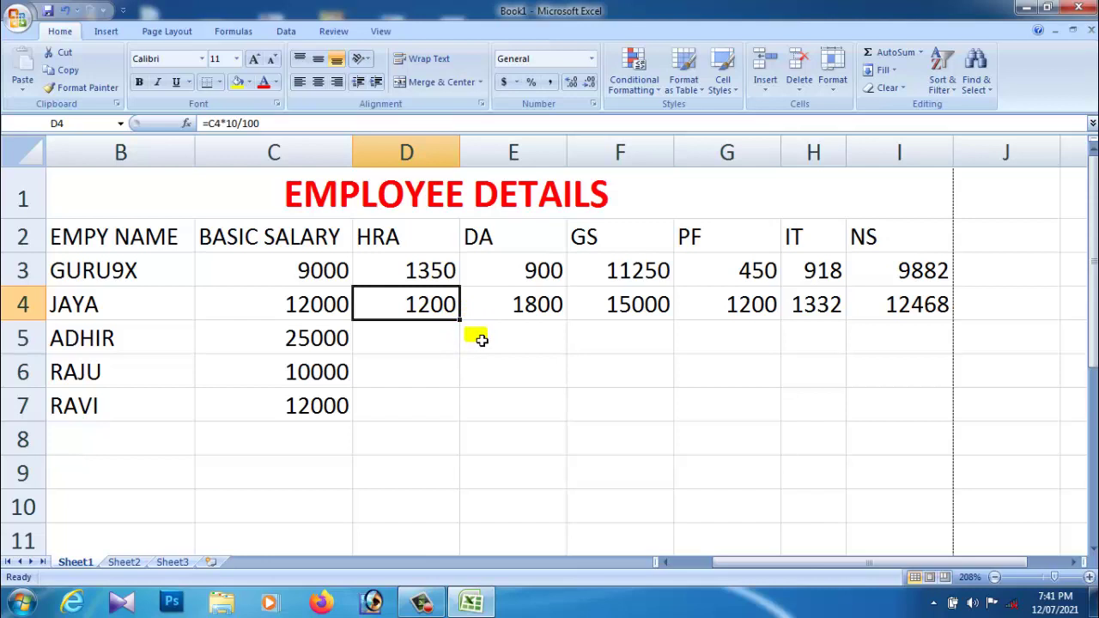
pyautogui.moveTo(464, 325); pyautogui.dragTo(466, 421)
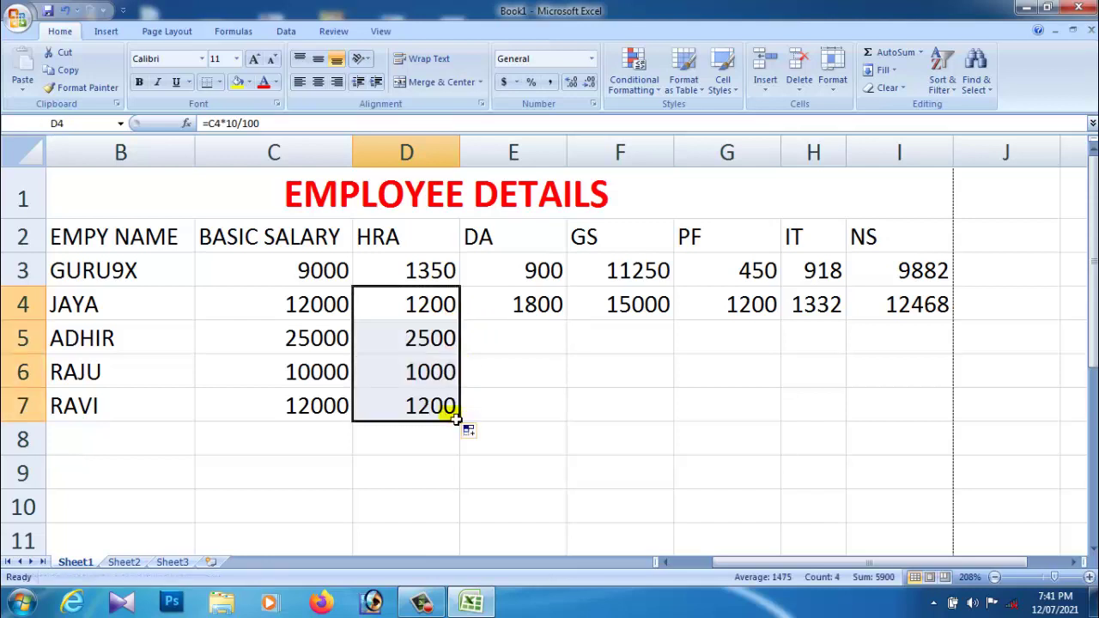
pyautogui.click(429, 304)
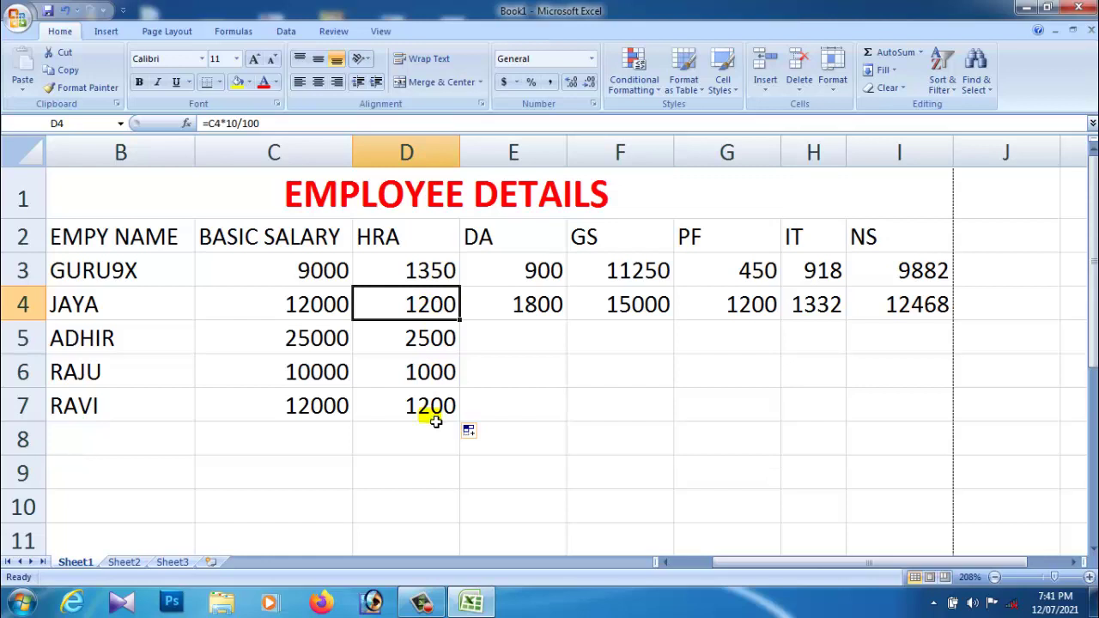
# Step: Fill the DA formula in E4 and the GS formula in F4 down to row 7
pyautogui.click(515, 307)
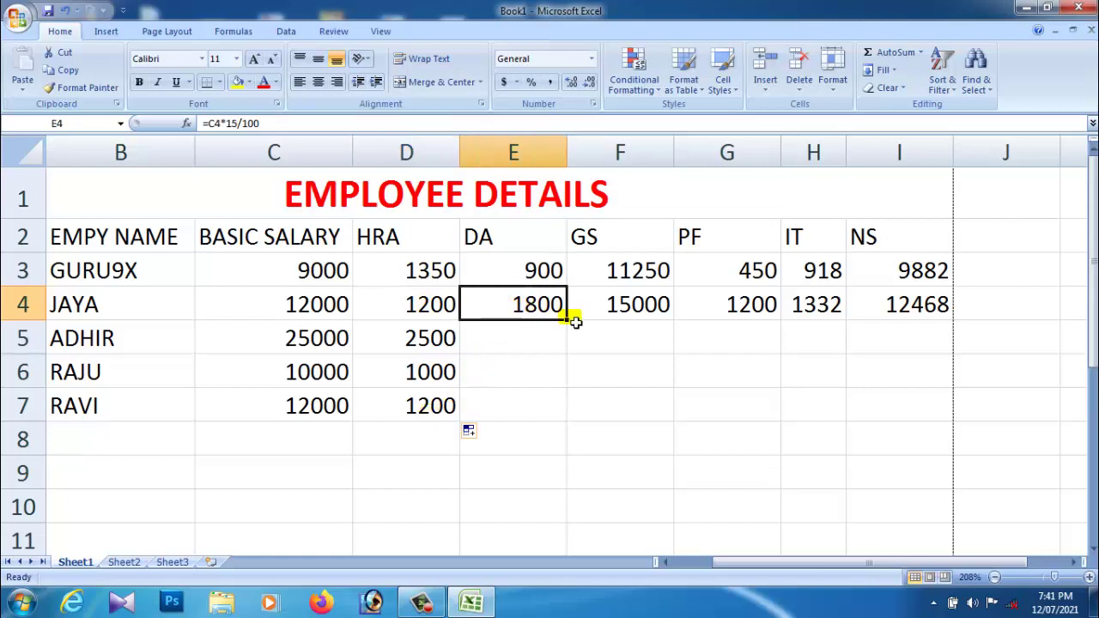
pyautogui.moveTo(570, 318); pyautogui.dragTo(569, 414)
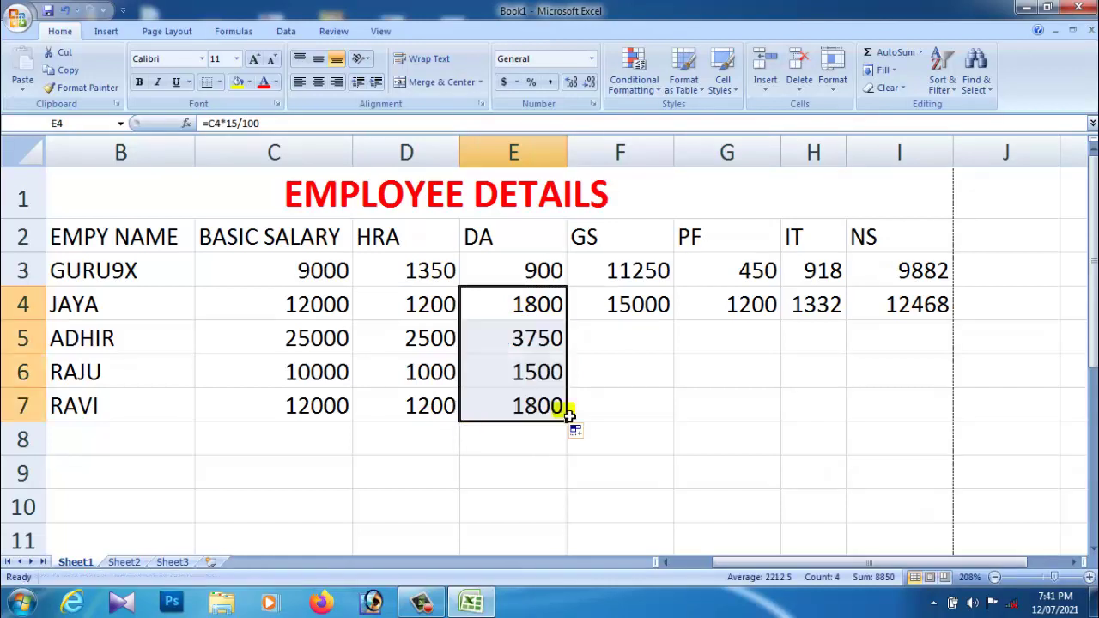
pyautogui.click(657, 325)
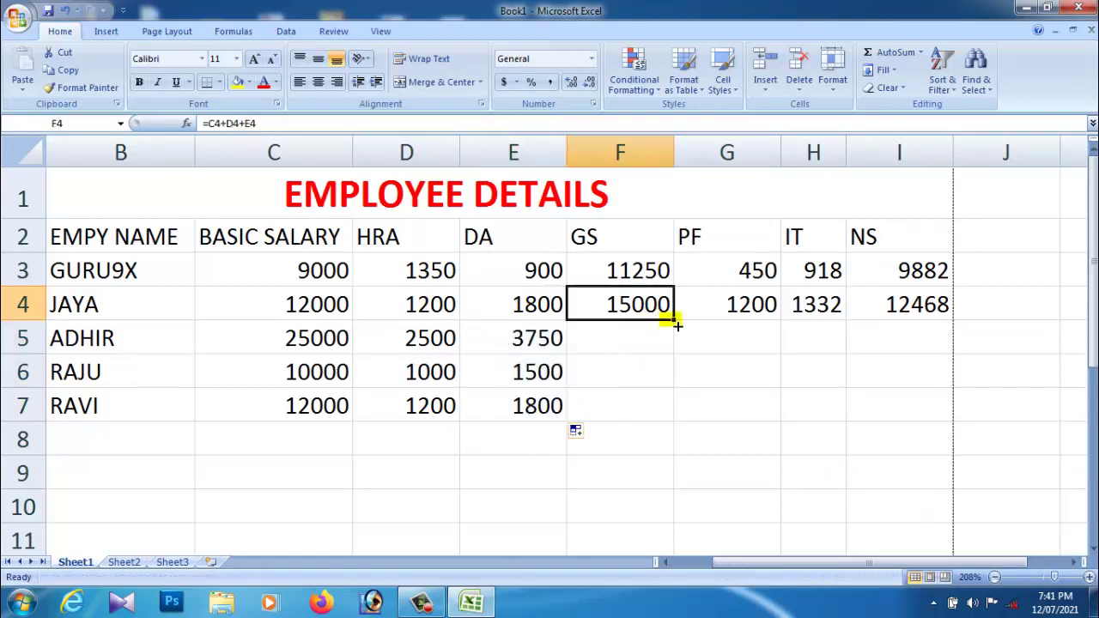
pyautogui.moveTo(673, 321); pyautogui.dragTo(674, 417)
# Step: Check the copied GS and DA formulas in columns F and E for their row references
pyautogui.click(638, 306)
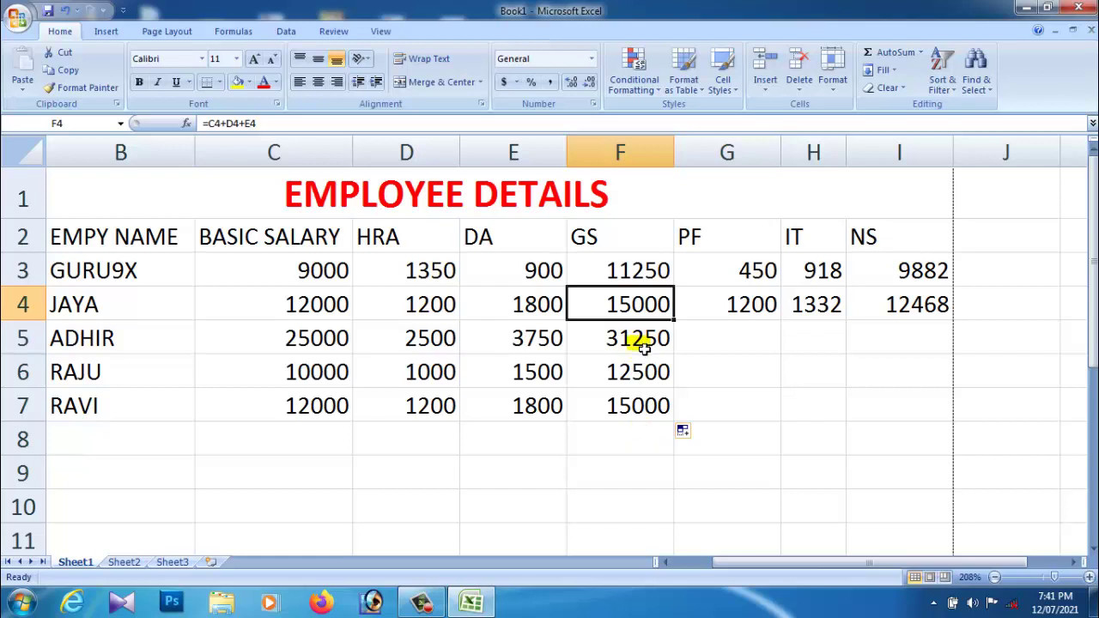
pyautogui.click(642, 345)
pyautogui.click(541, 341)
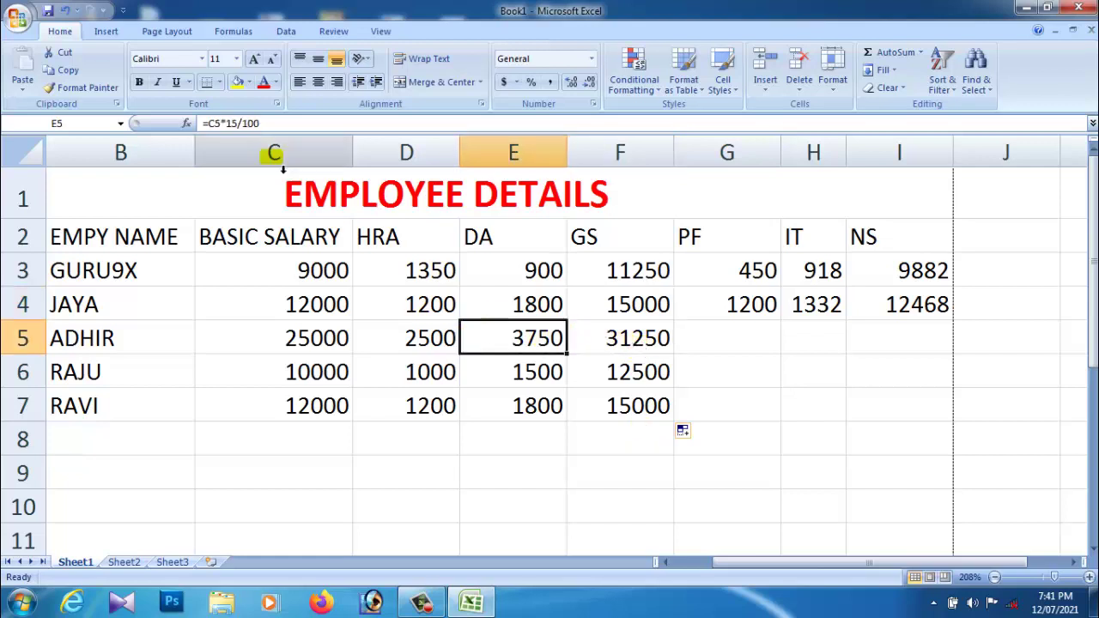
pyautogui.click(520, 365)
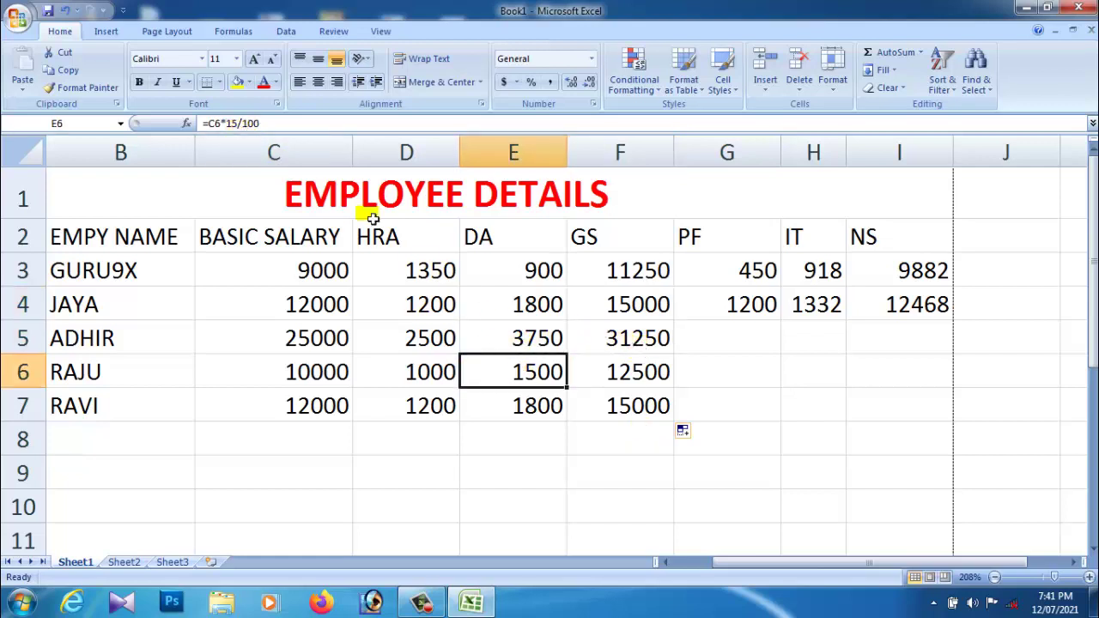
pyautogui.click(278, 124)
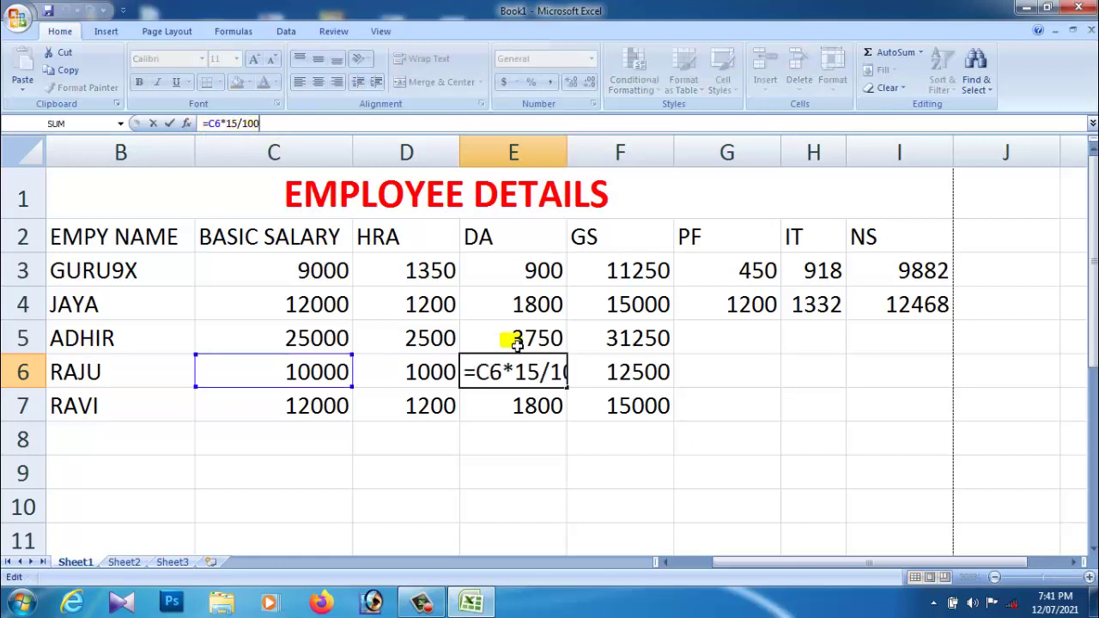
pyautogui.click(524, 409)
# Step: Fill the PF formula in G4 and the IT formula in H4 down to row 7
pyautogui.click(760, 336)
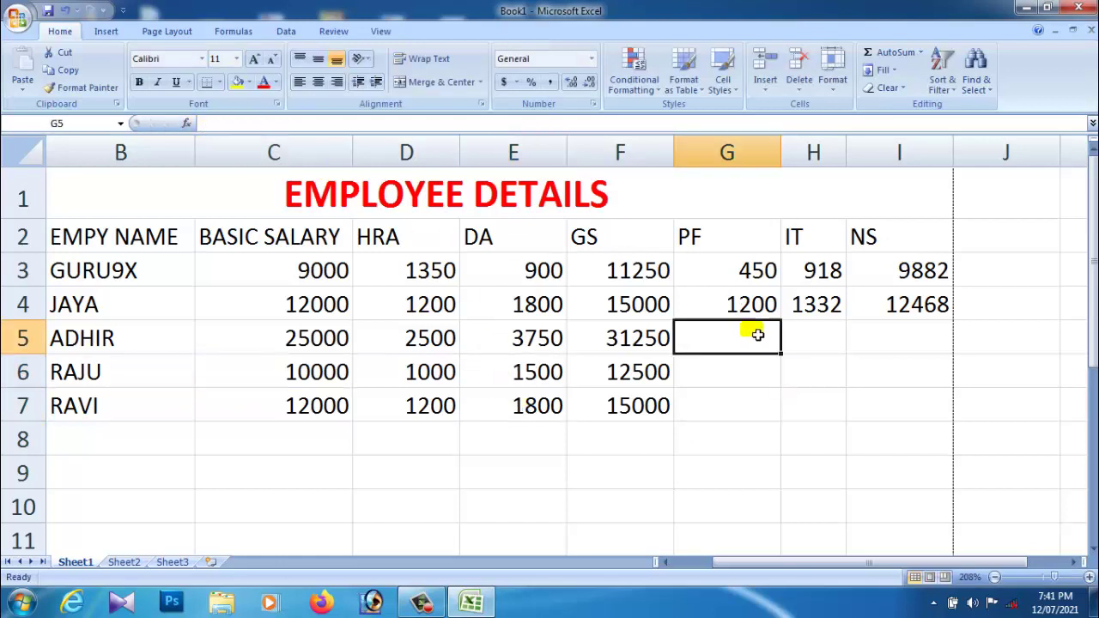
pyautogui.click(756, 306)
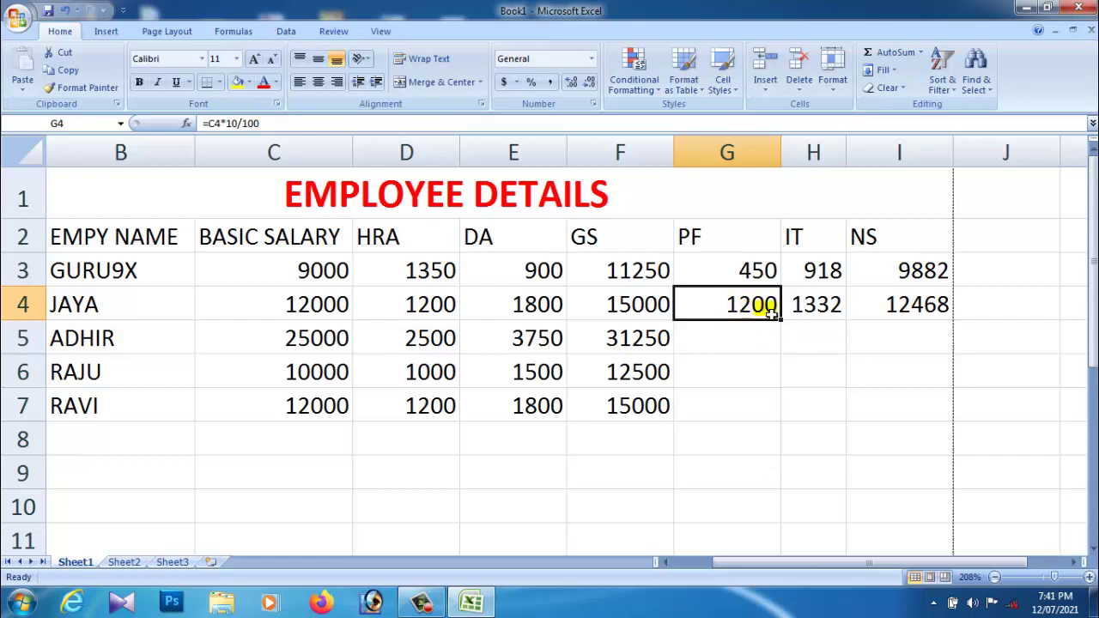
pyautogui.moveTo(782, 319); pyautogui.dragTo(788, 427)
pyautogui.click(829, 313)
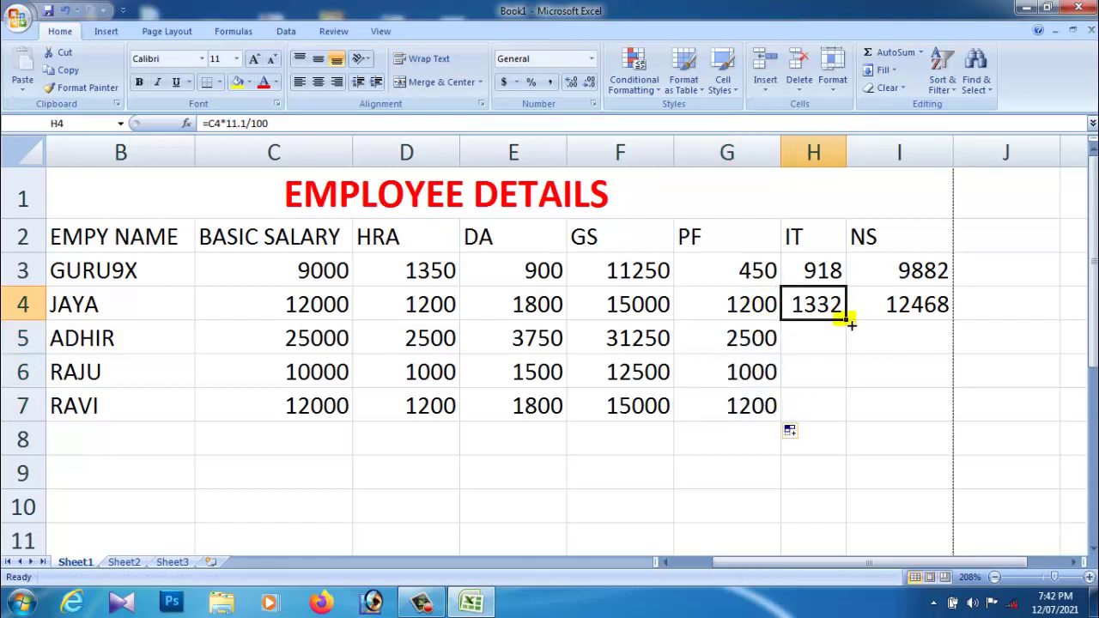
pyautogui.moveTo(846, 320); pyautogui.dragTo(838, 405)
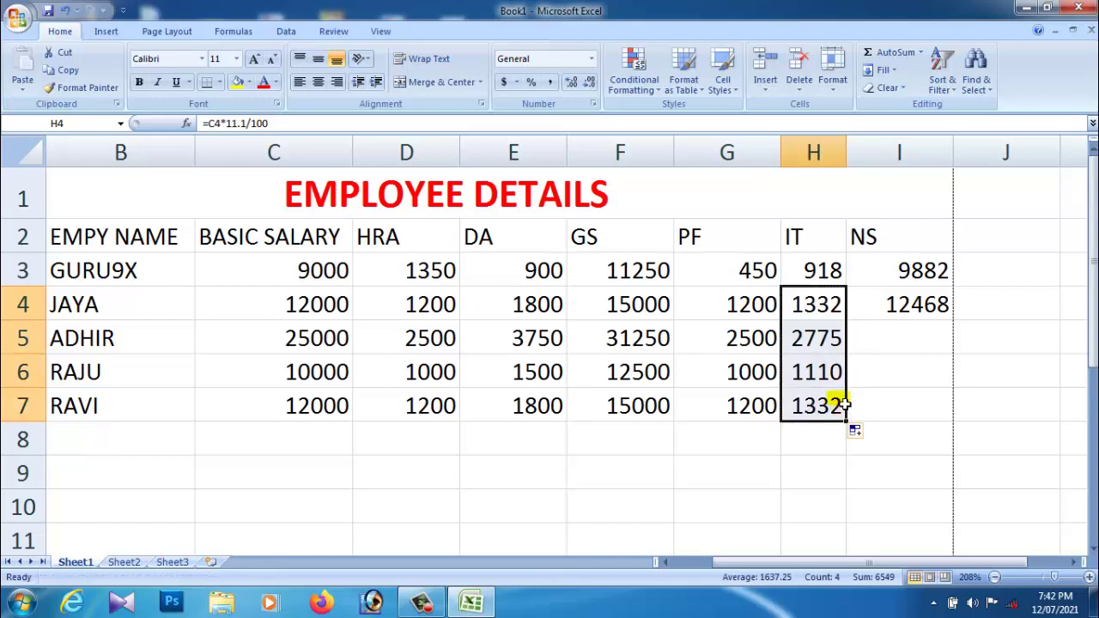
# Step: Fill the NS formula from cell I4 down to I7 for the remaining employees
pyautogui.click(917, 312)
pyautogui.moveTo(951, 317); pyautogui.dragTo(956, 411)
pyautogui.click(877, 474)
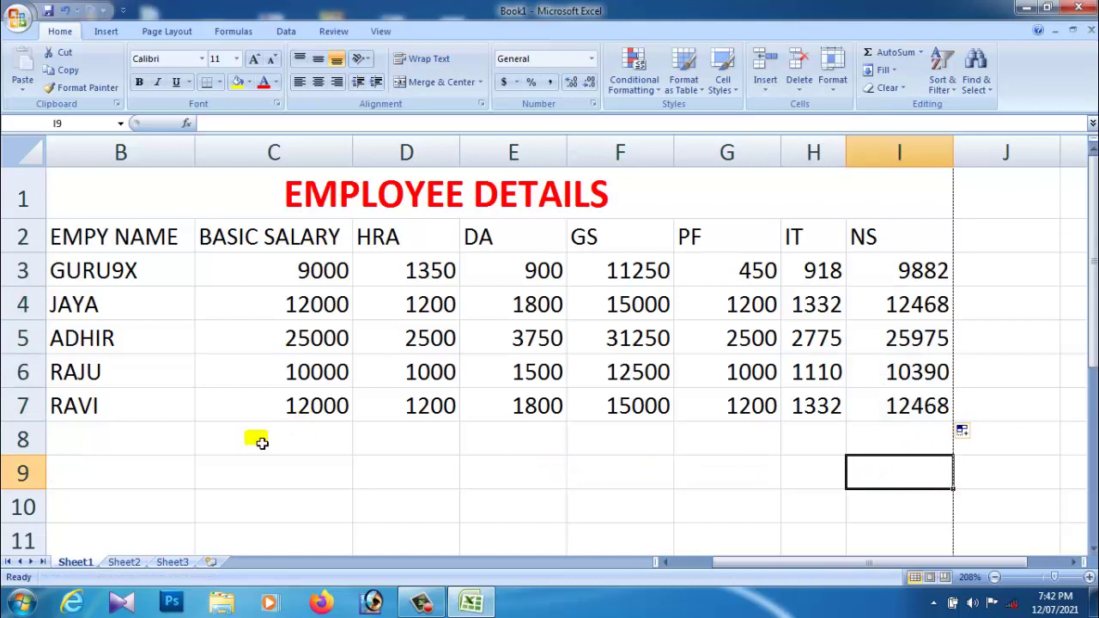
pyautogui.click(232, 464)
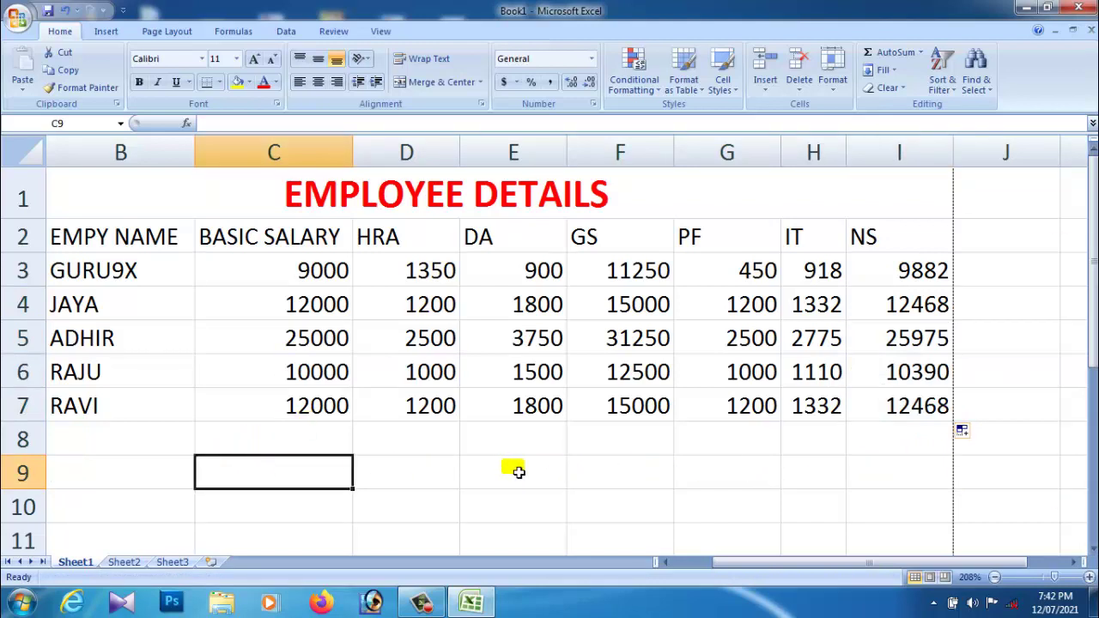